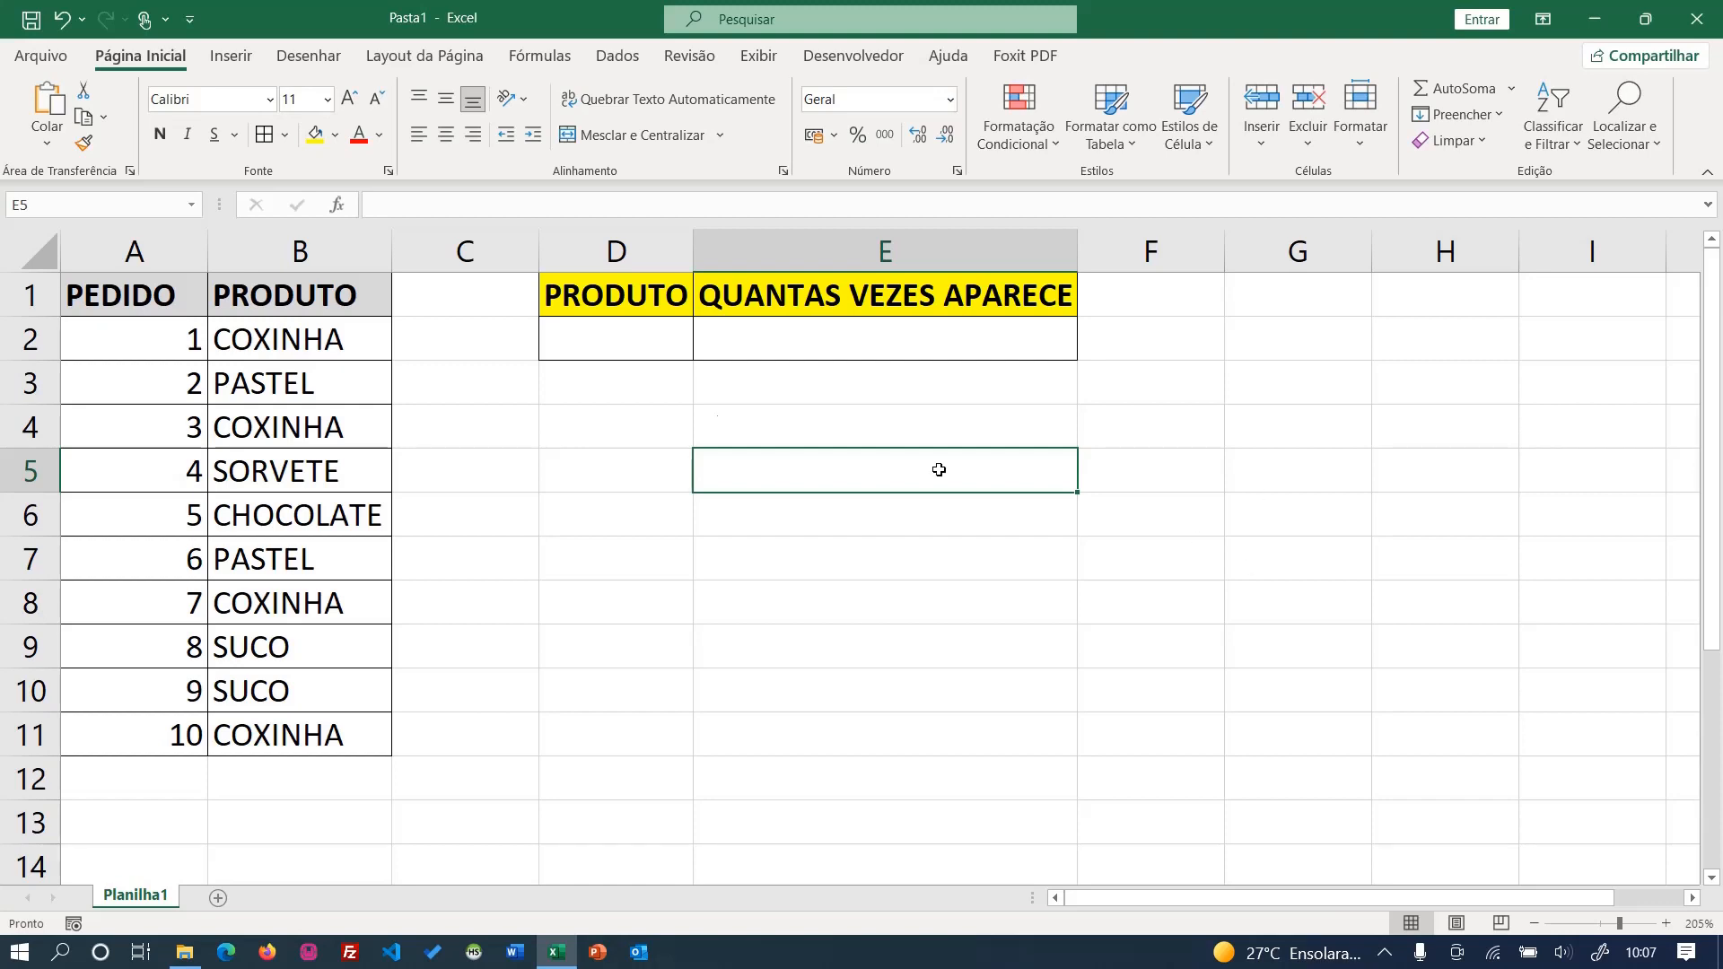
- Enter the formula =CONT.NÚM(A2:A11) in cell D5 to count the order numbers
click(661, 430)
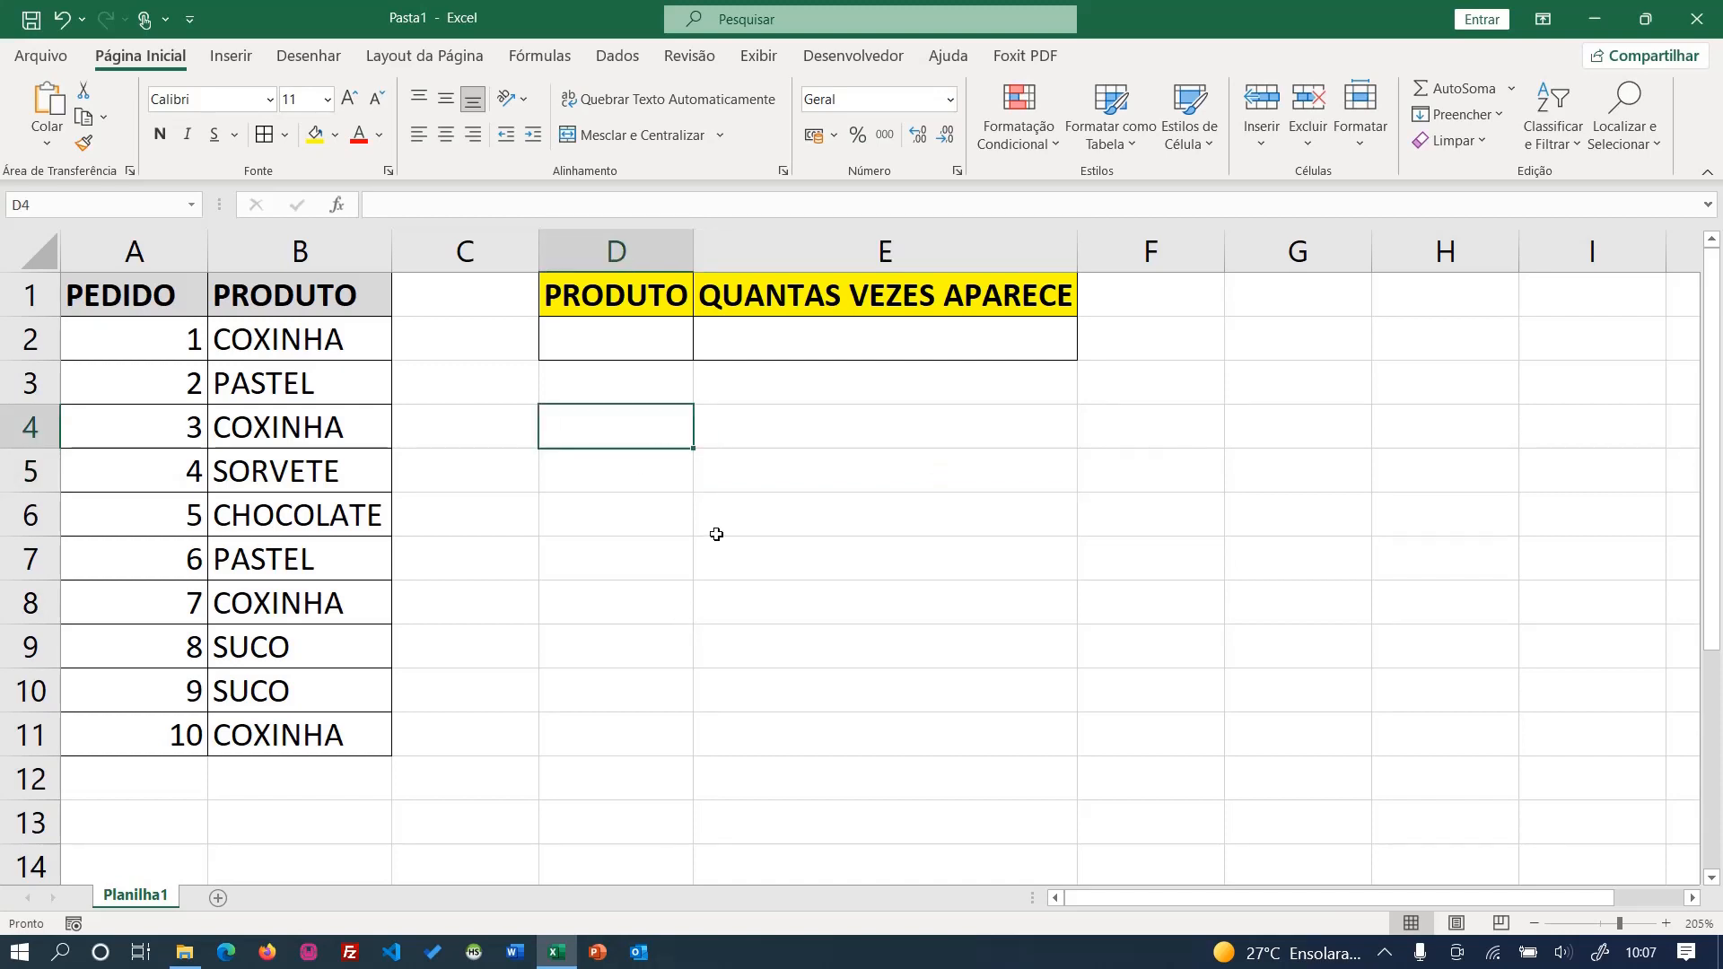
drag(221, 338, 242, 738)
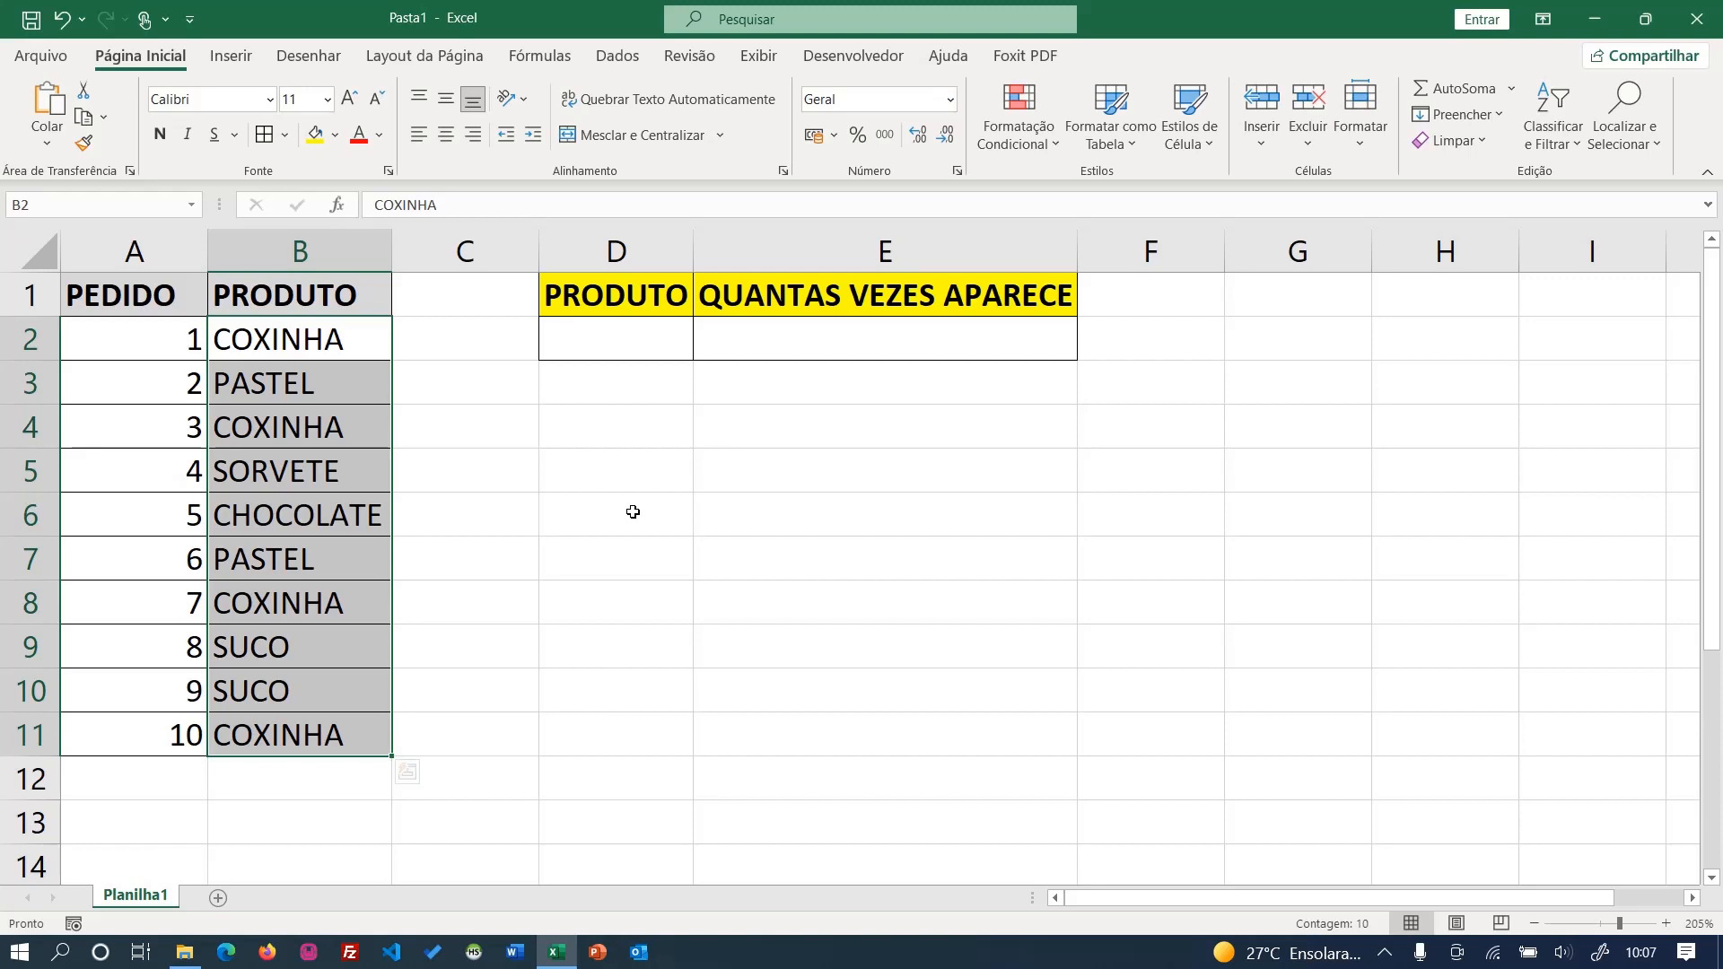
click(602, 472)
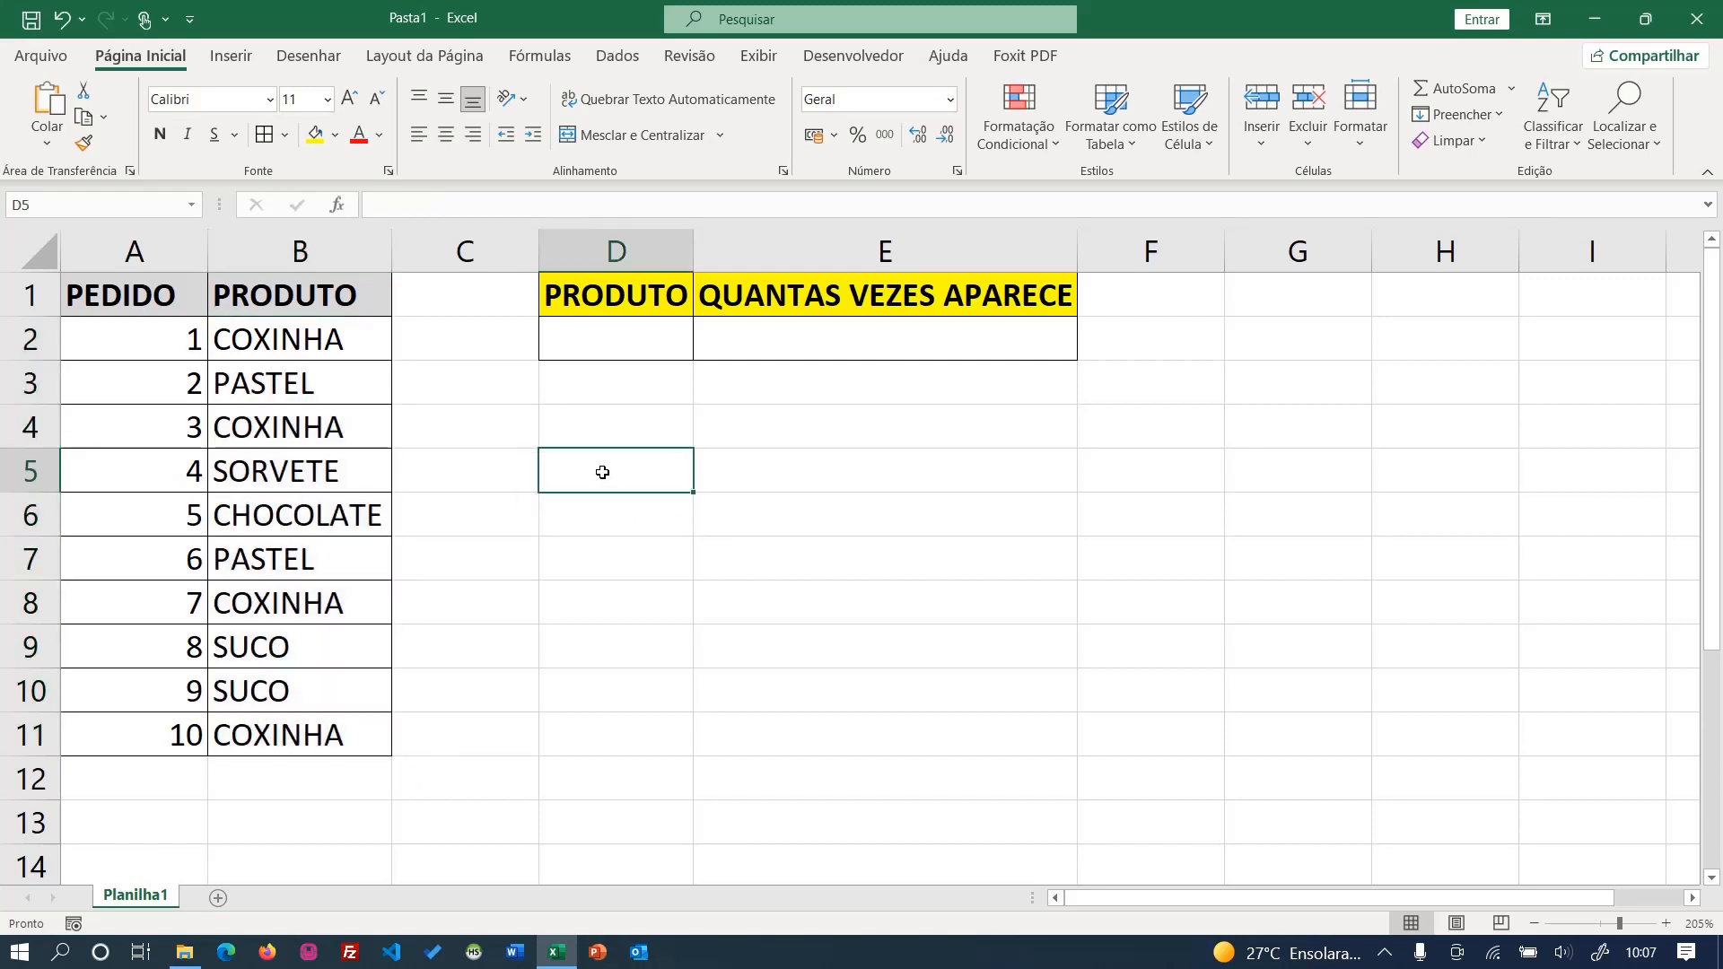
text(=cont.)
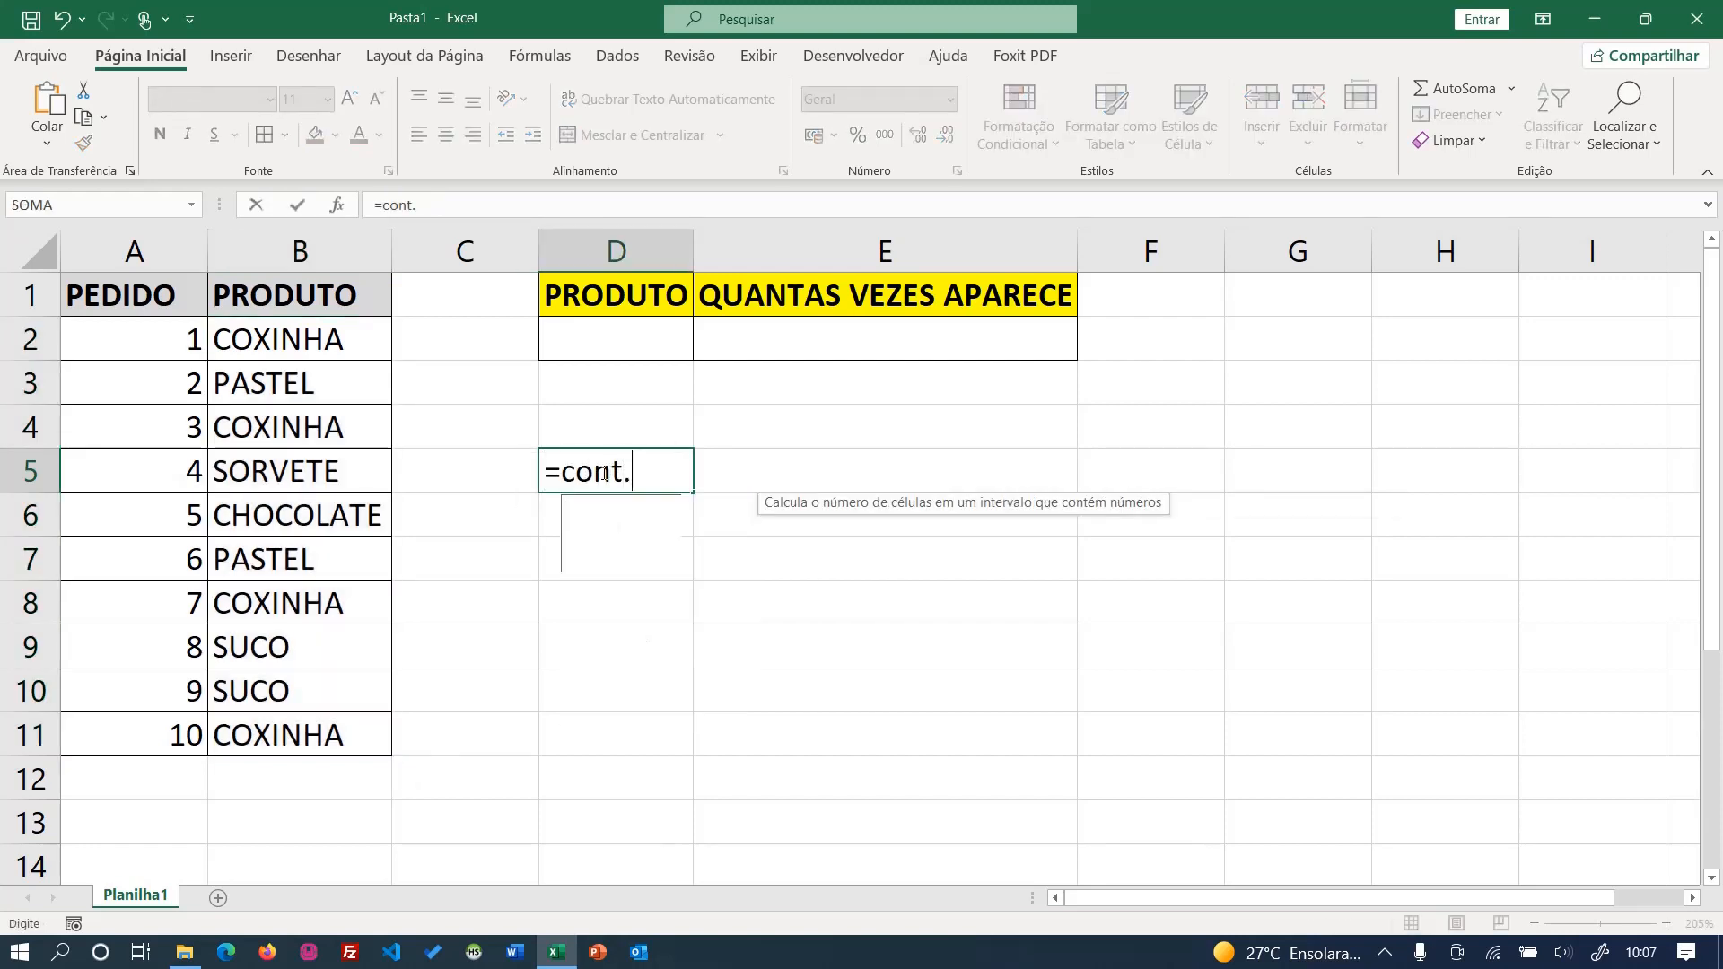
key(Tab)
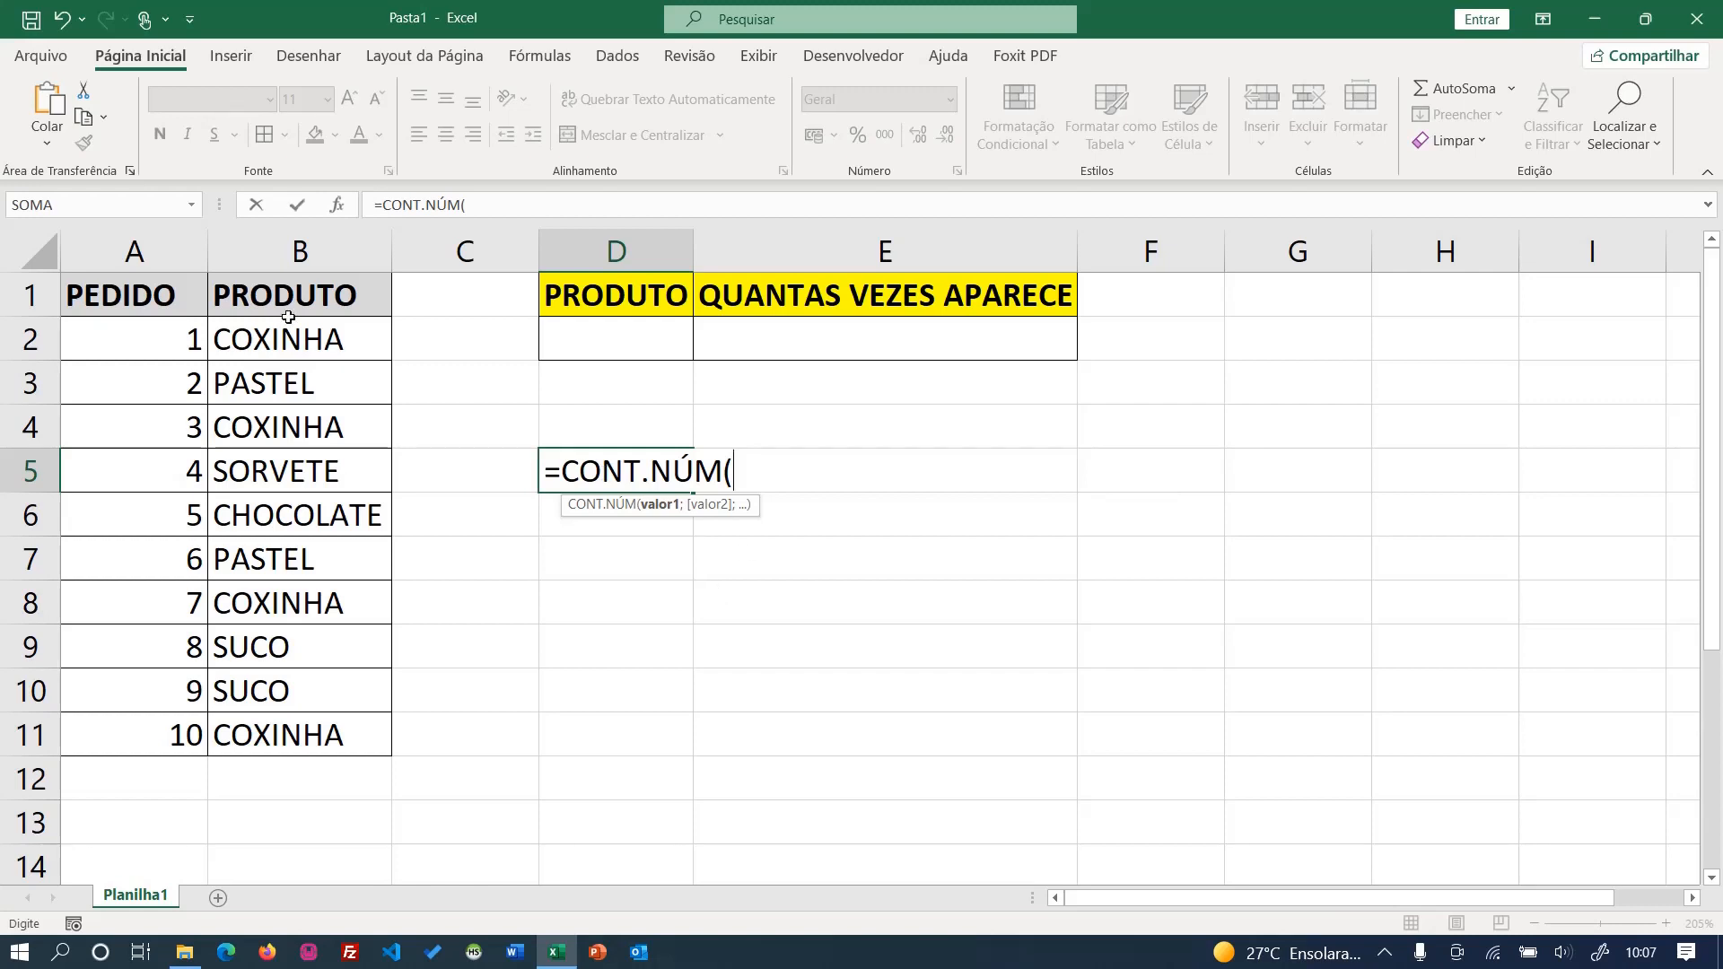
drag(148, 328, 148, 734)
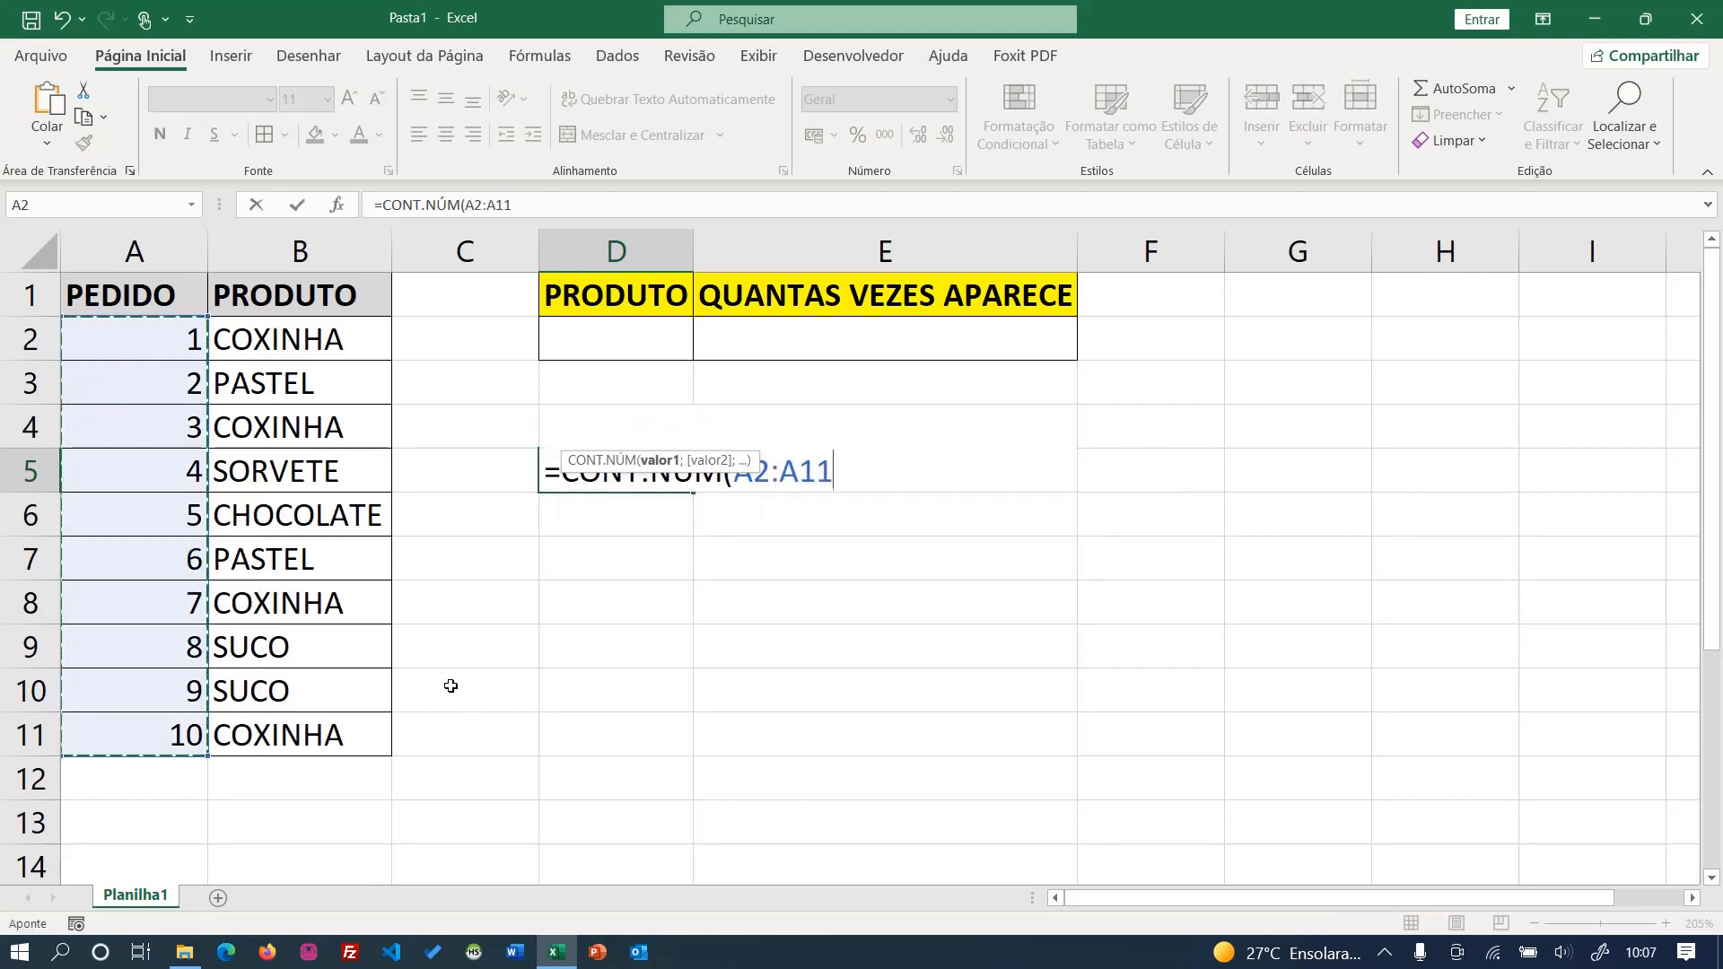
text())
key(Return)
- Enter the formula =CONT.VALORES(B2:B11) in cell D6 to count the product entries
text(=cont.va)
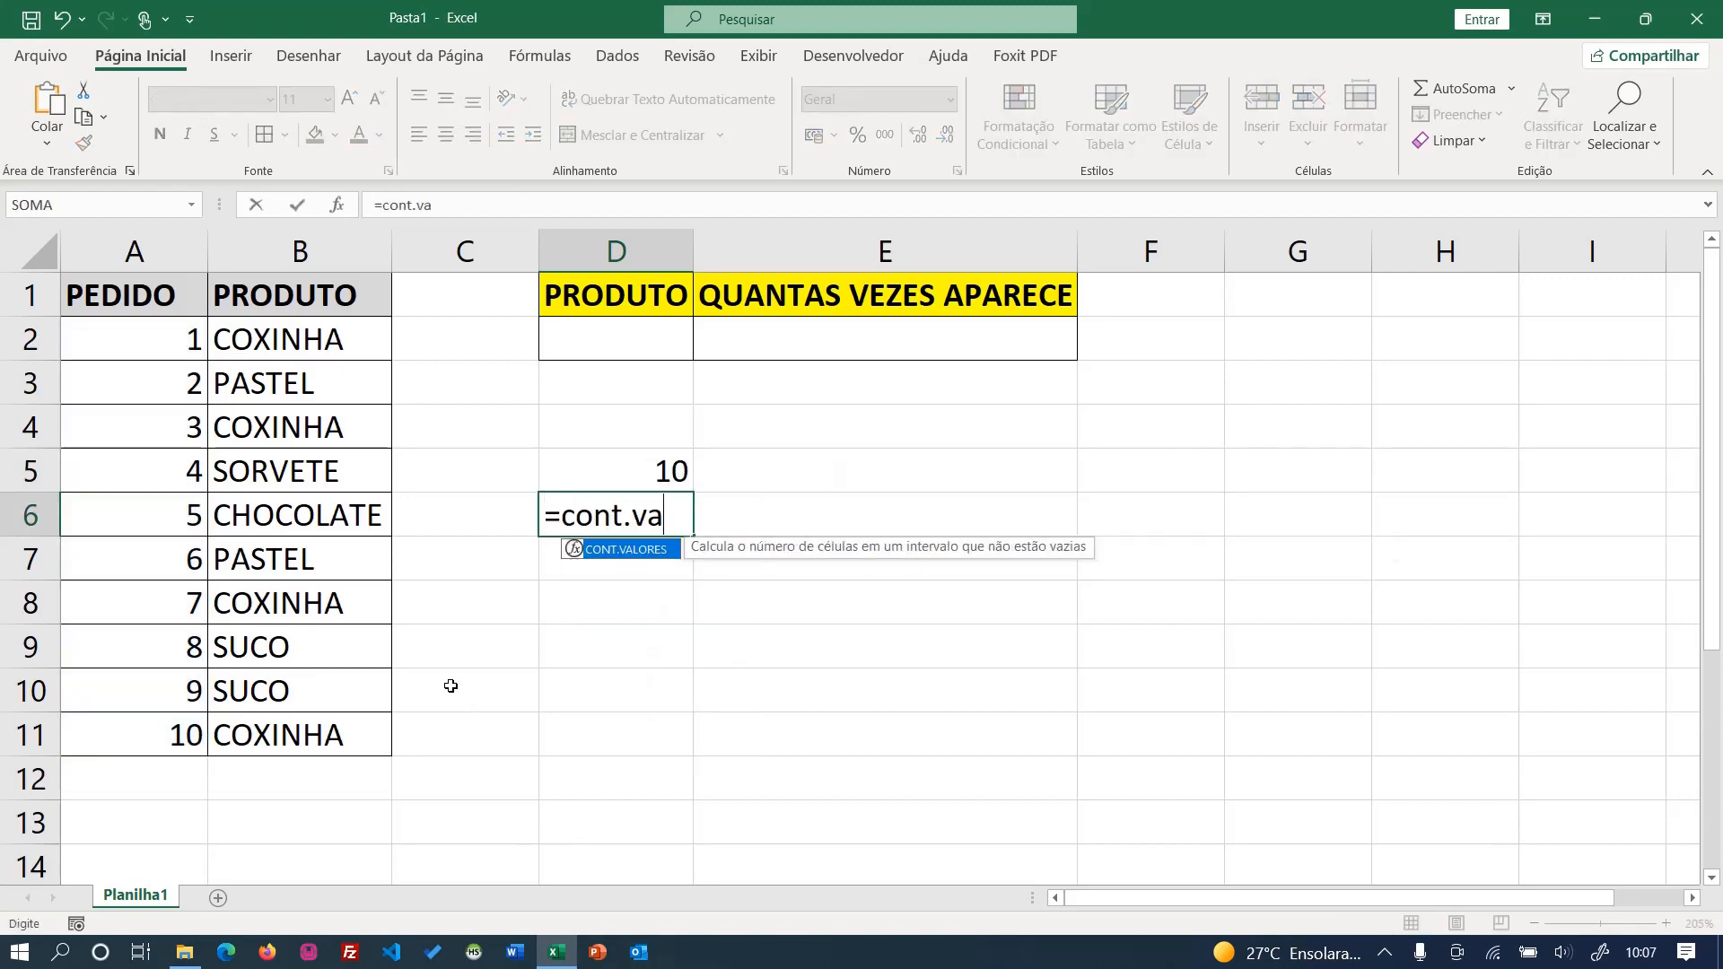
key(Tab)
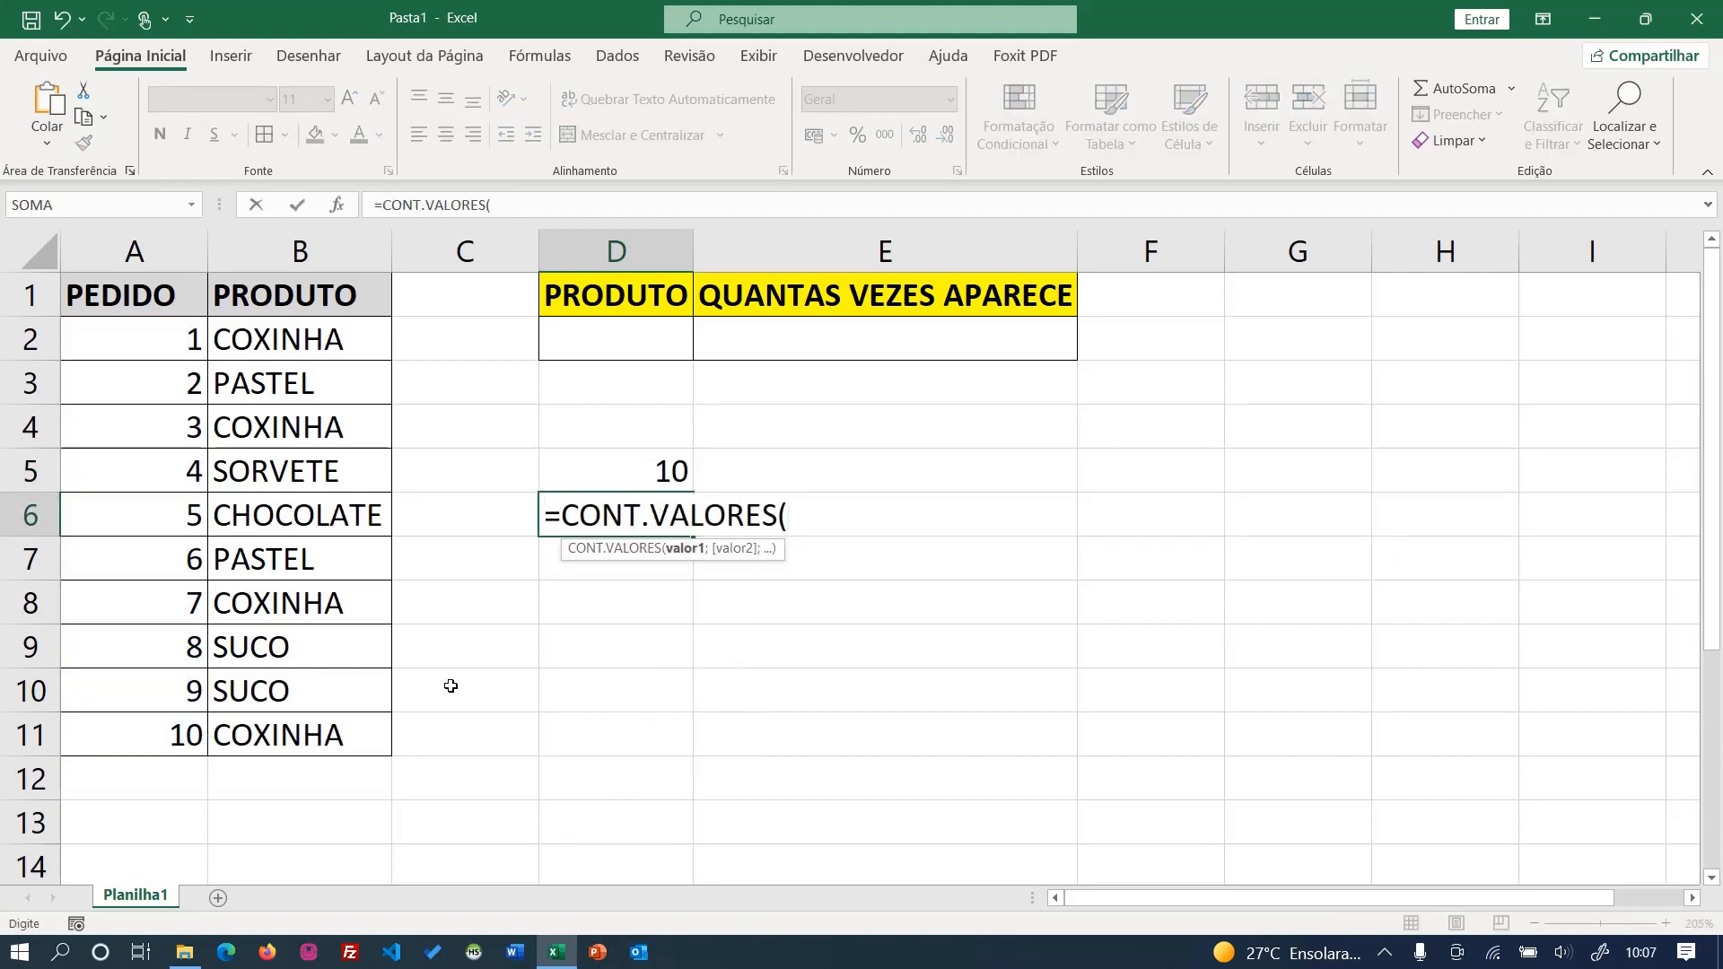
drag(292, 325, 274, 725)
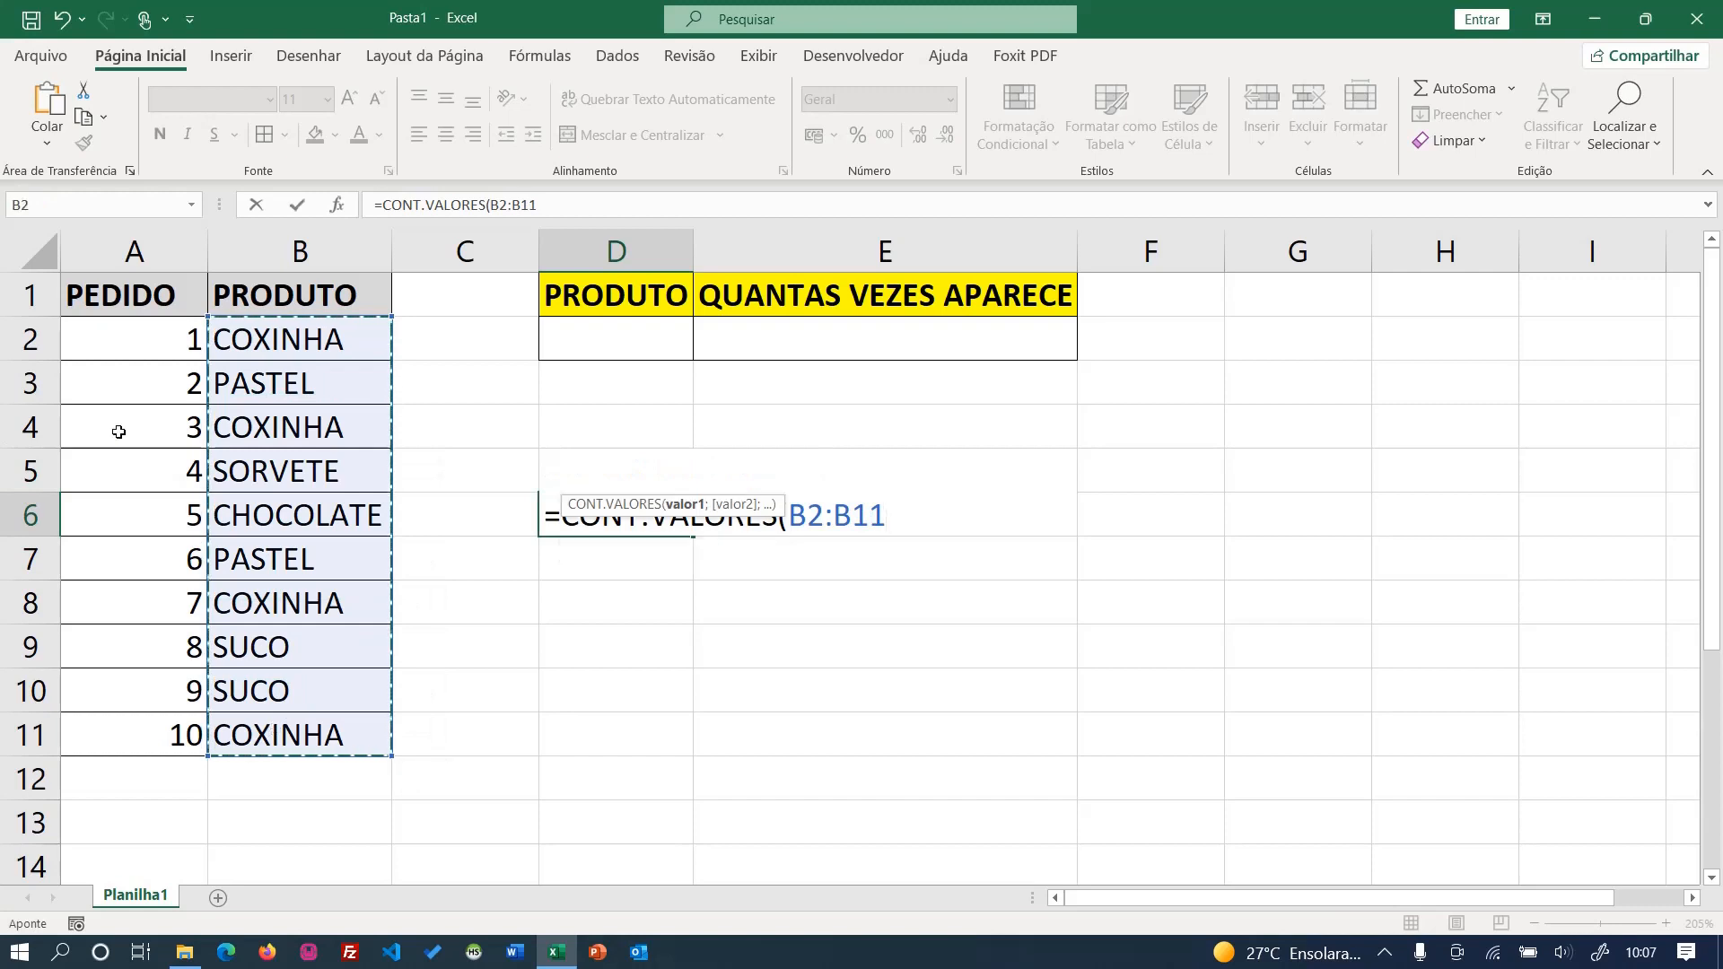
drag(134, 337, 134, 692)
drag(314, 339, 281, 719)
drag(561, 508, 560, 468)
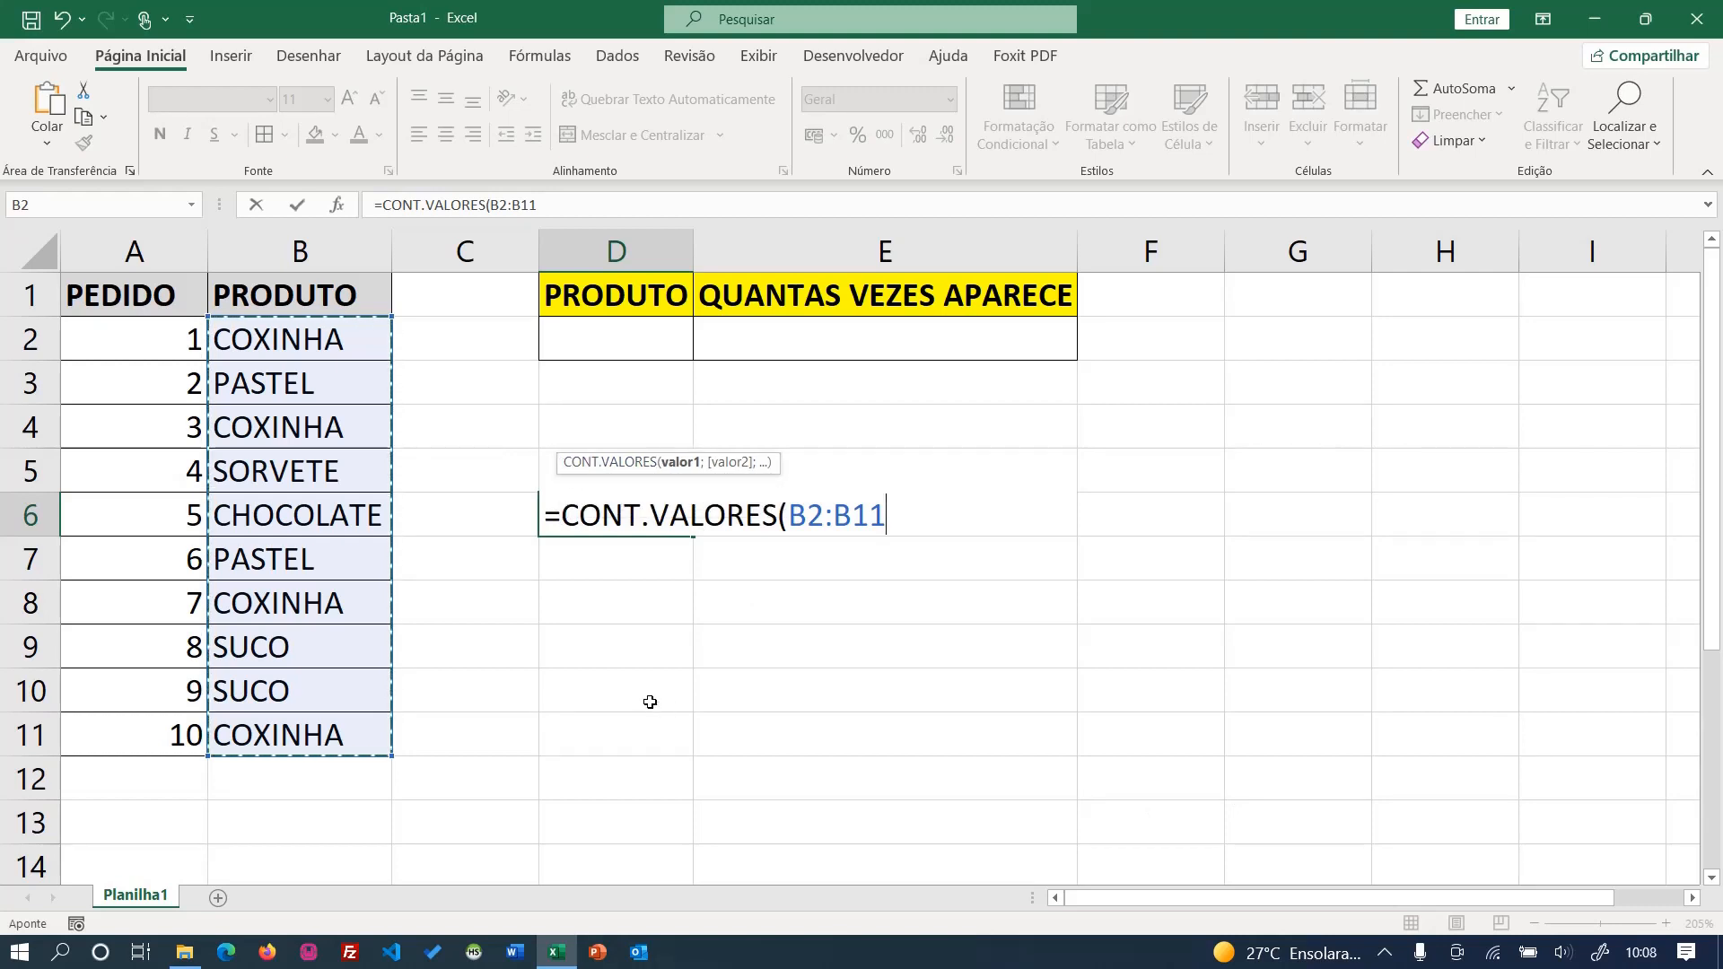
drag(318, 280, 285, 736)
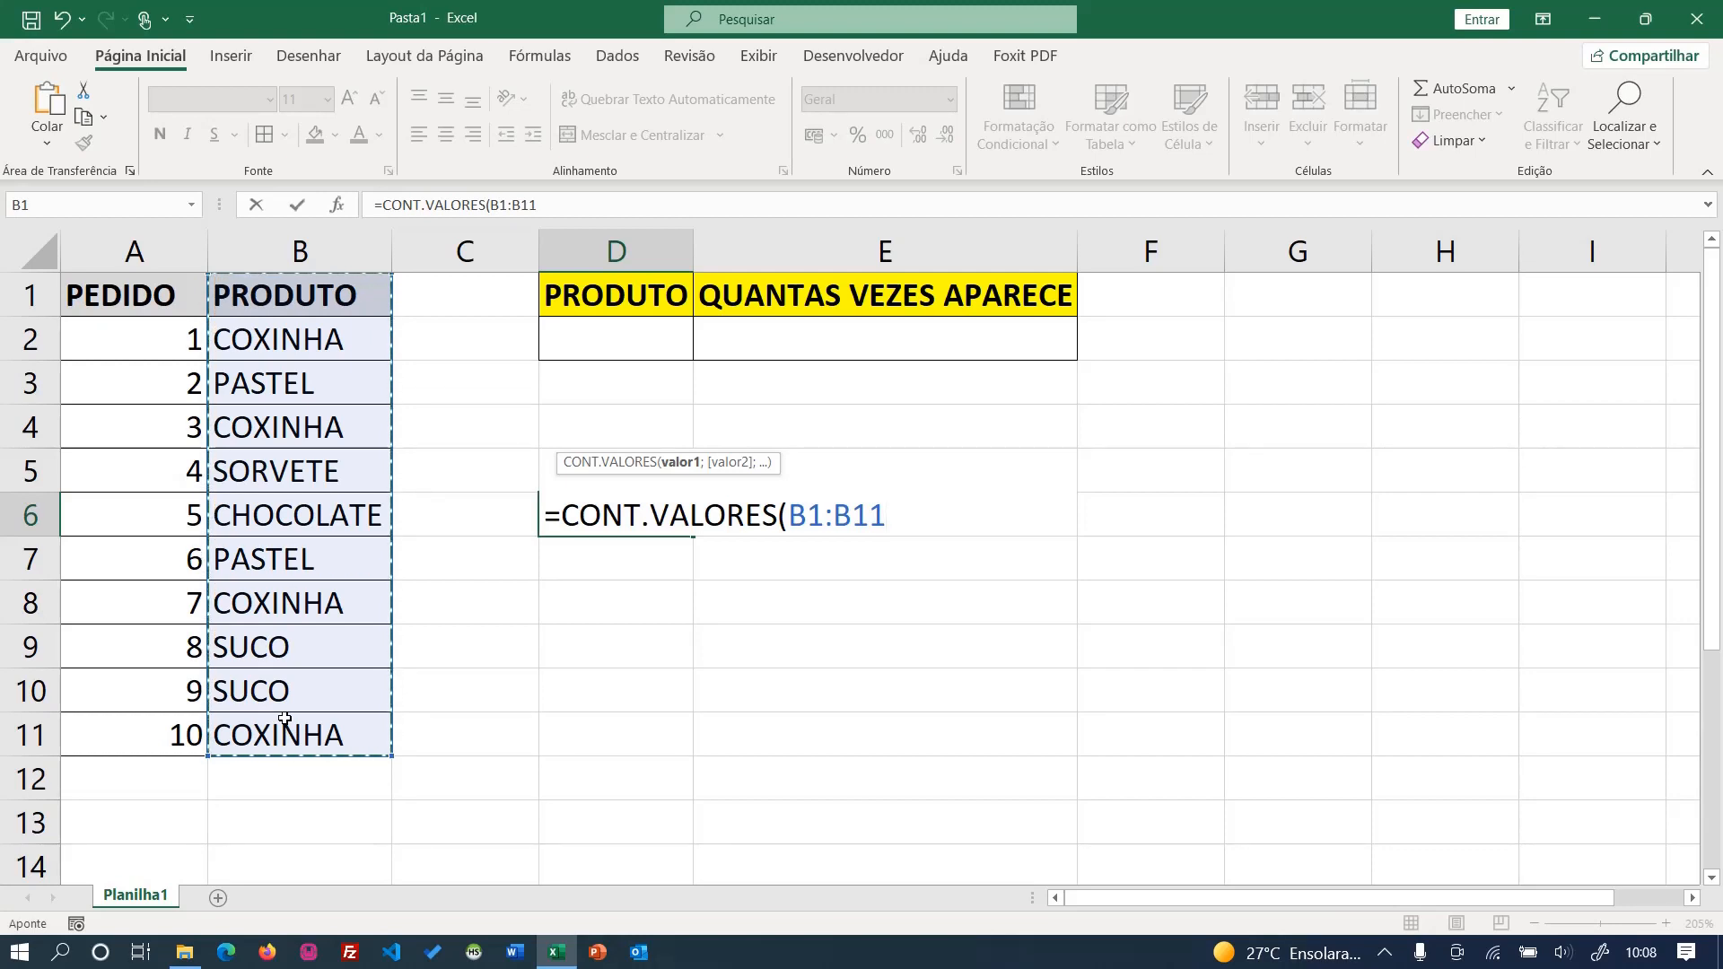
drag(301, 334, 289, 736)
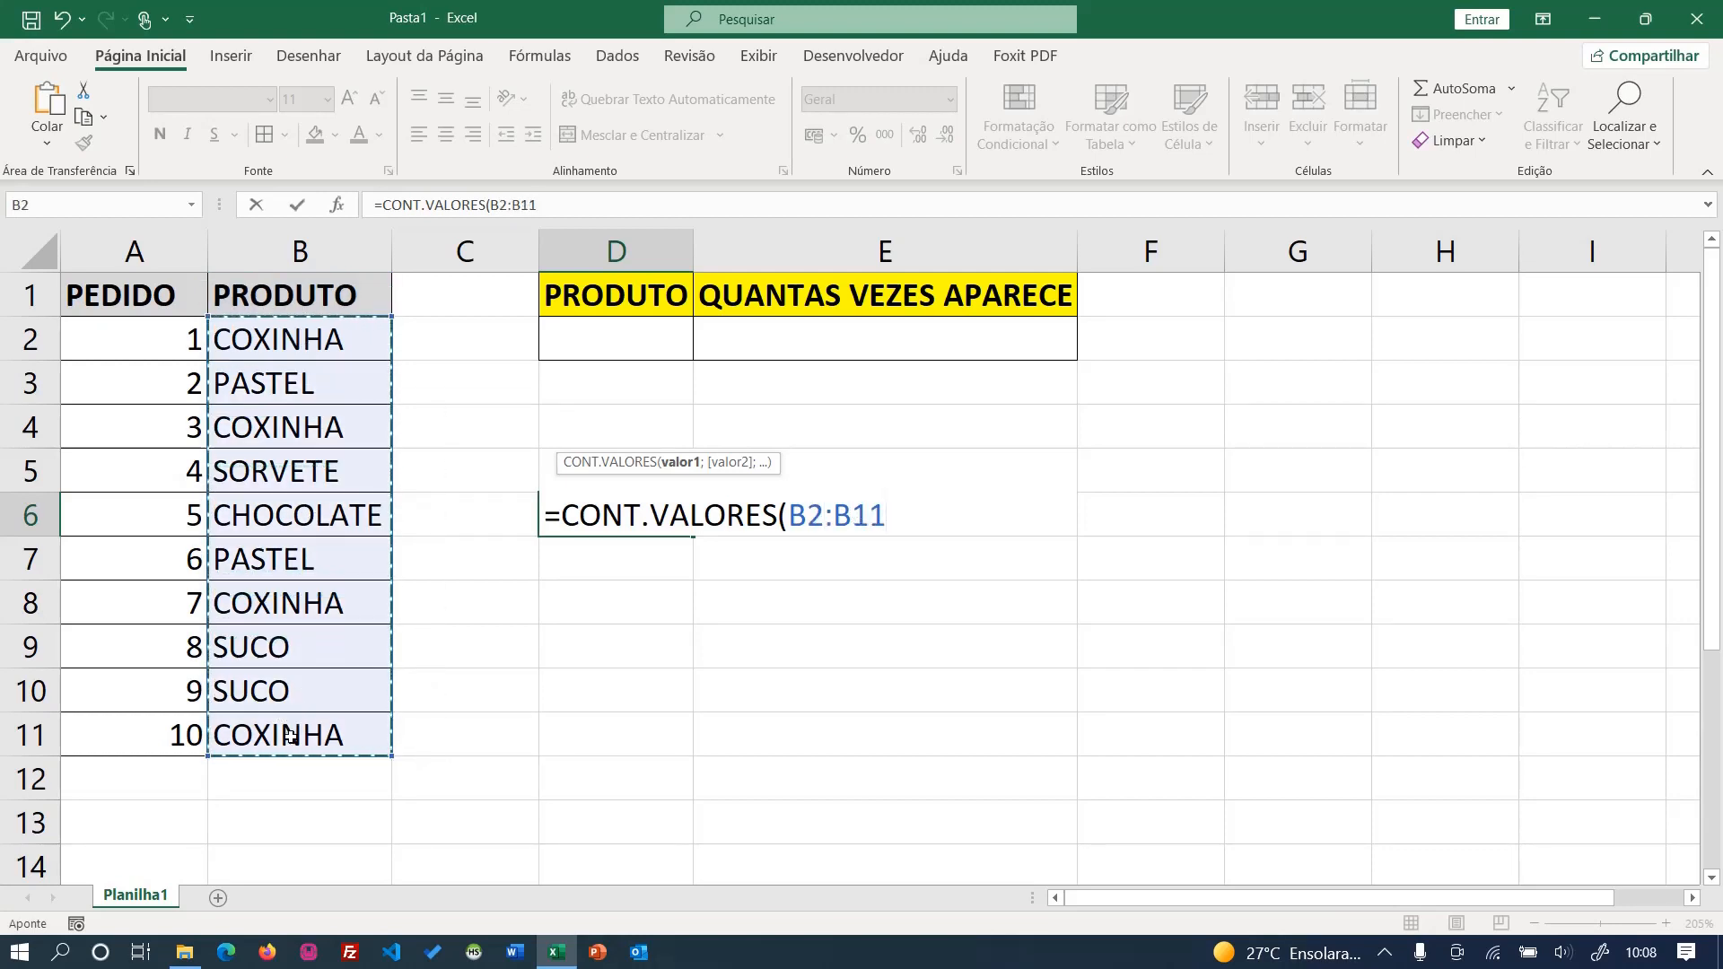
text())
key(Return)
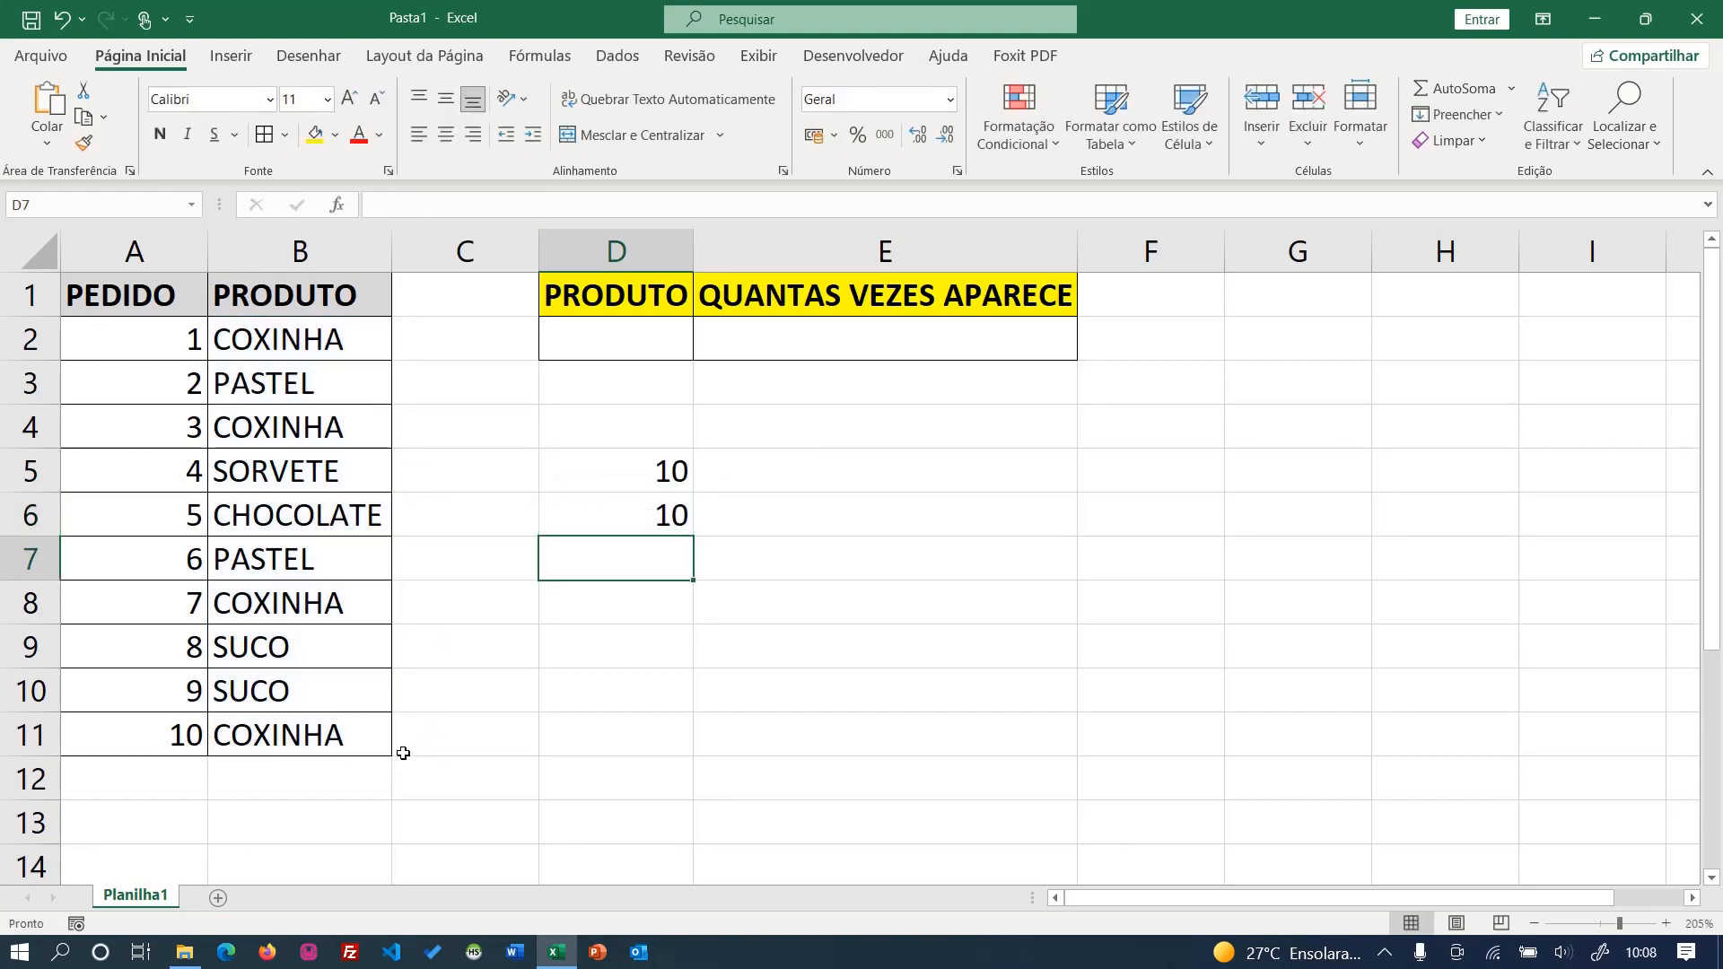
- Move the CONT.VALORES formula from cell D6 to cell E5, beside the CONT.NÚM result
drag(639, 493, 649, 530)
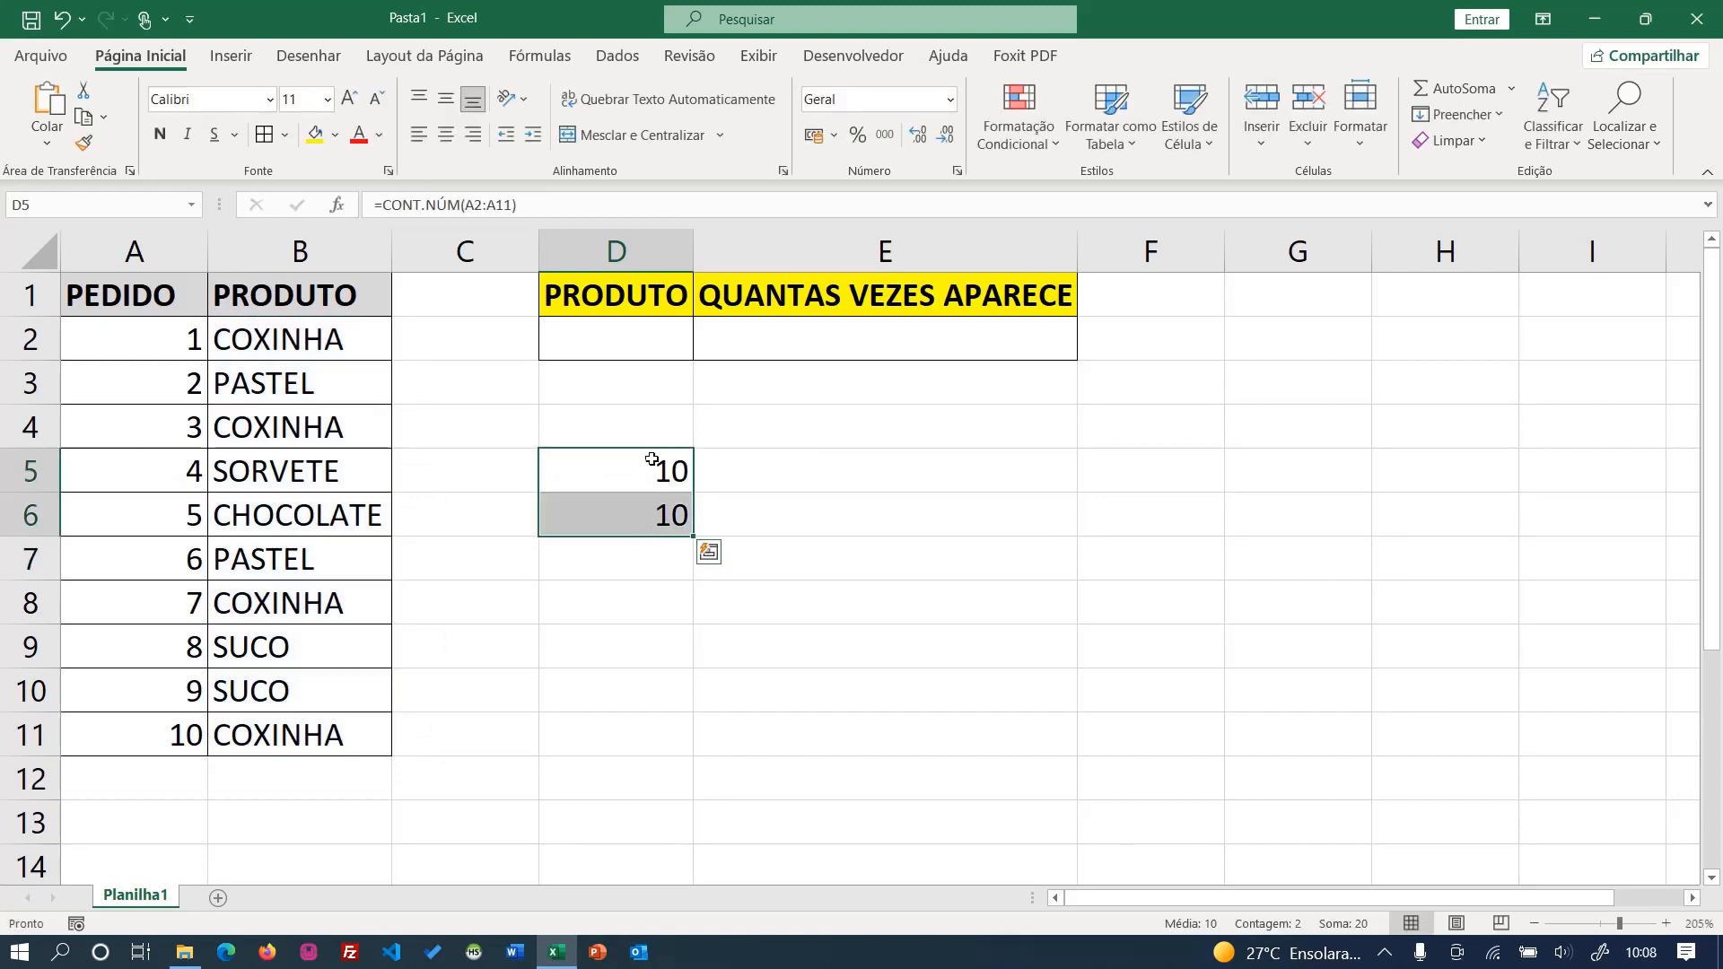
click(626, 427)
click(662, 504)
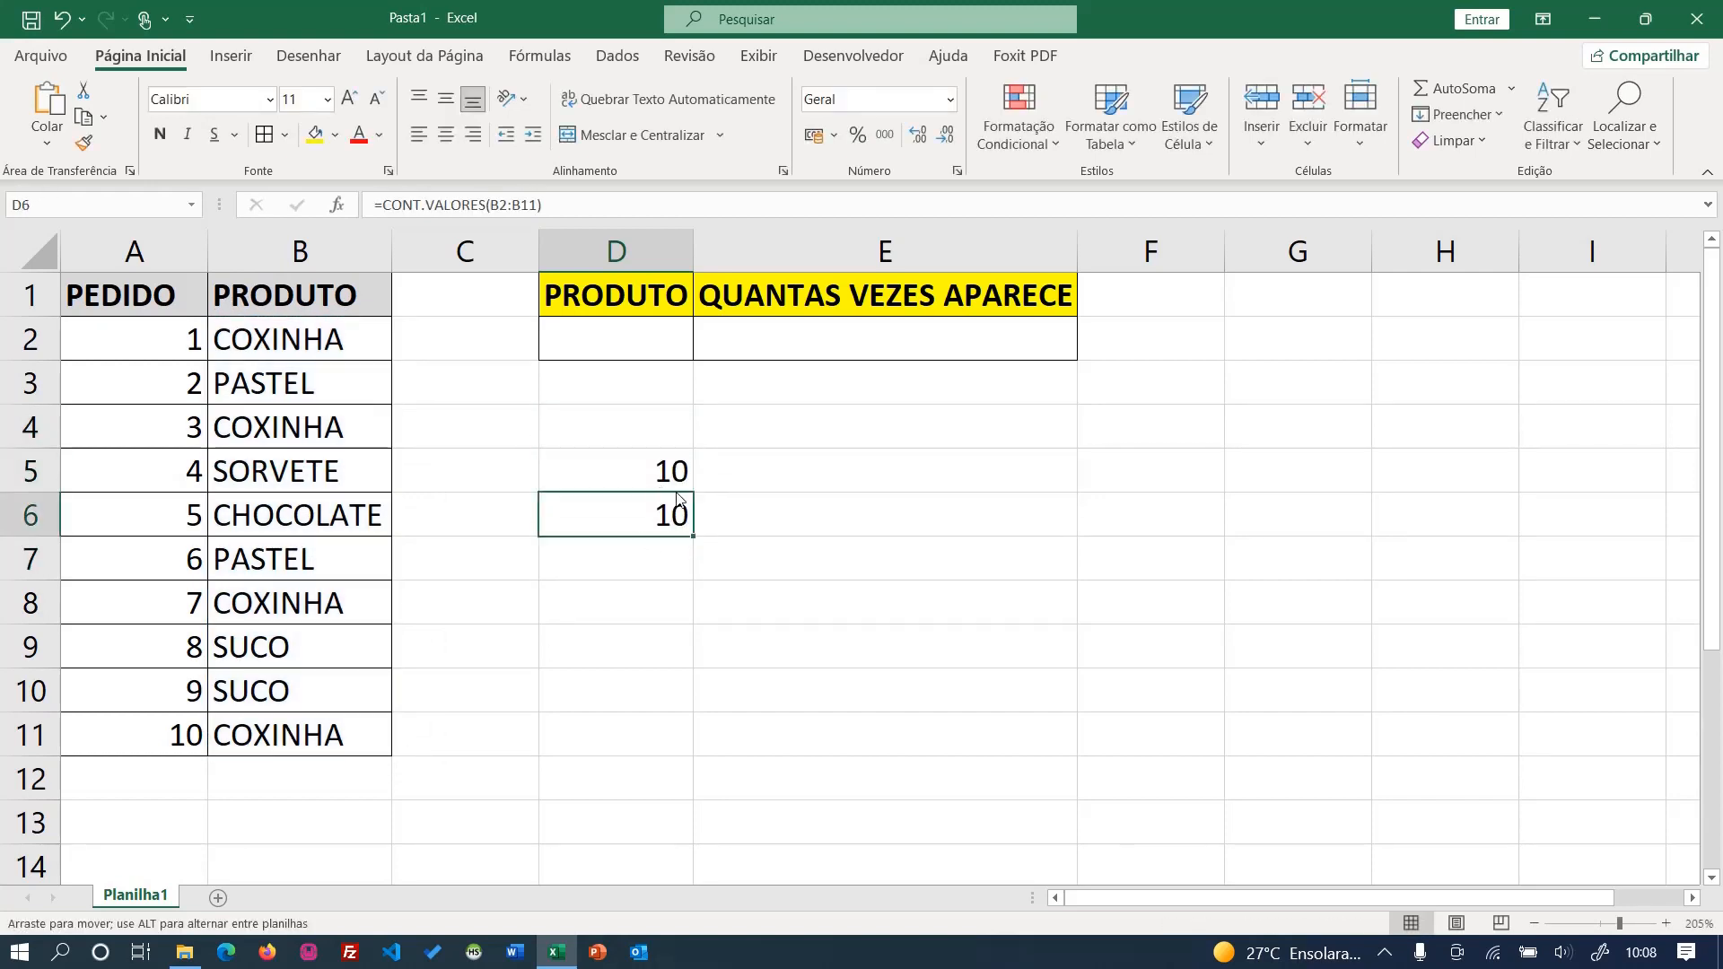
drag(679, 498, 699, 454)
- Label the two count results by entering cont.num in D4 and cont.valores in E4
click(654, 439)
text(cpt)
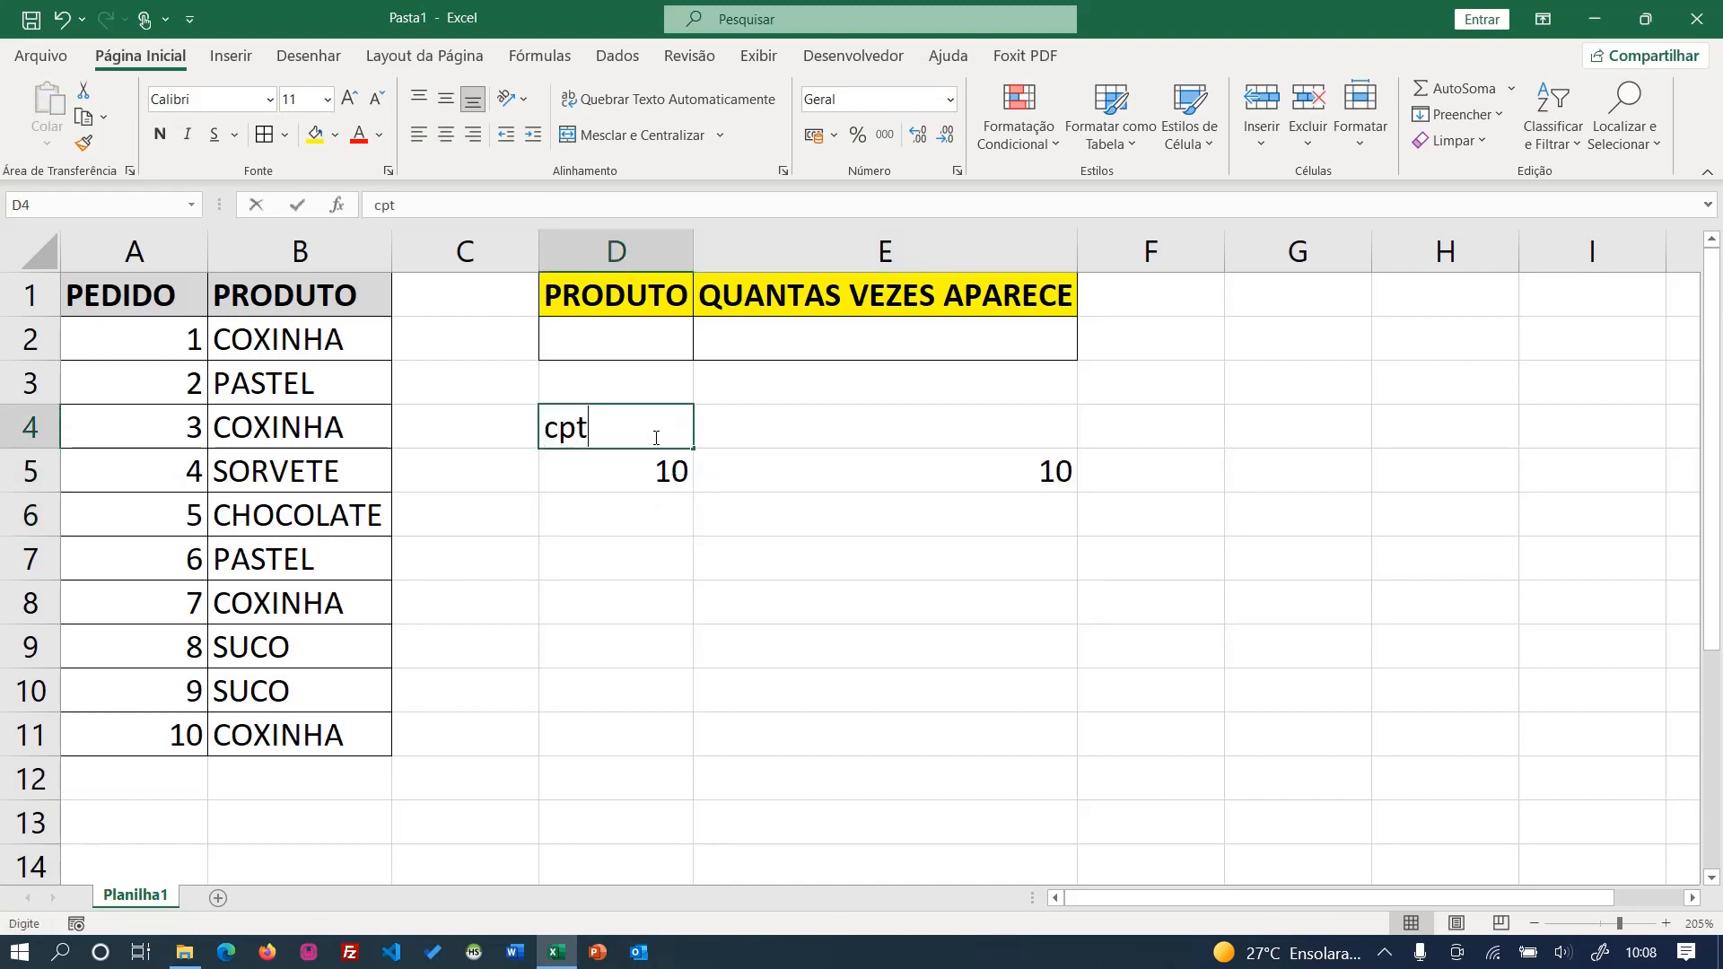
key(BackSpace)
key(BackSpace)
key(BackSpace)
text(cont)
key(BackSpace)
key(BackSpace)
key(BackSpace)
text(ont)
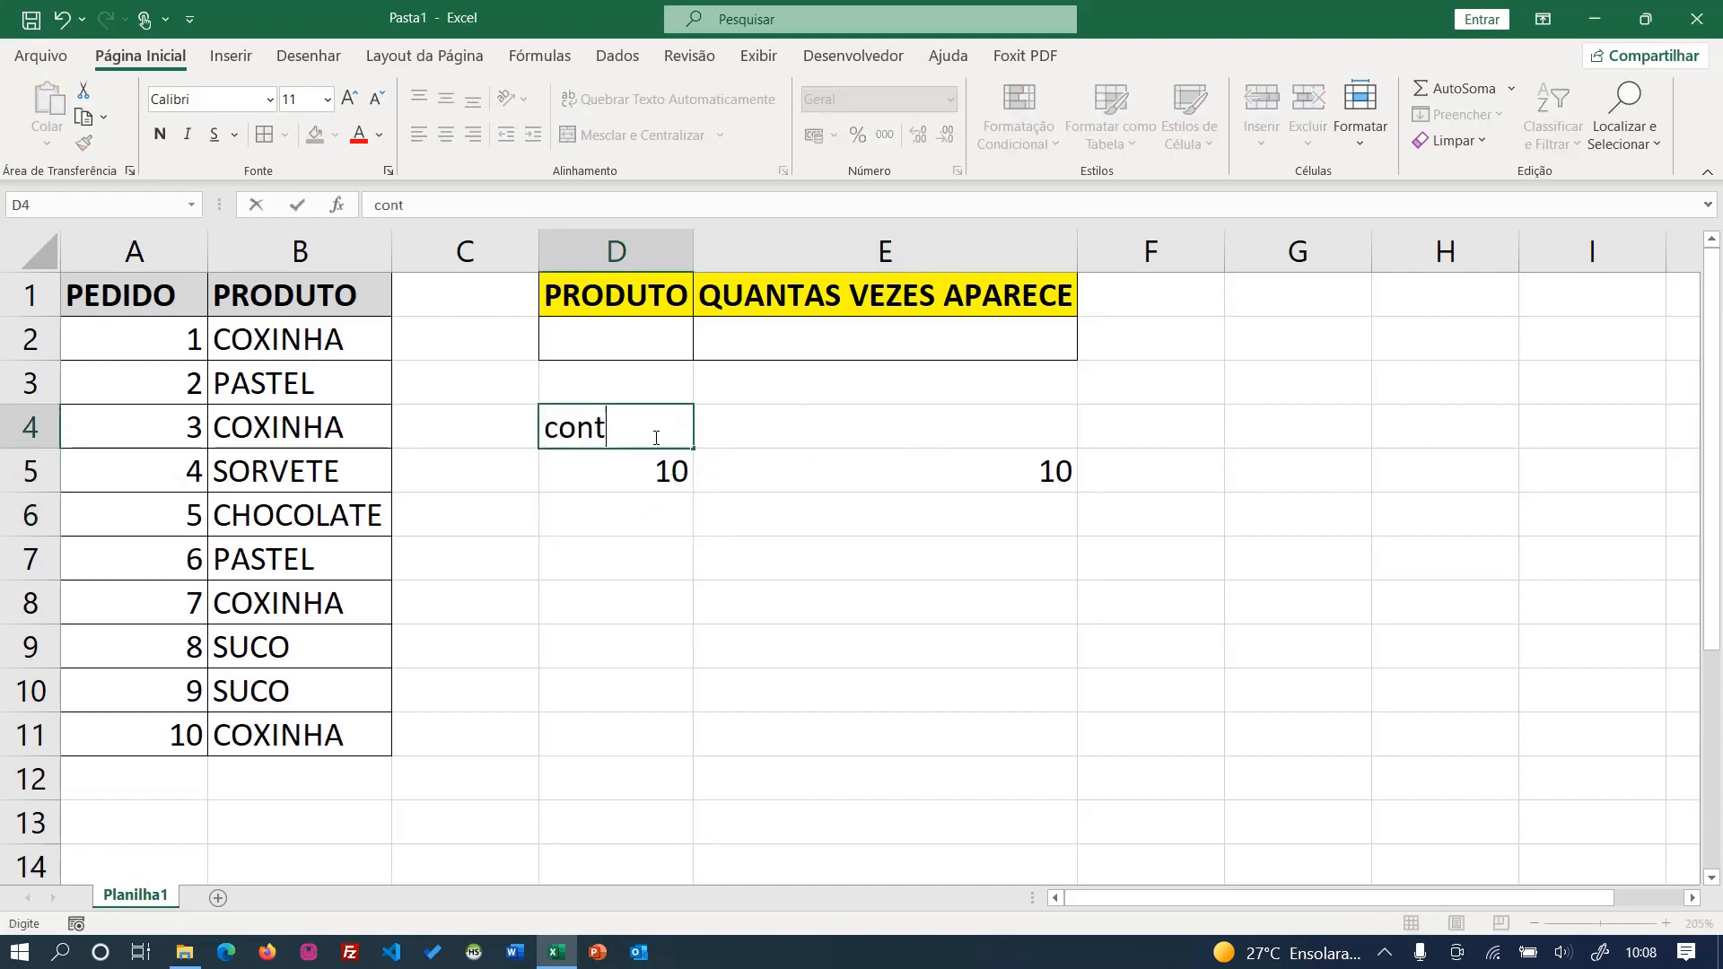
text(.num)
key(Tab)
text(cont)
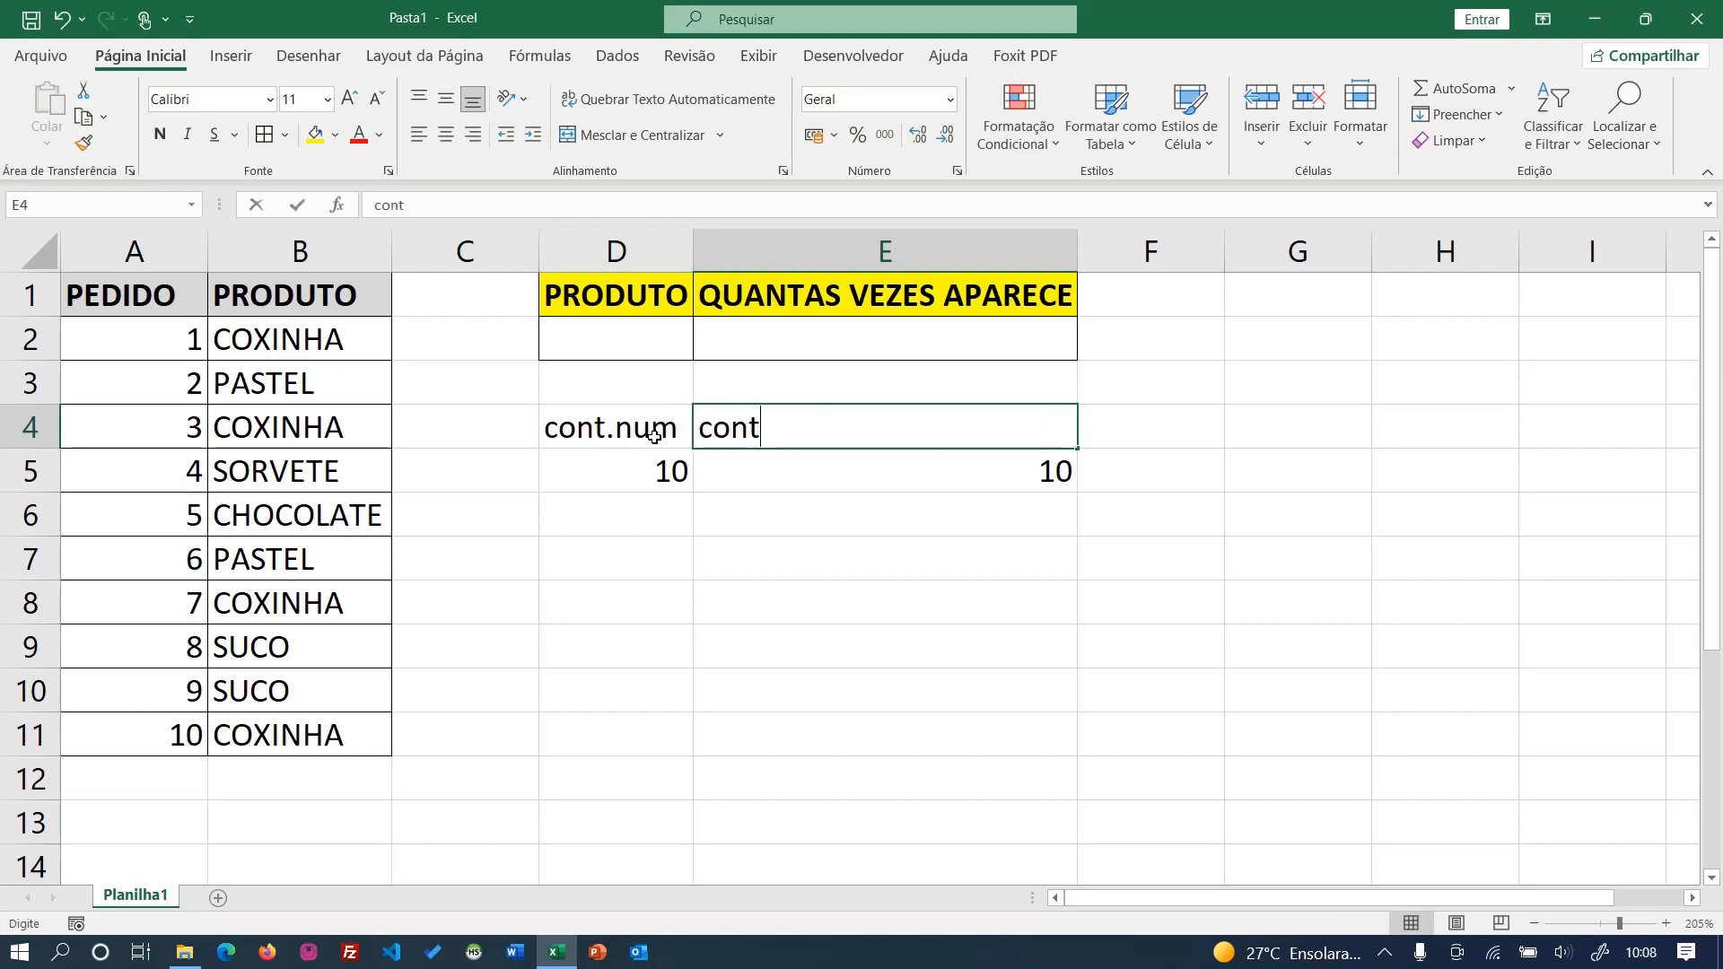
text(.valores)
key(Return)
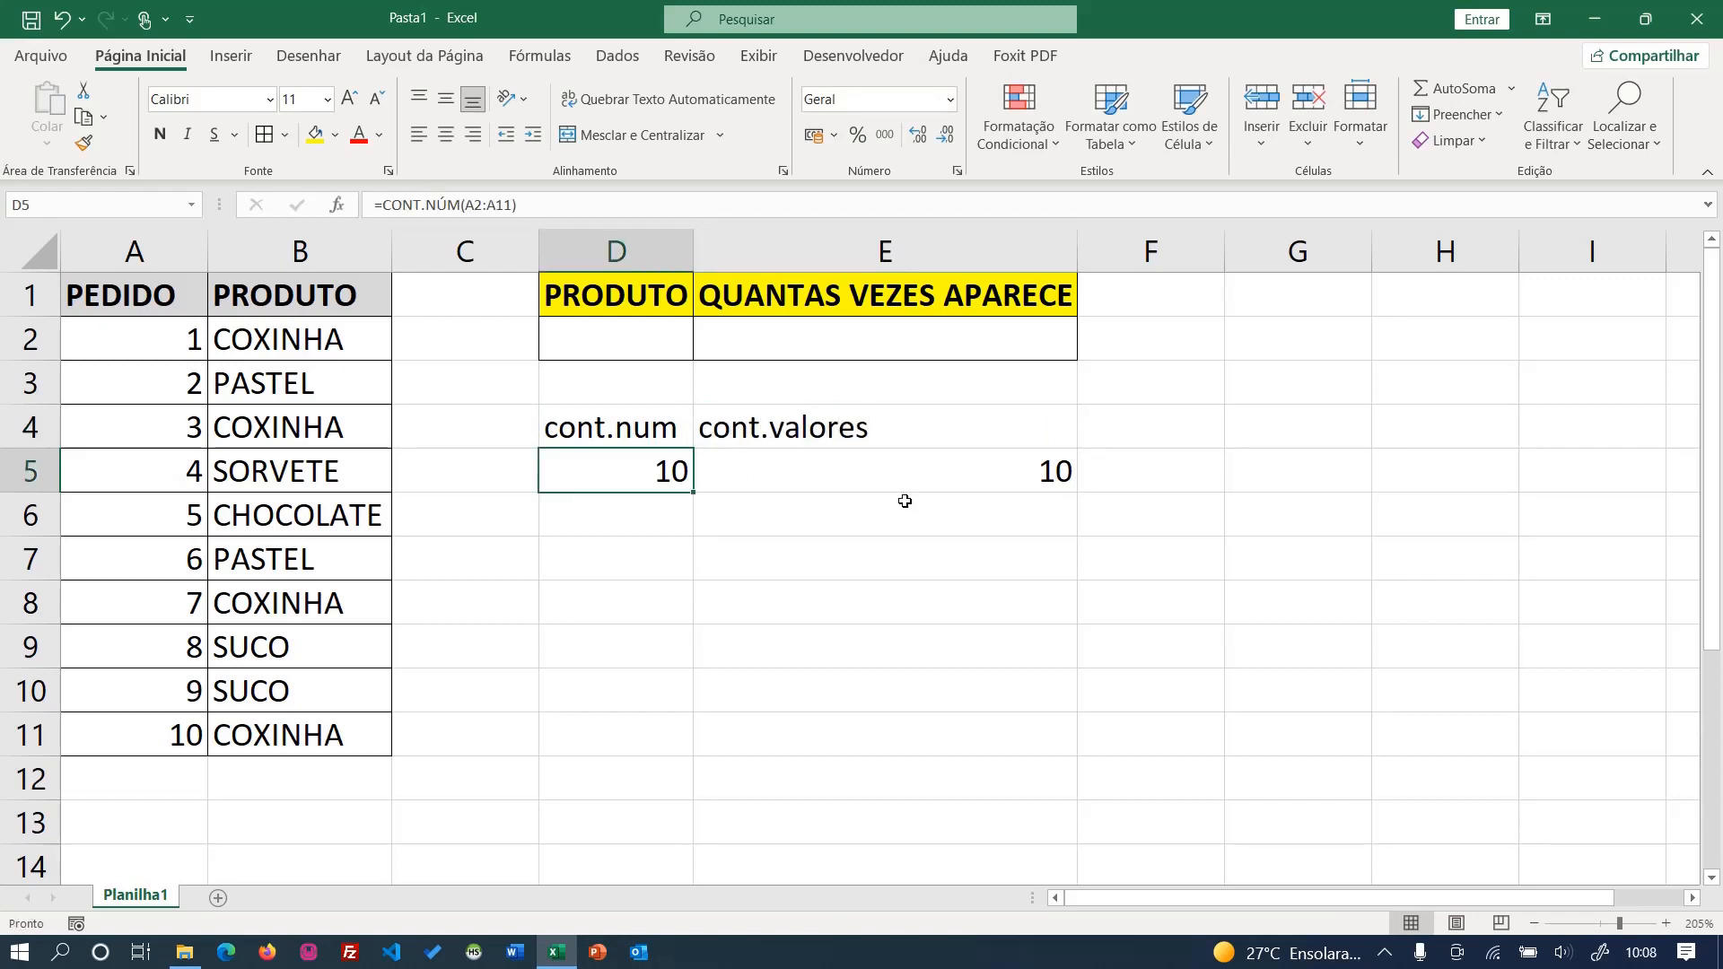
click(752, 465)
click(652, 485)
click(774, 464)
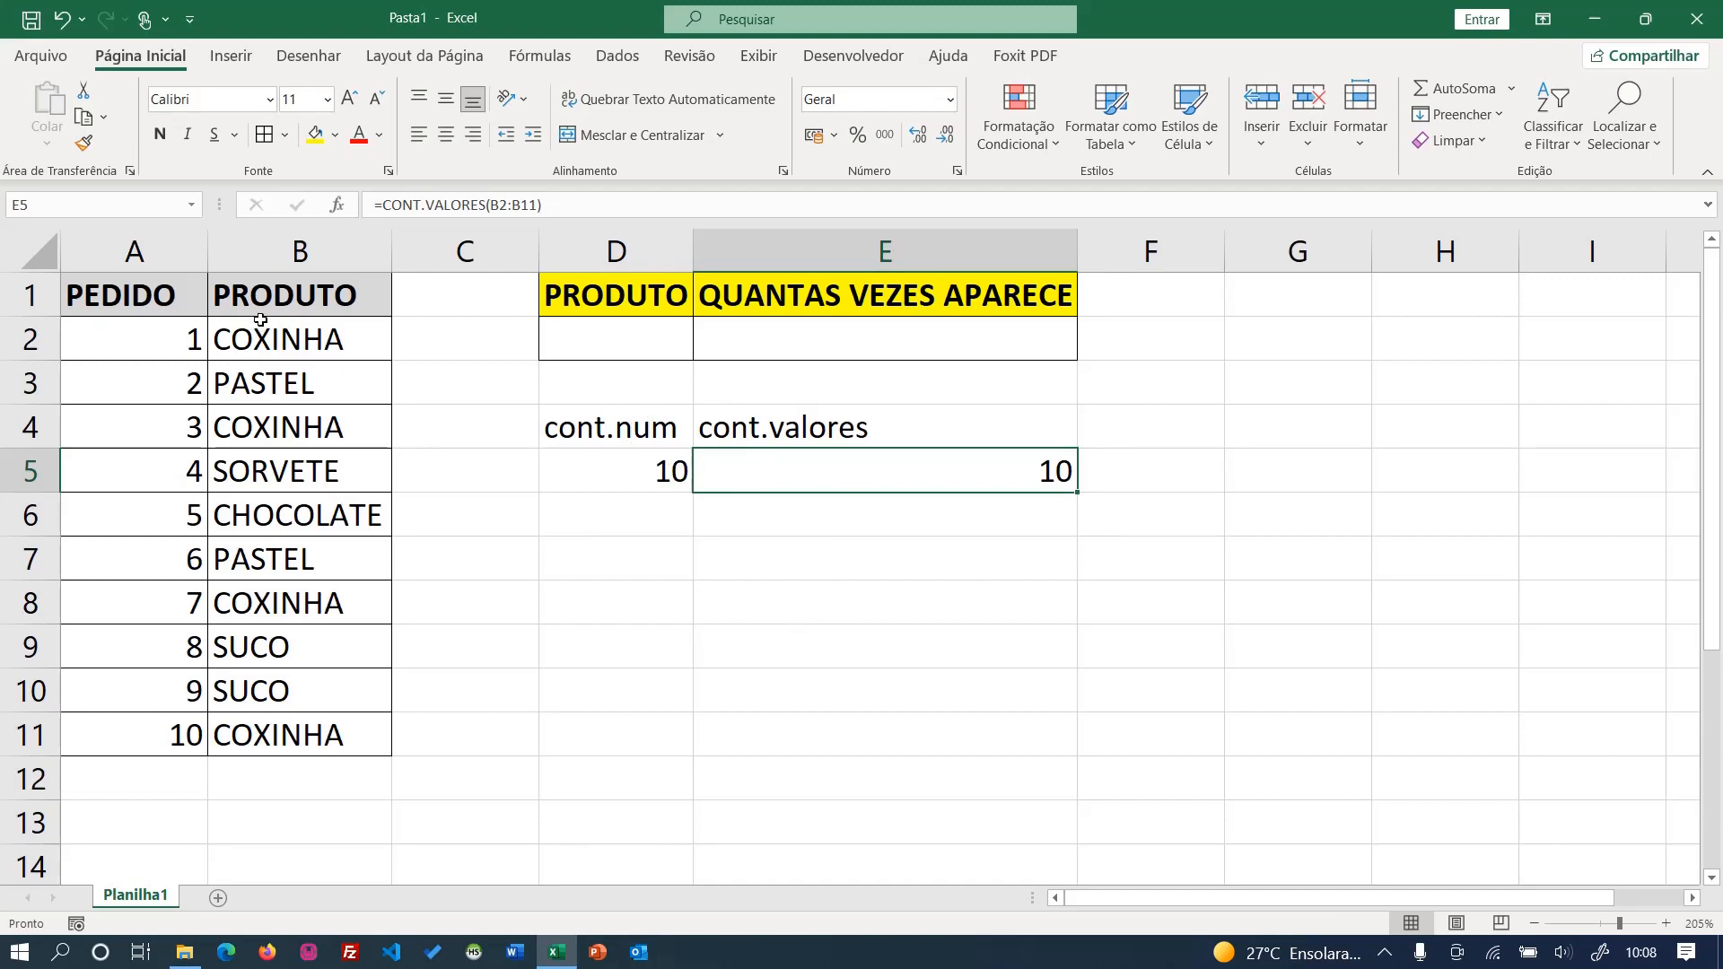
- Enter the function name parts cont in cell D7 and se in cell D8
click(640, 561)
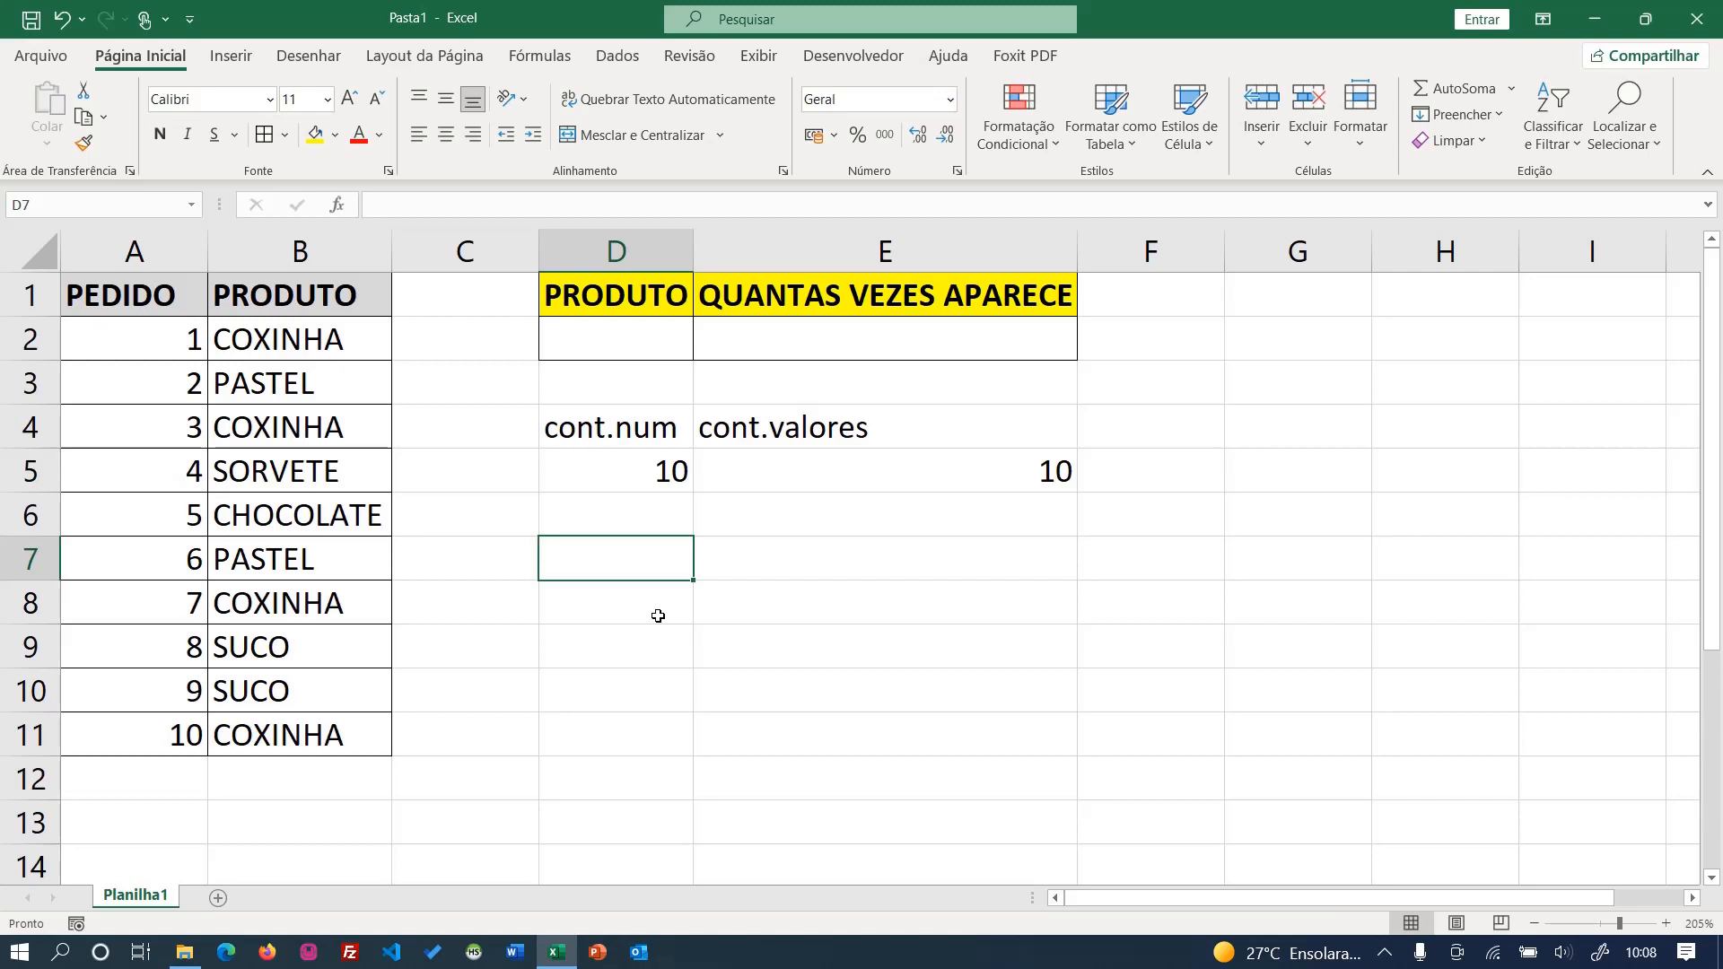
text(cont)
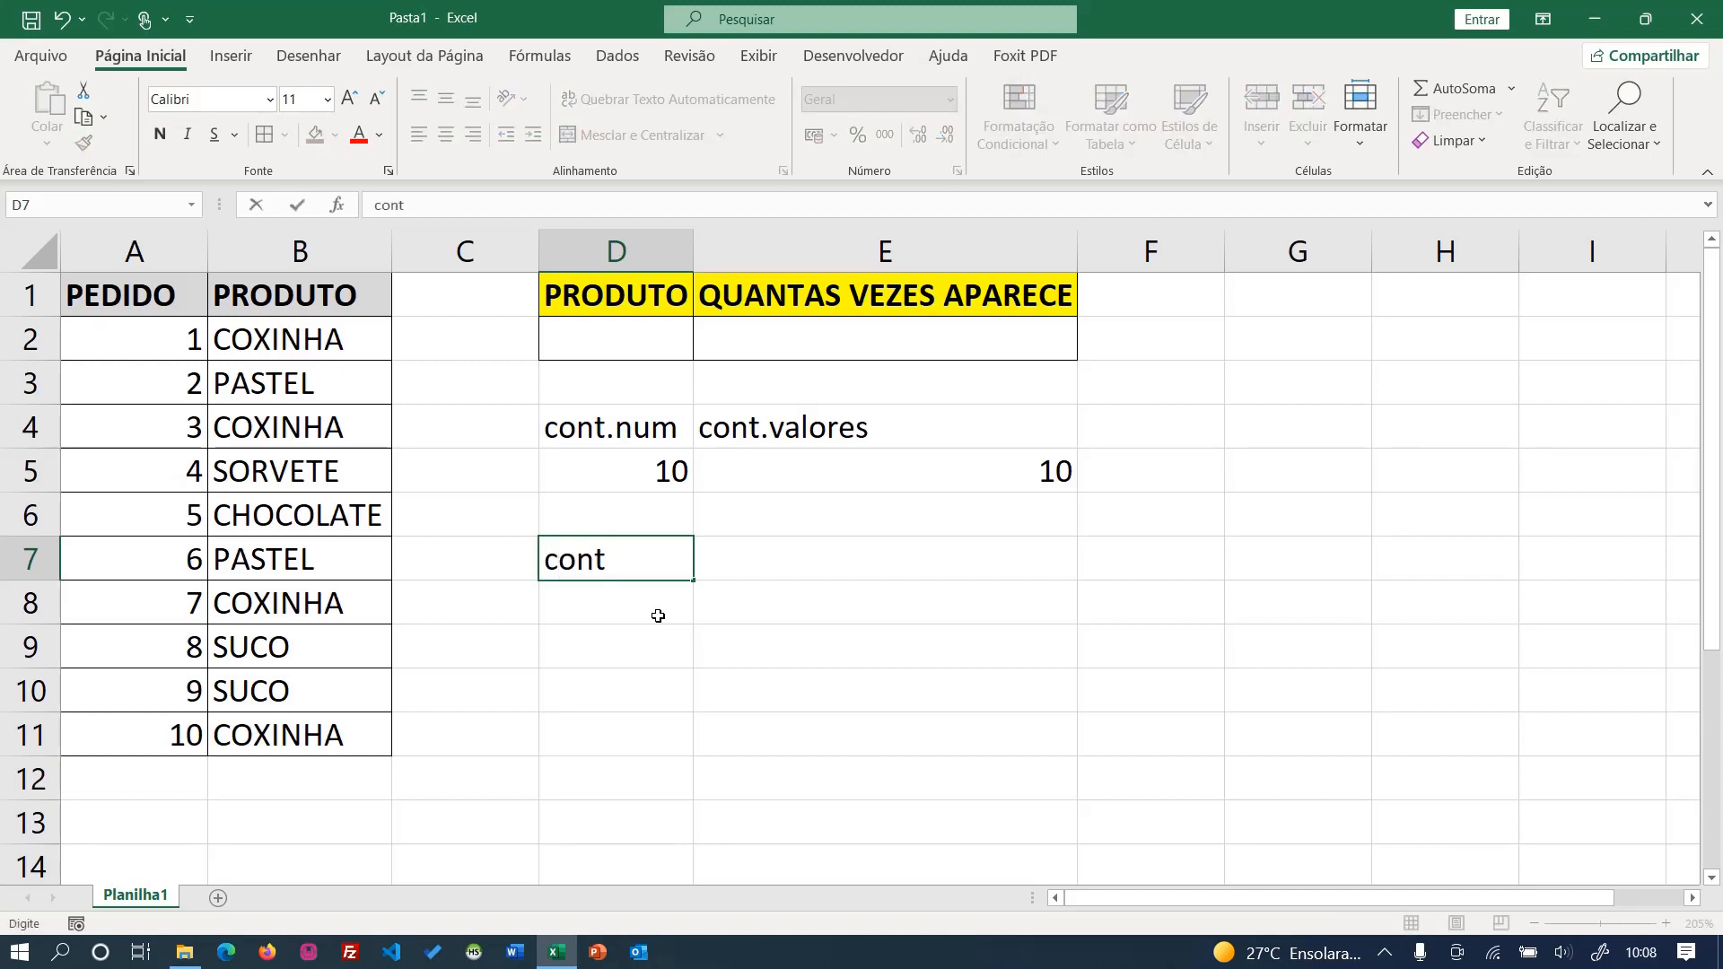
key(Return)
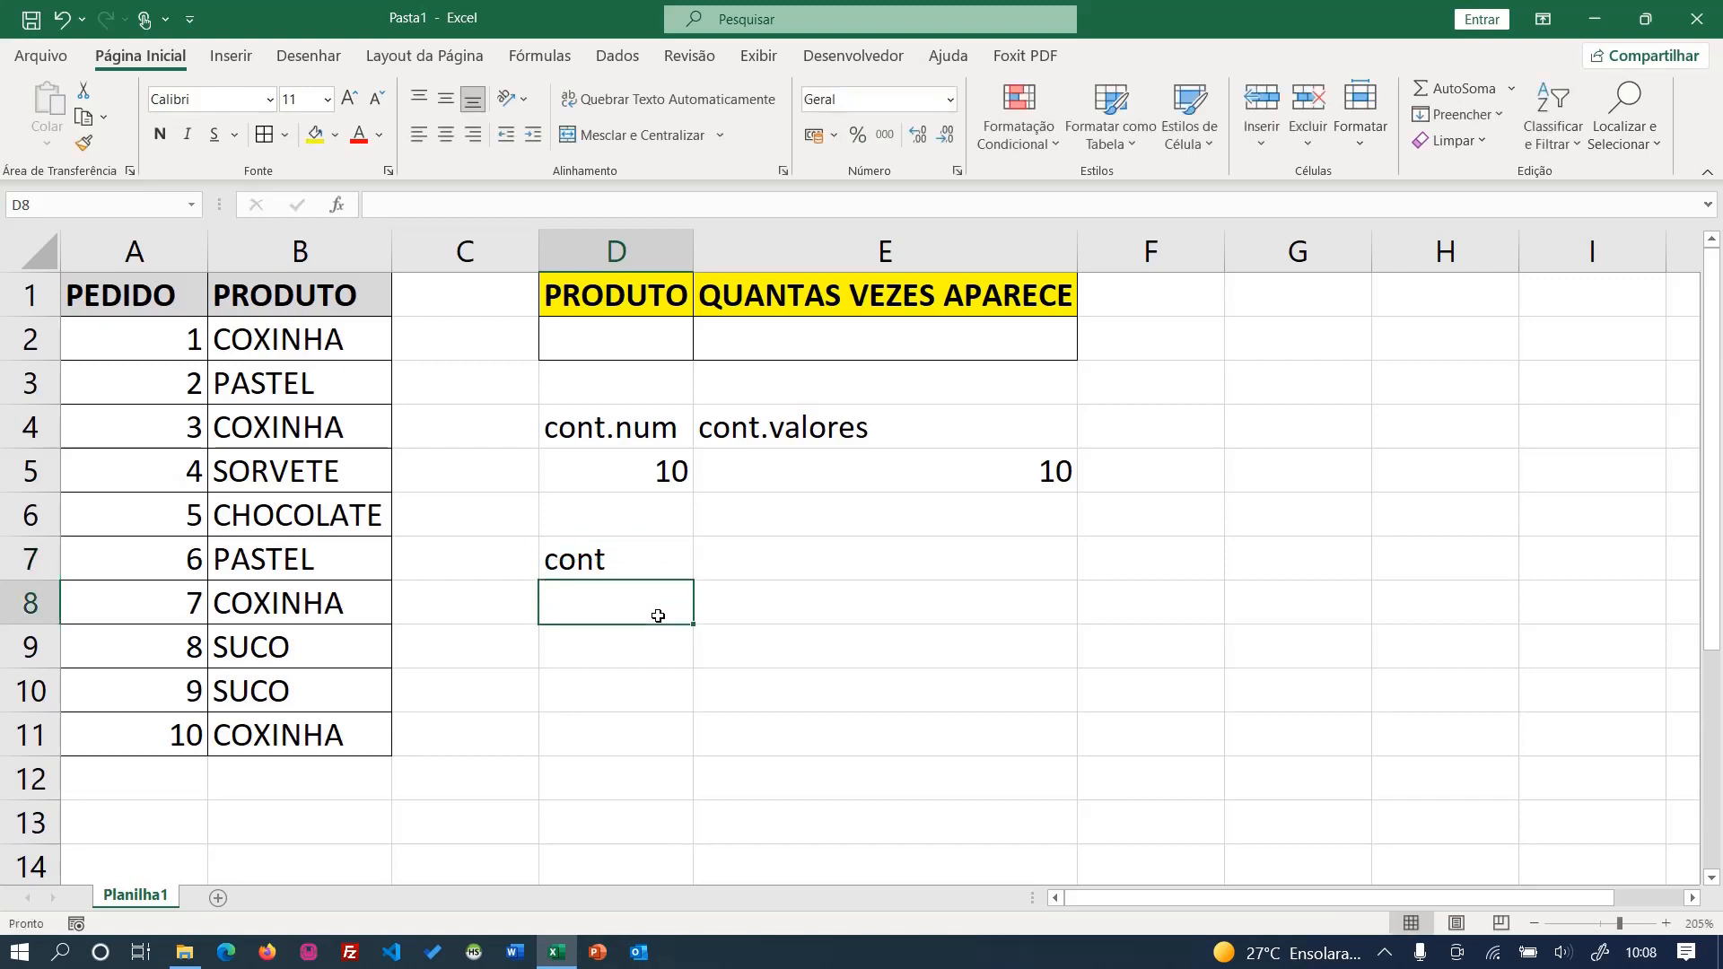
text(se)
key(Return)
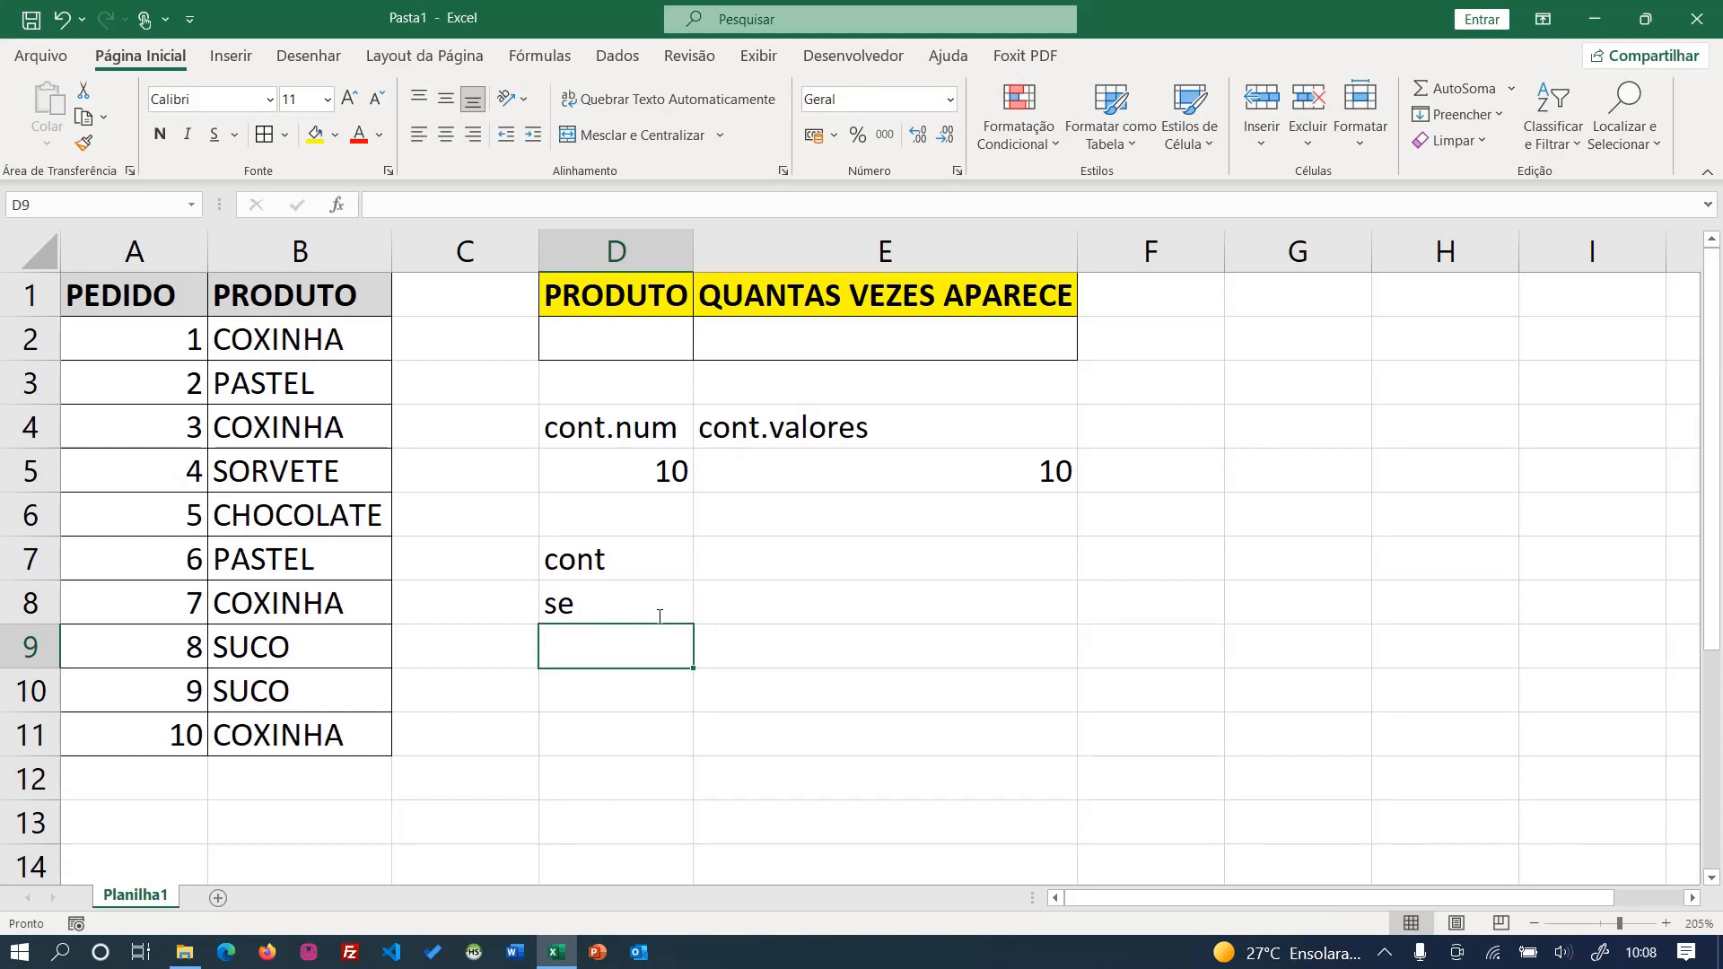
click(619, 564)
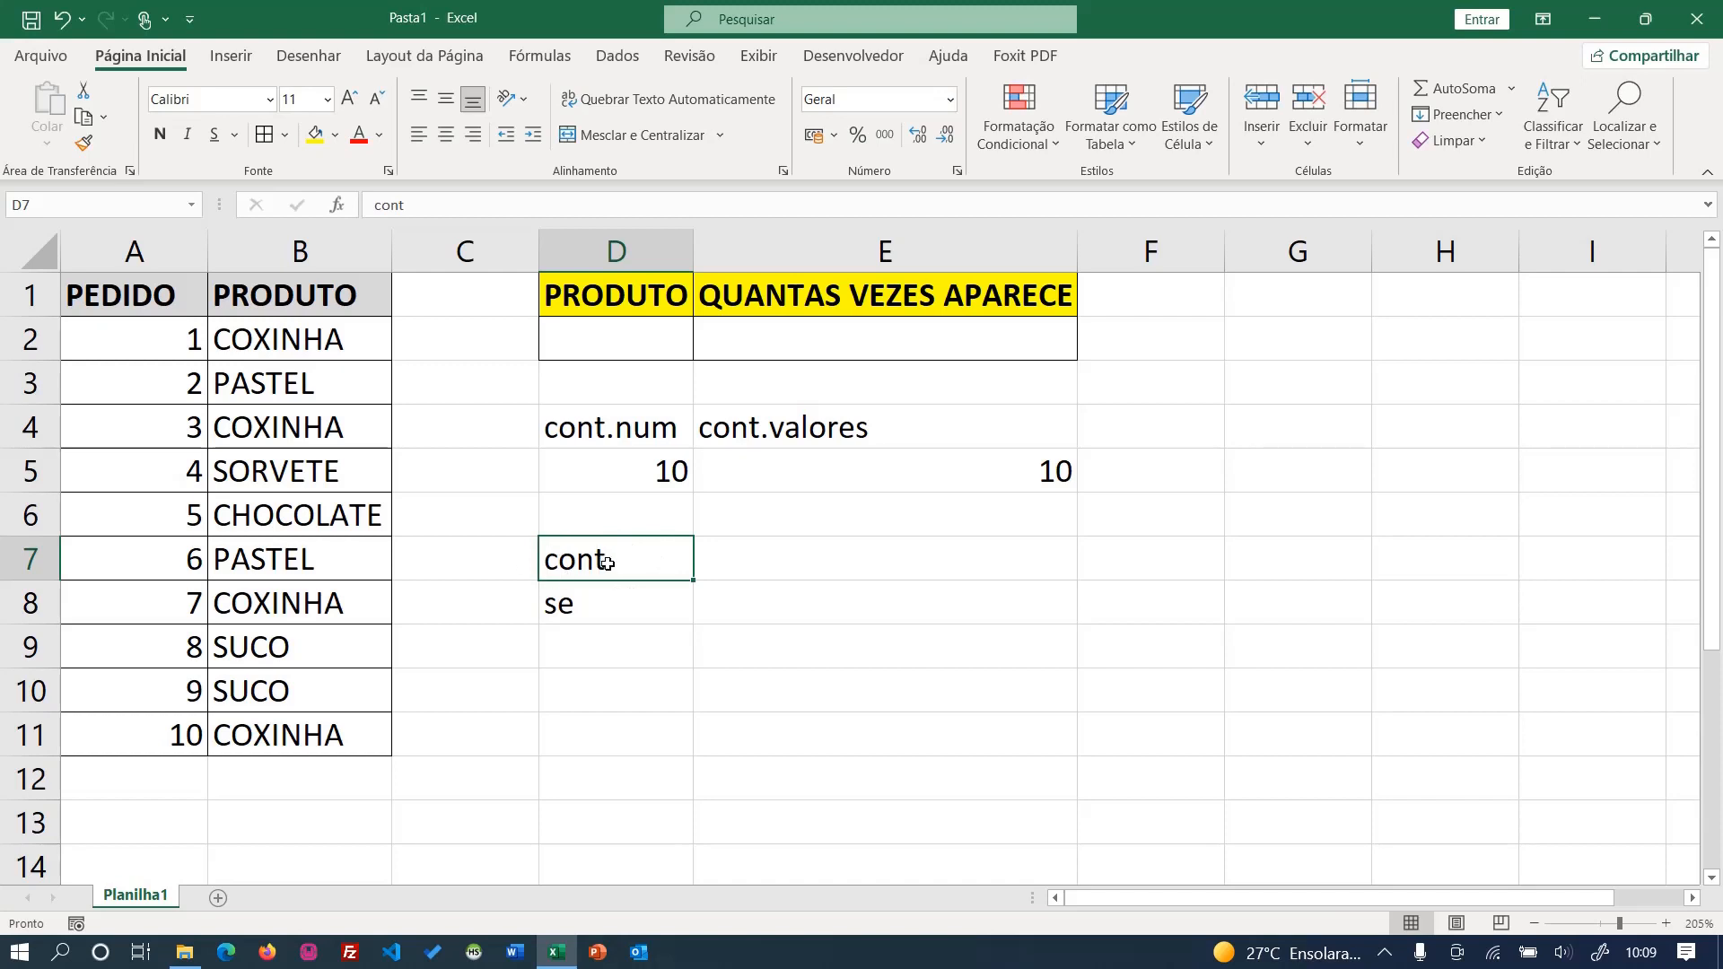
click(594, 607)
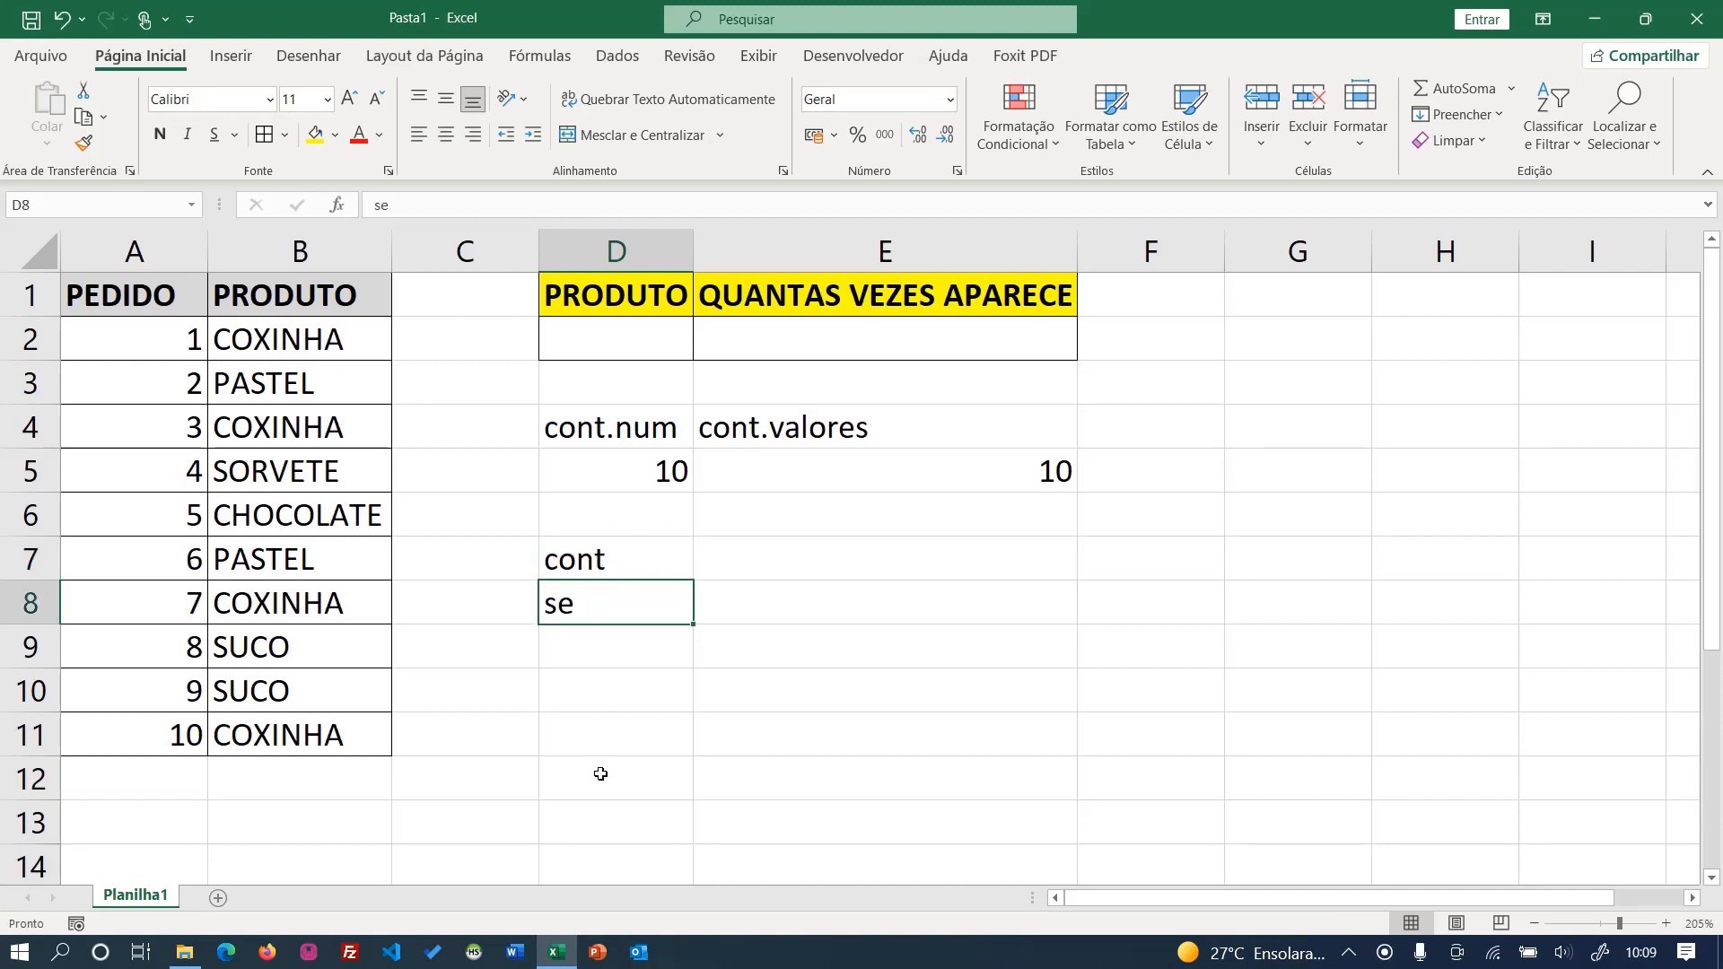
- Enter the combined function name cont.se as a label in cell D9
click(617, 664)
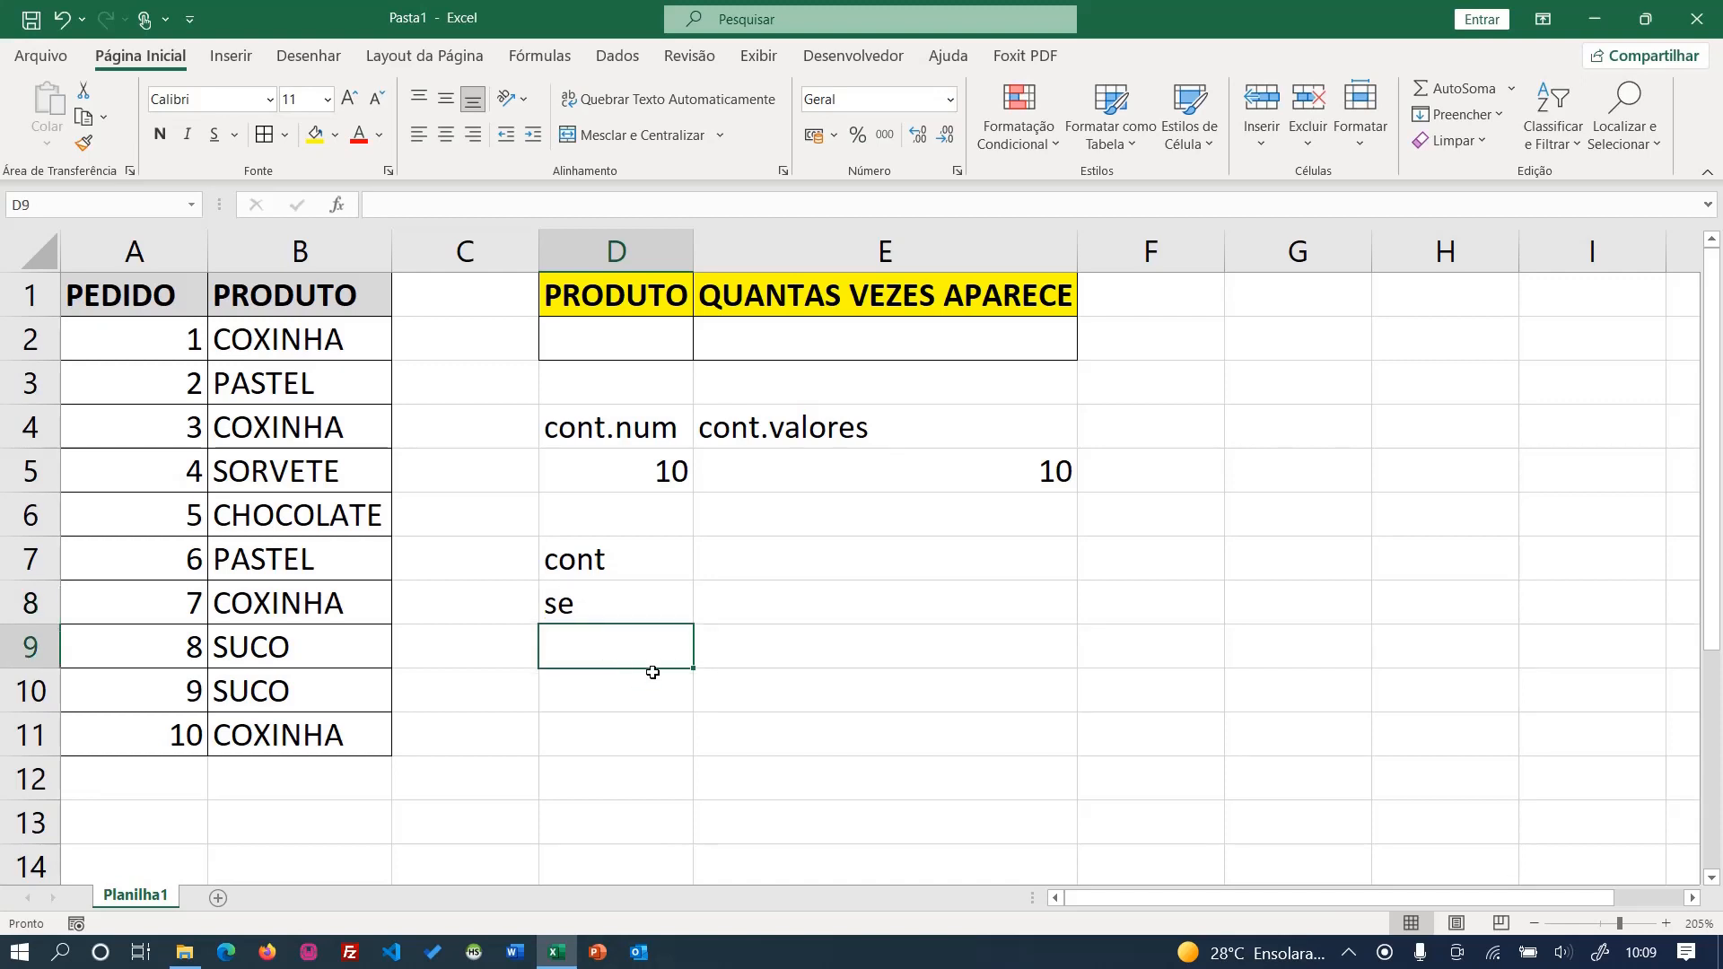
text(contse)
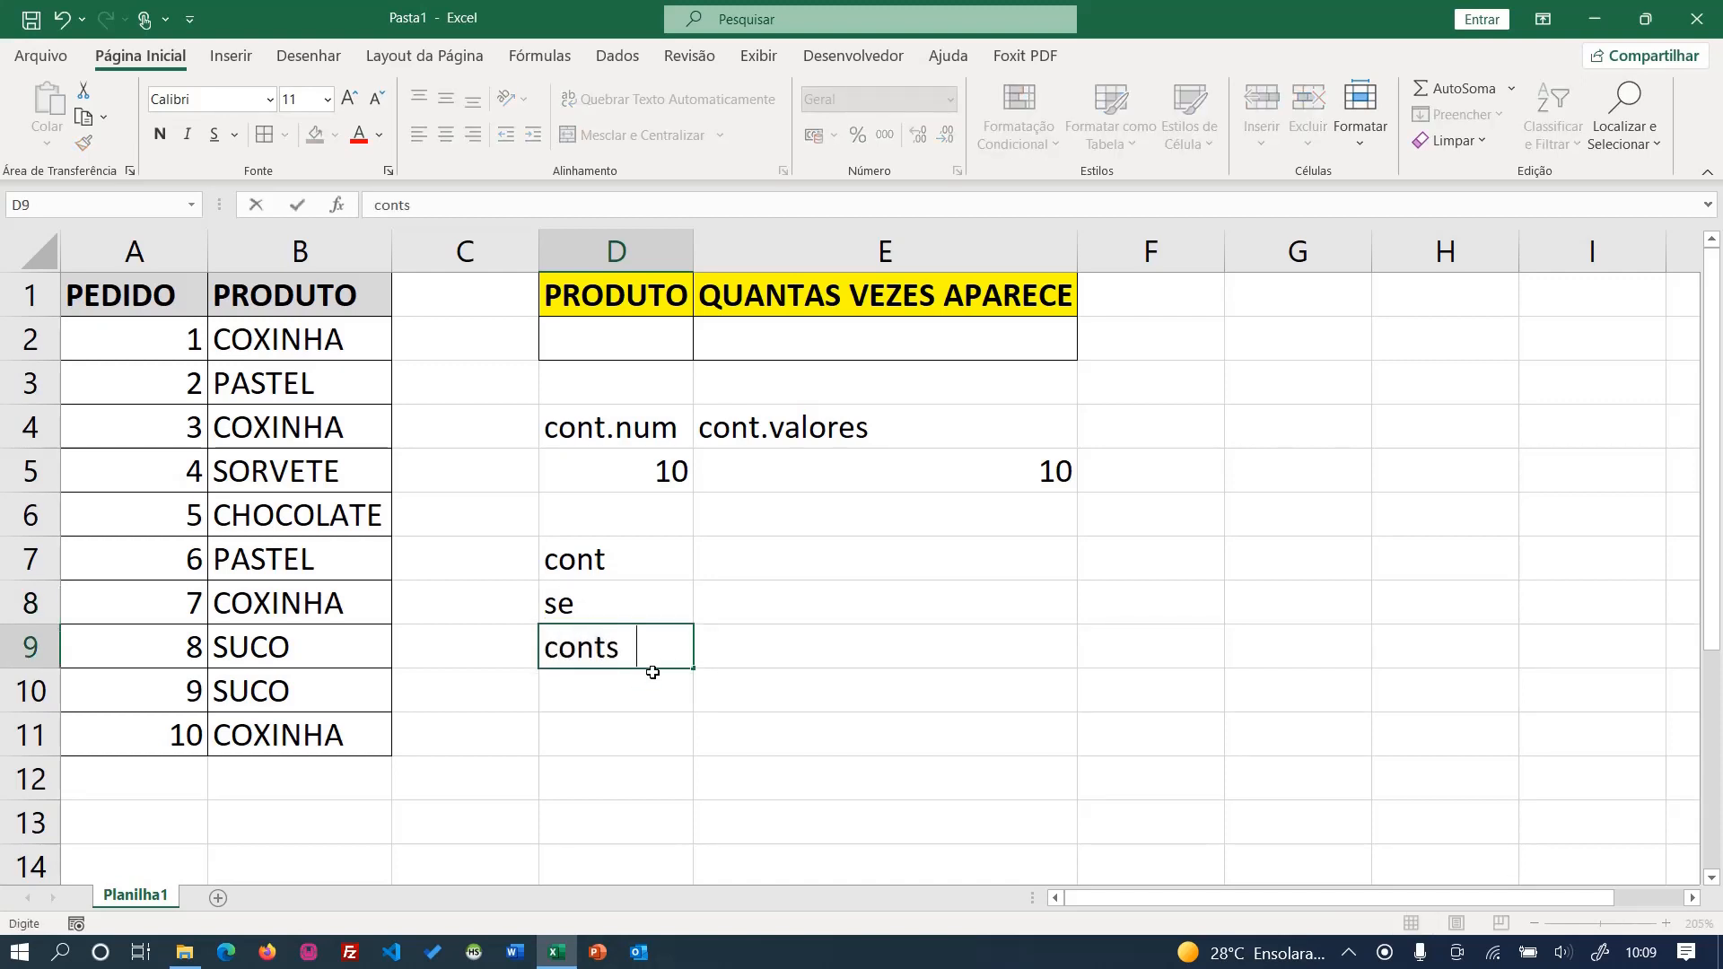
key(BackSpace)
key(BackSpace)
text(.se)
key(Return)
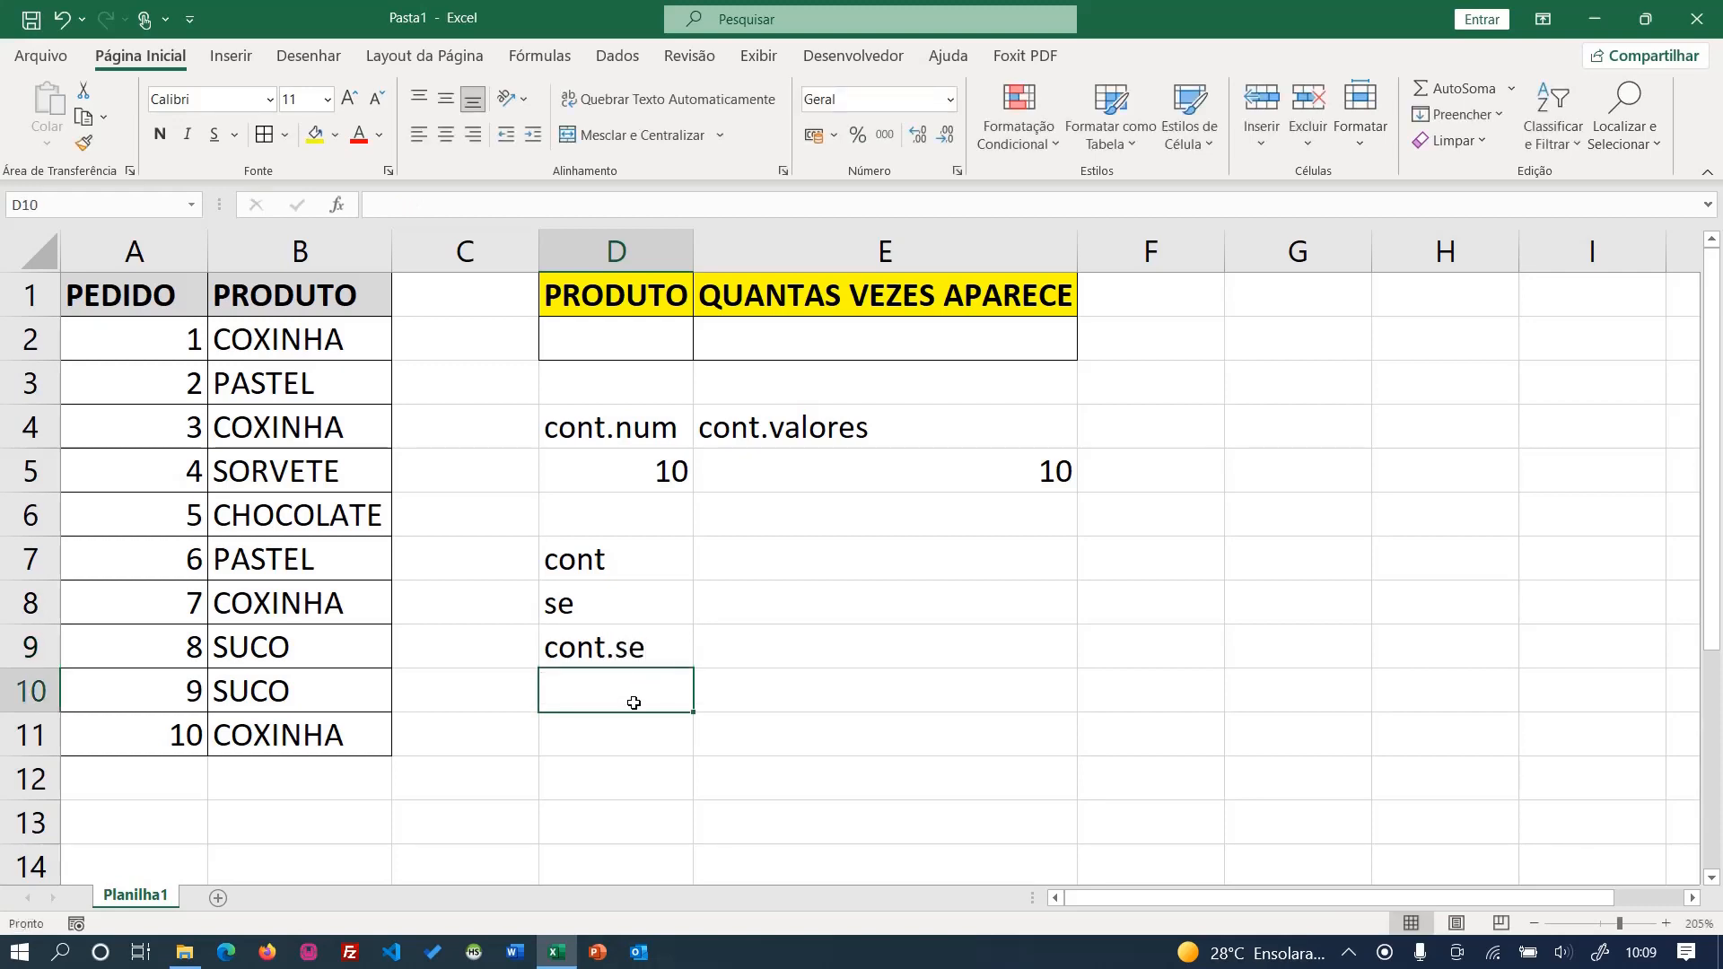
- Write the formula =CONT.SE(B2:B11;"pastel") in cell E9, beside the cont.se label
click(588, 662)
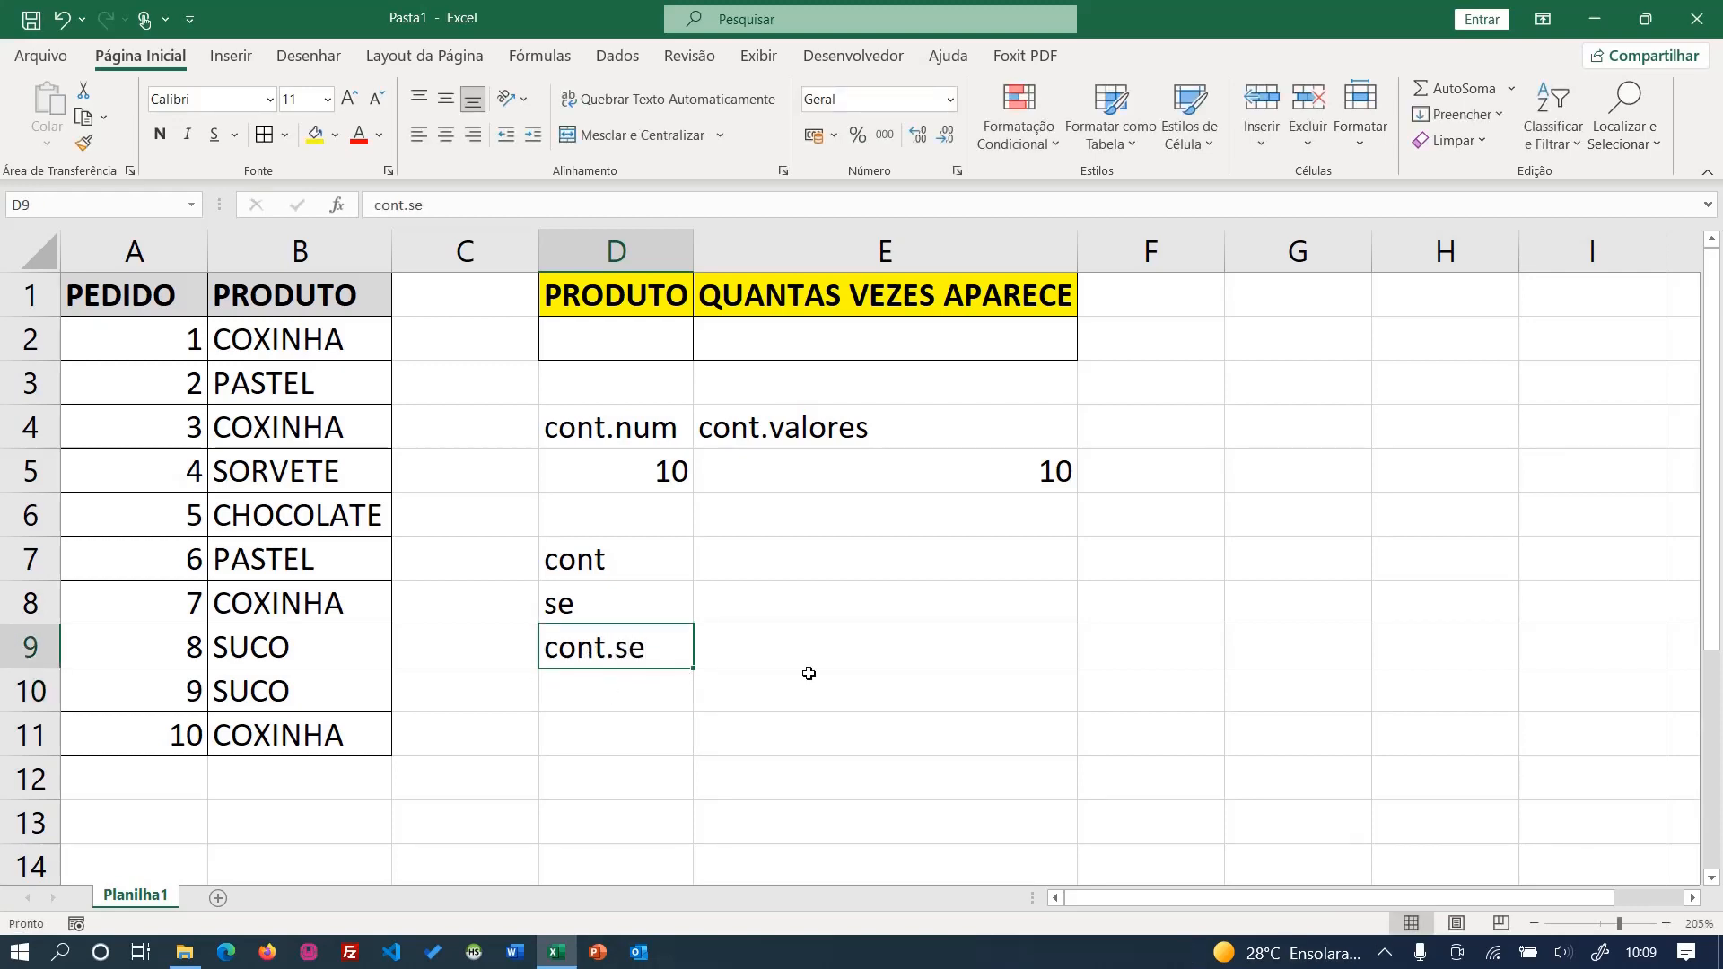
click(608, 693)
click(795, 708)
click(819, 662)
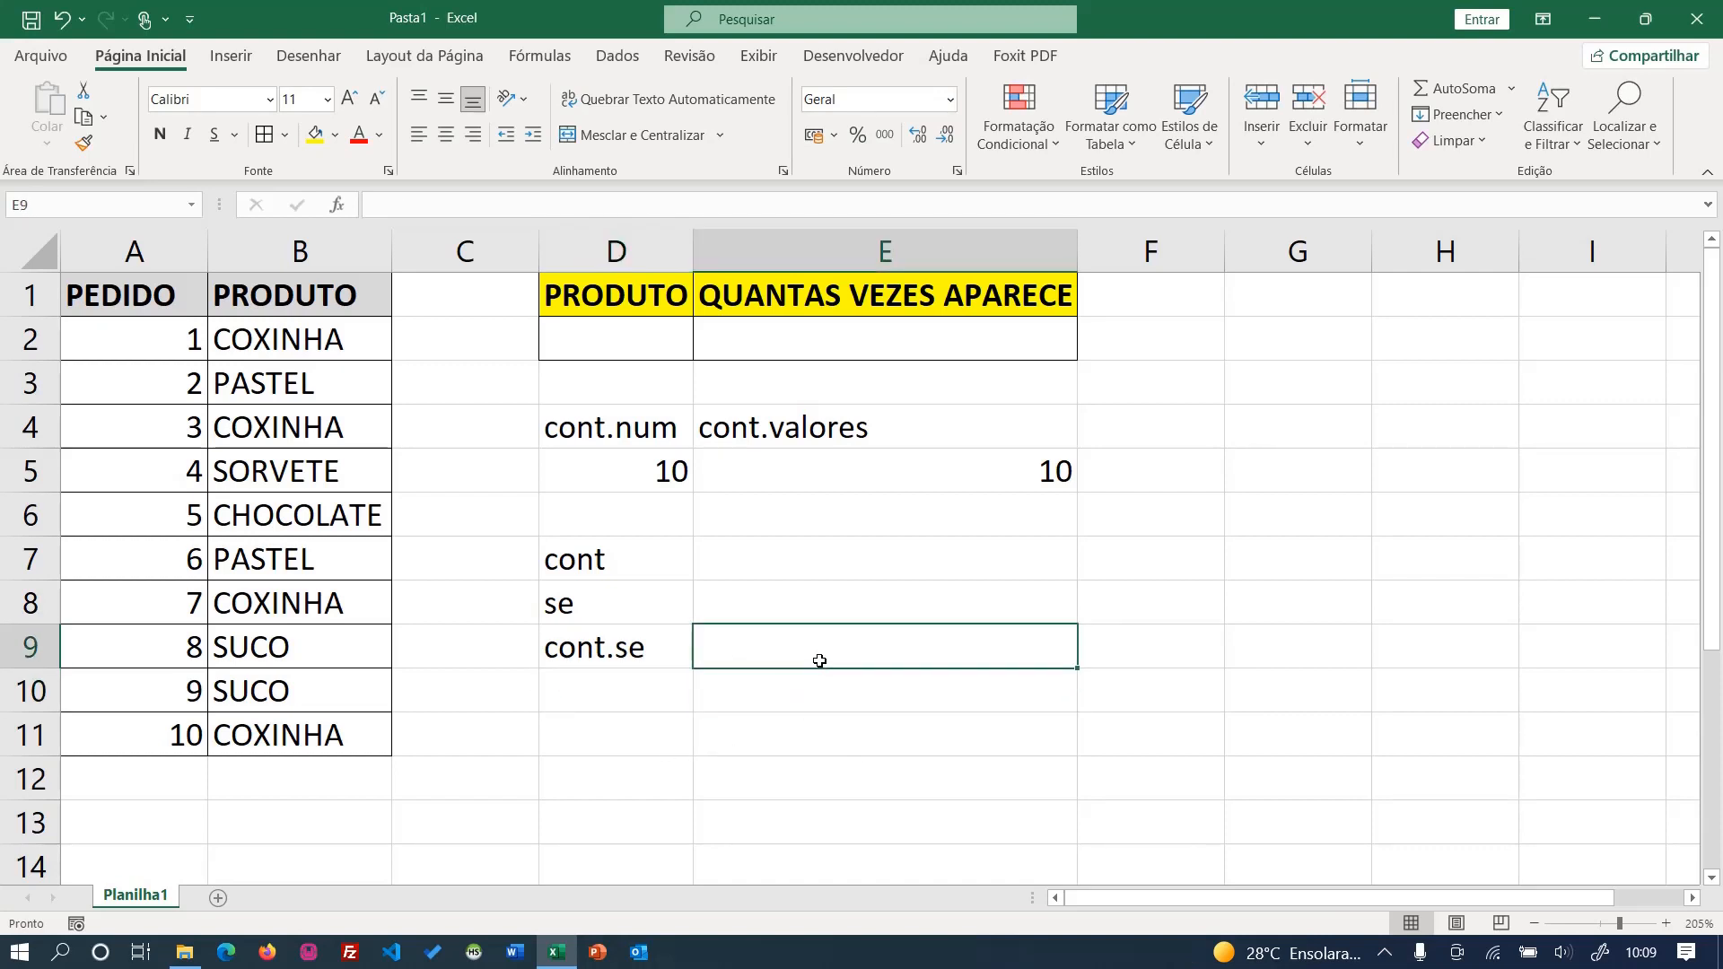
text(=cont.se)
key(Tab)
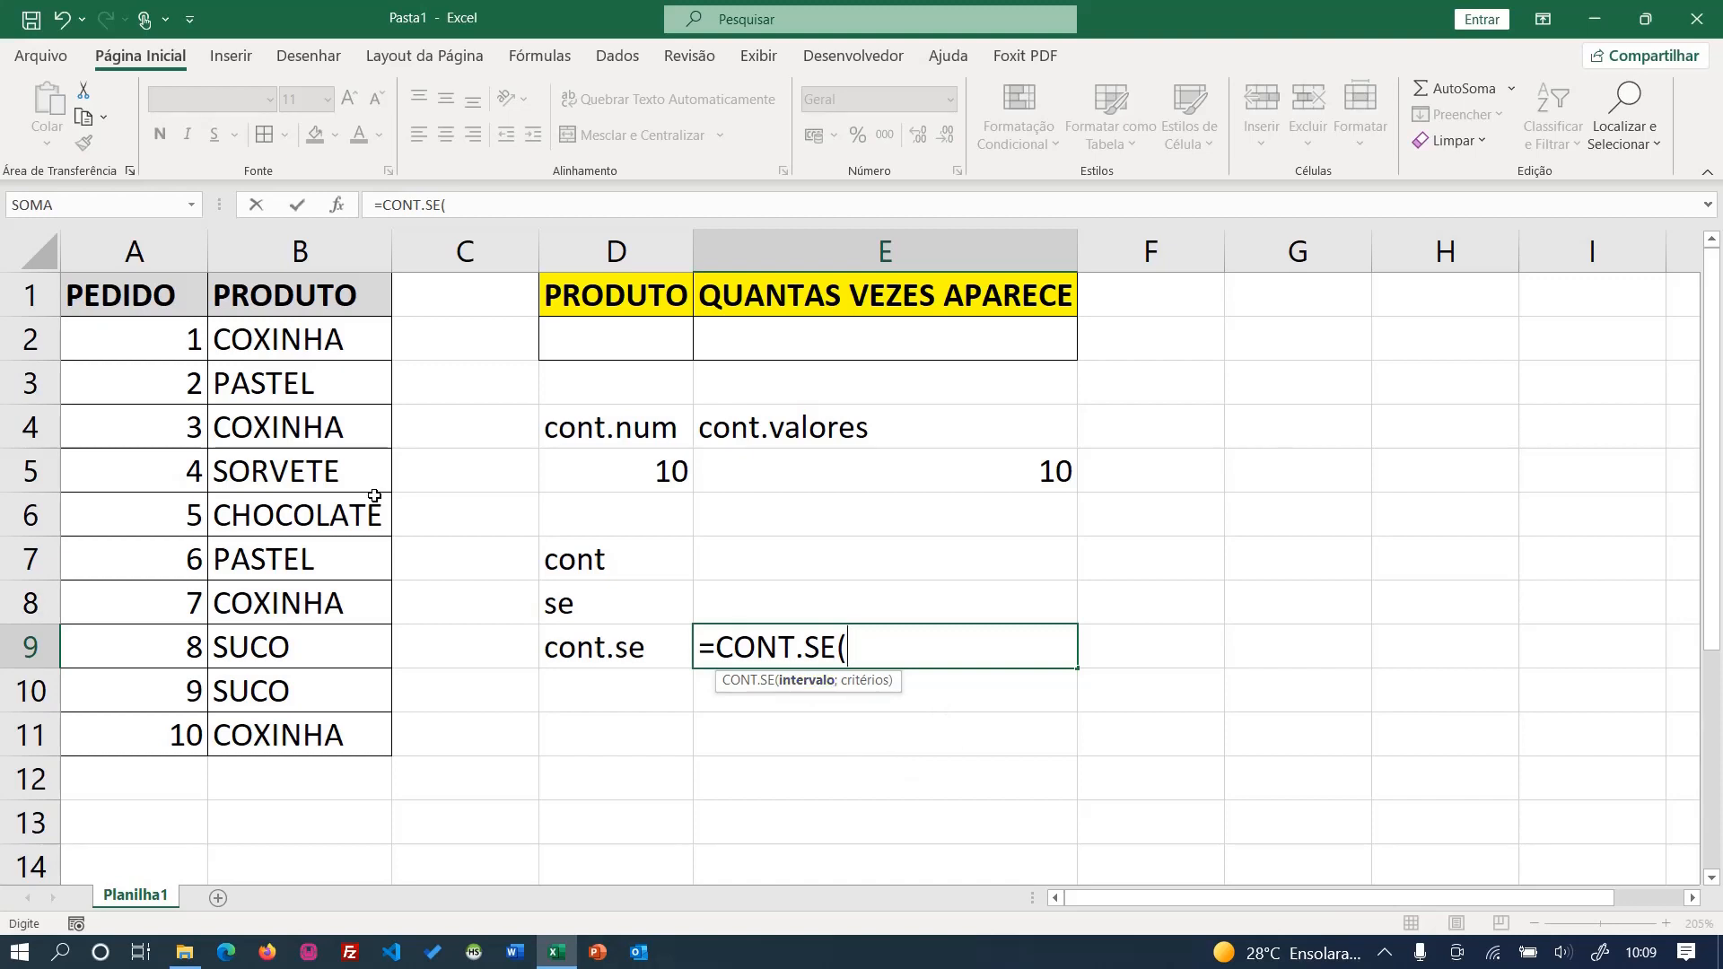
drag(332, 350, 325, 731)
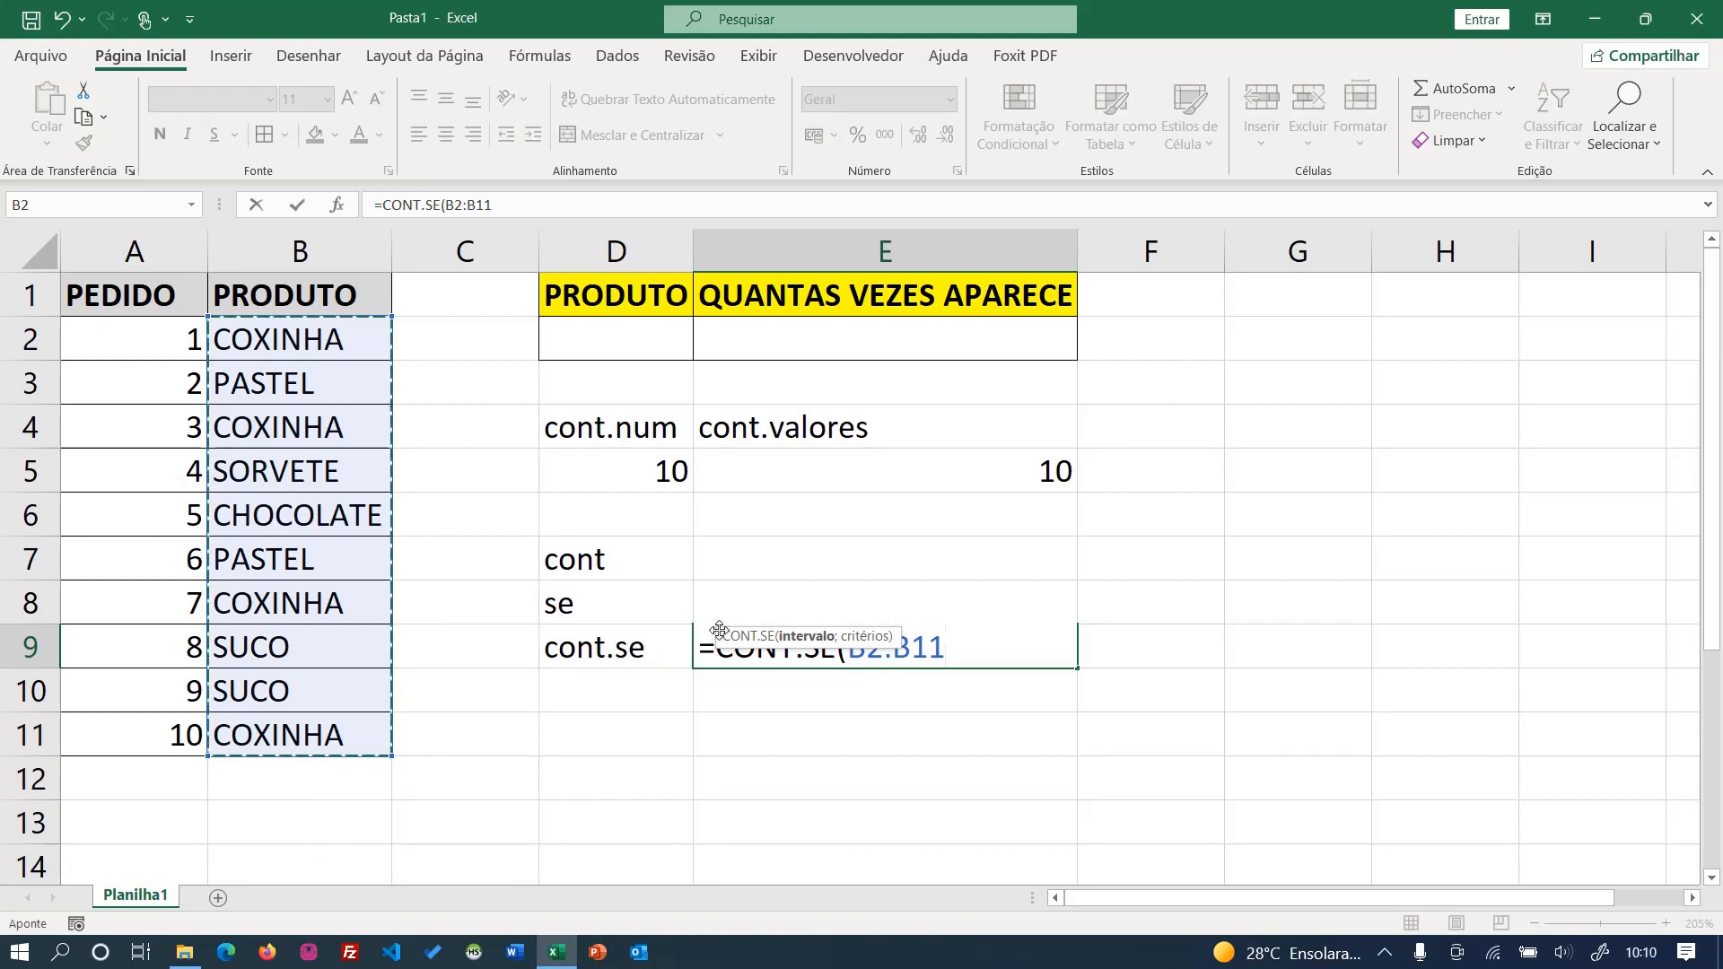
text(;)
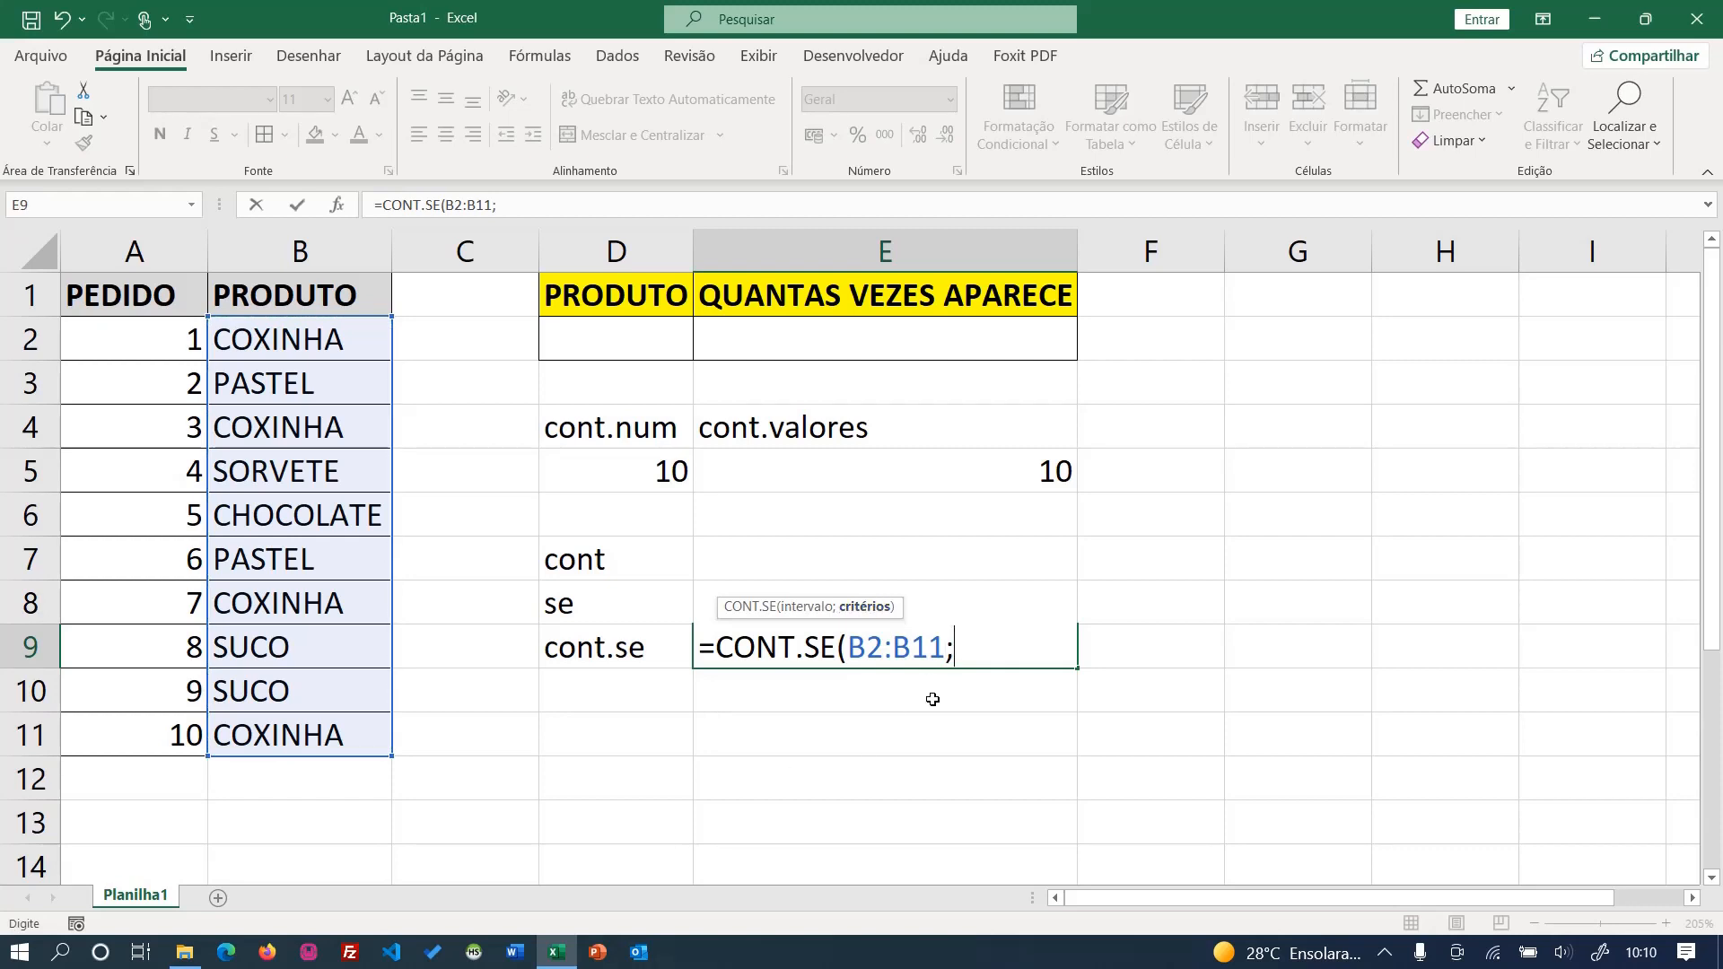
text("pastel")
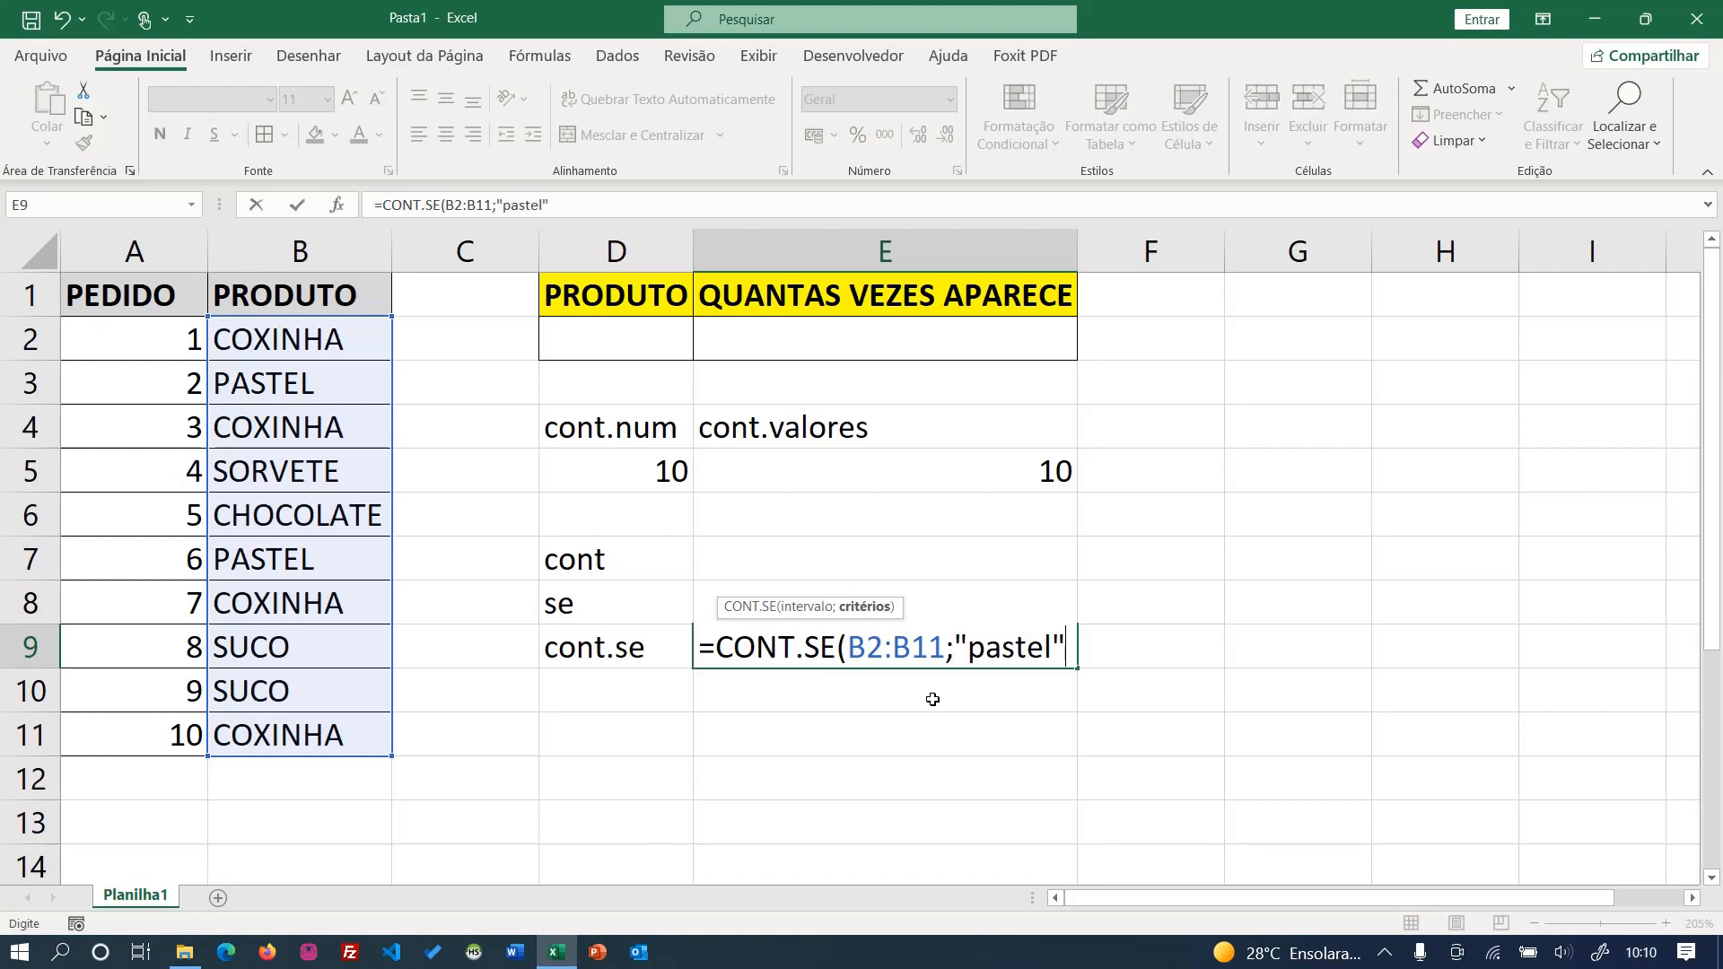
text())
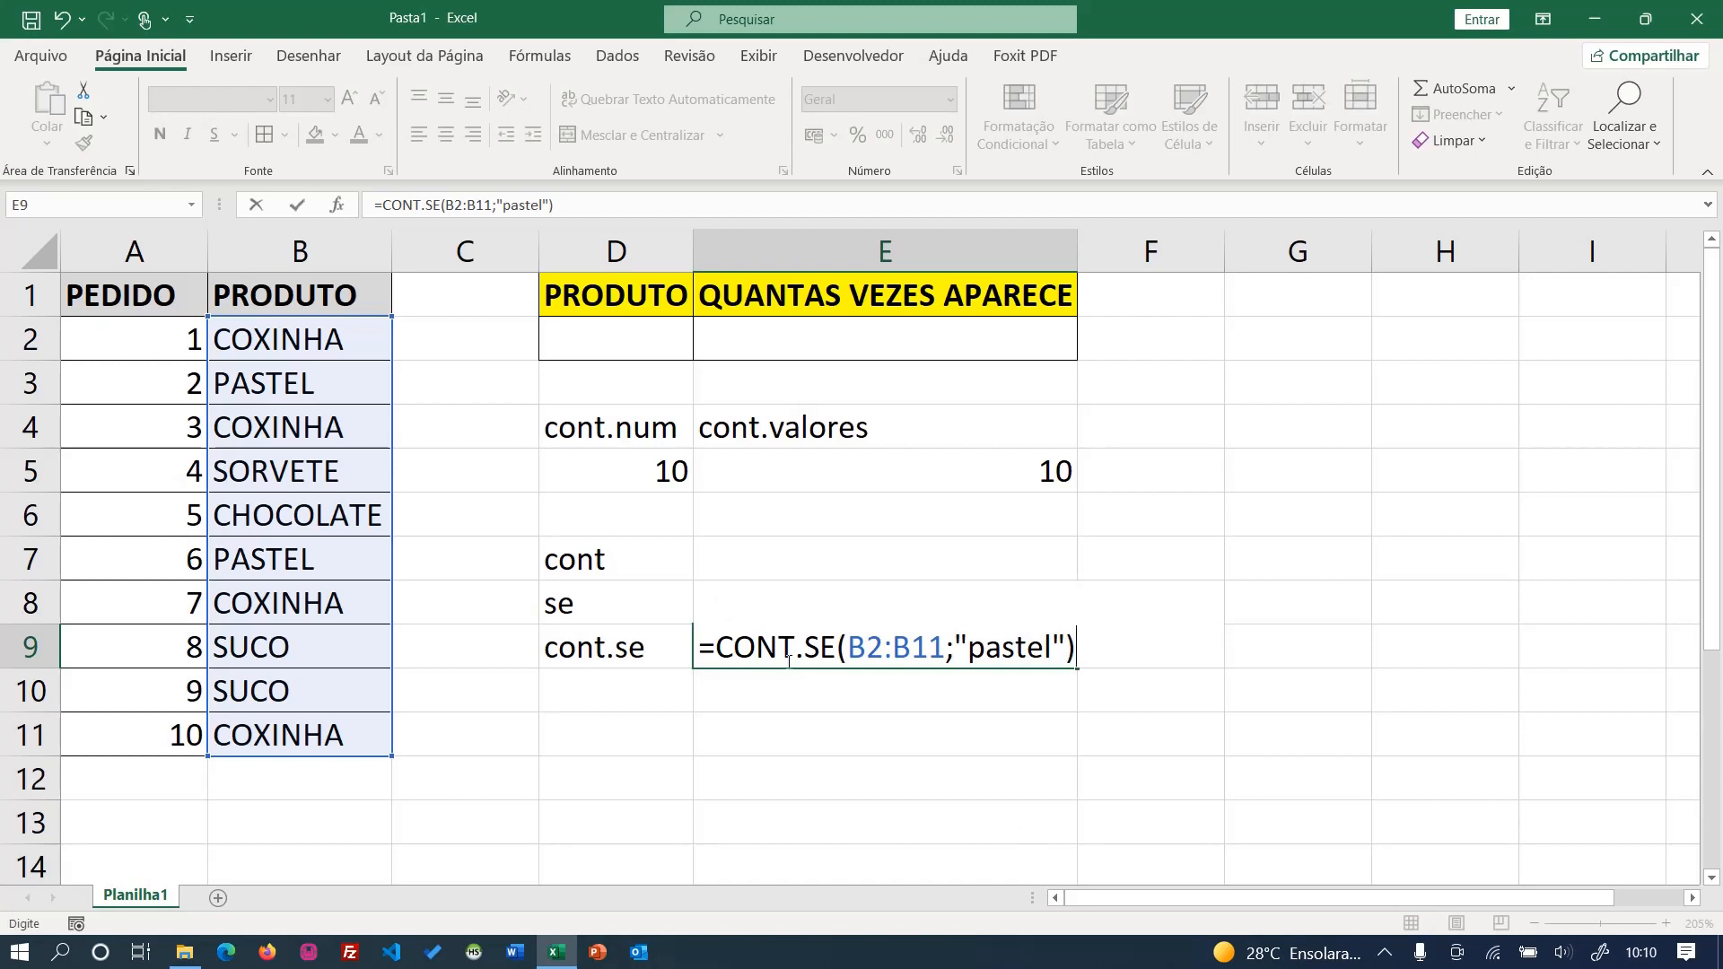
- Review the function name, range and criterion of the CONT.SE formula in E9, and commit the formula
drag(711, 648, 944, 645)
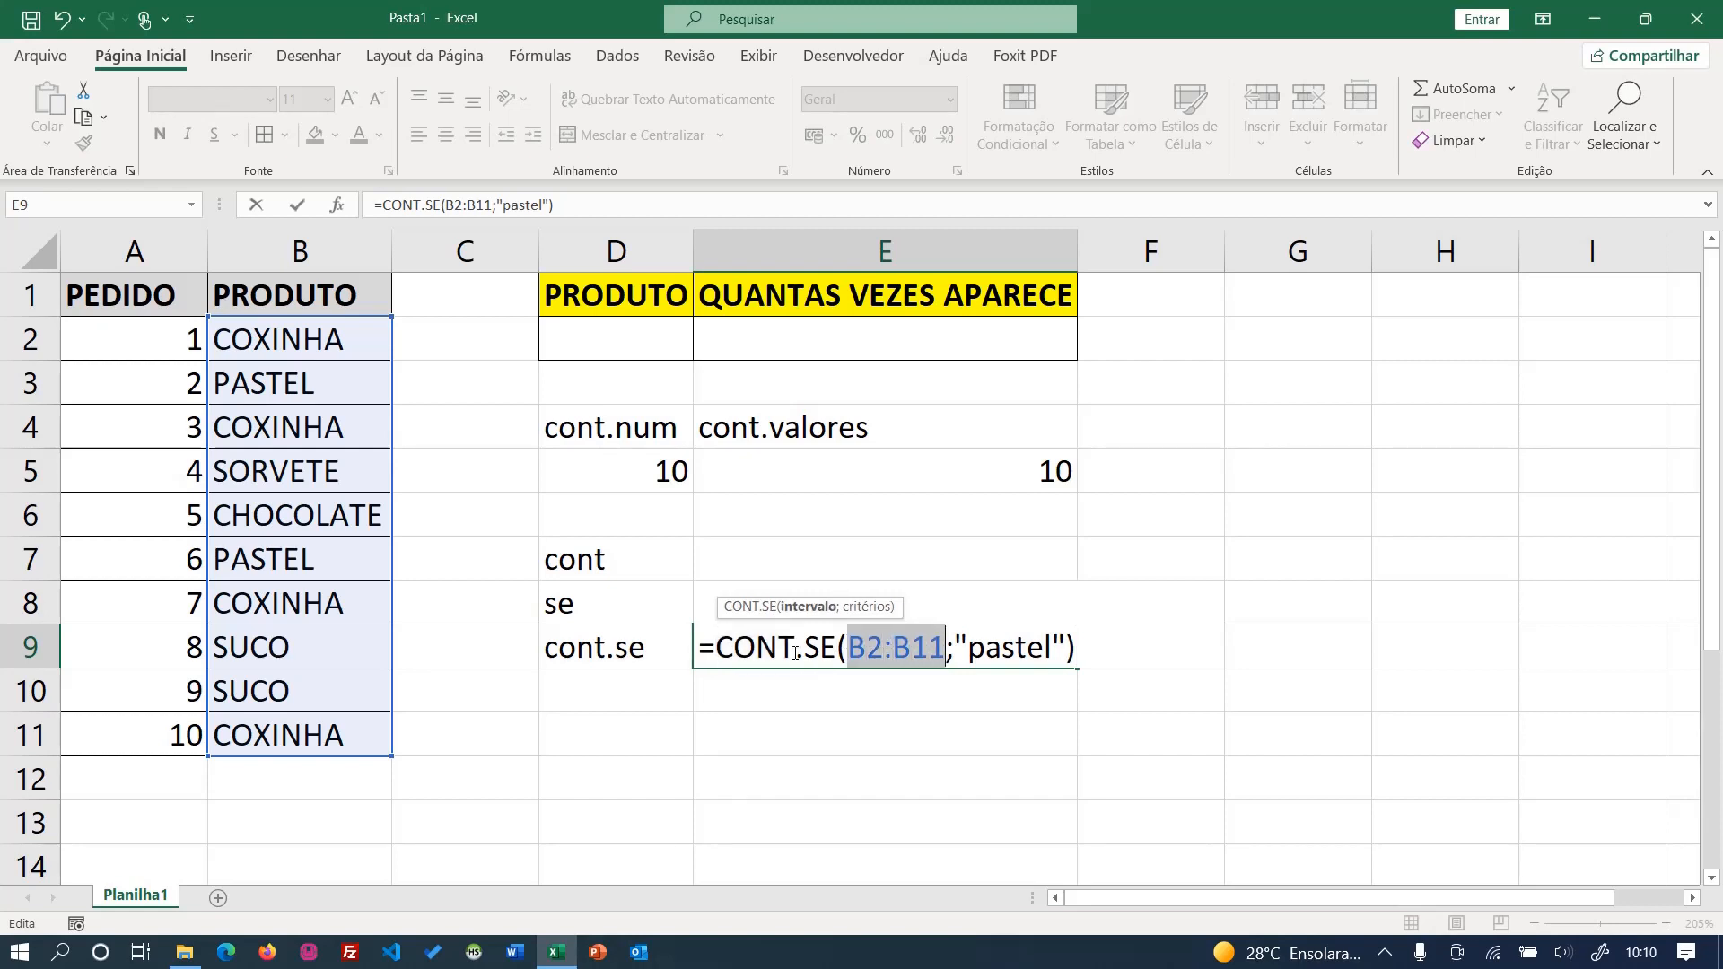
drag(804, 648, 840, 646)
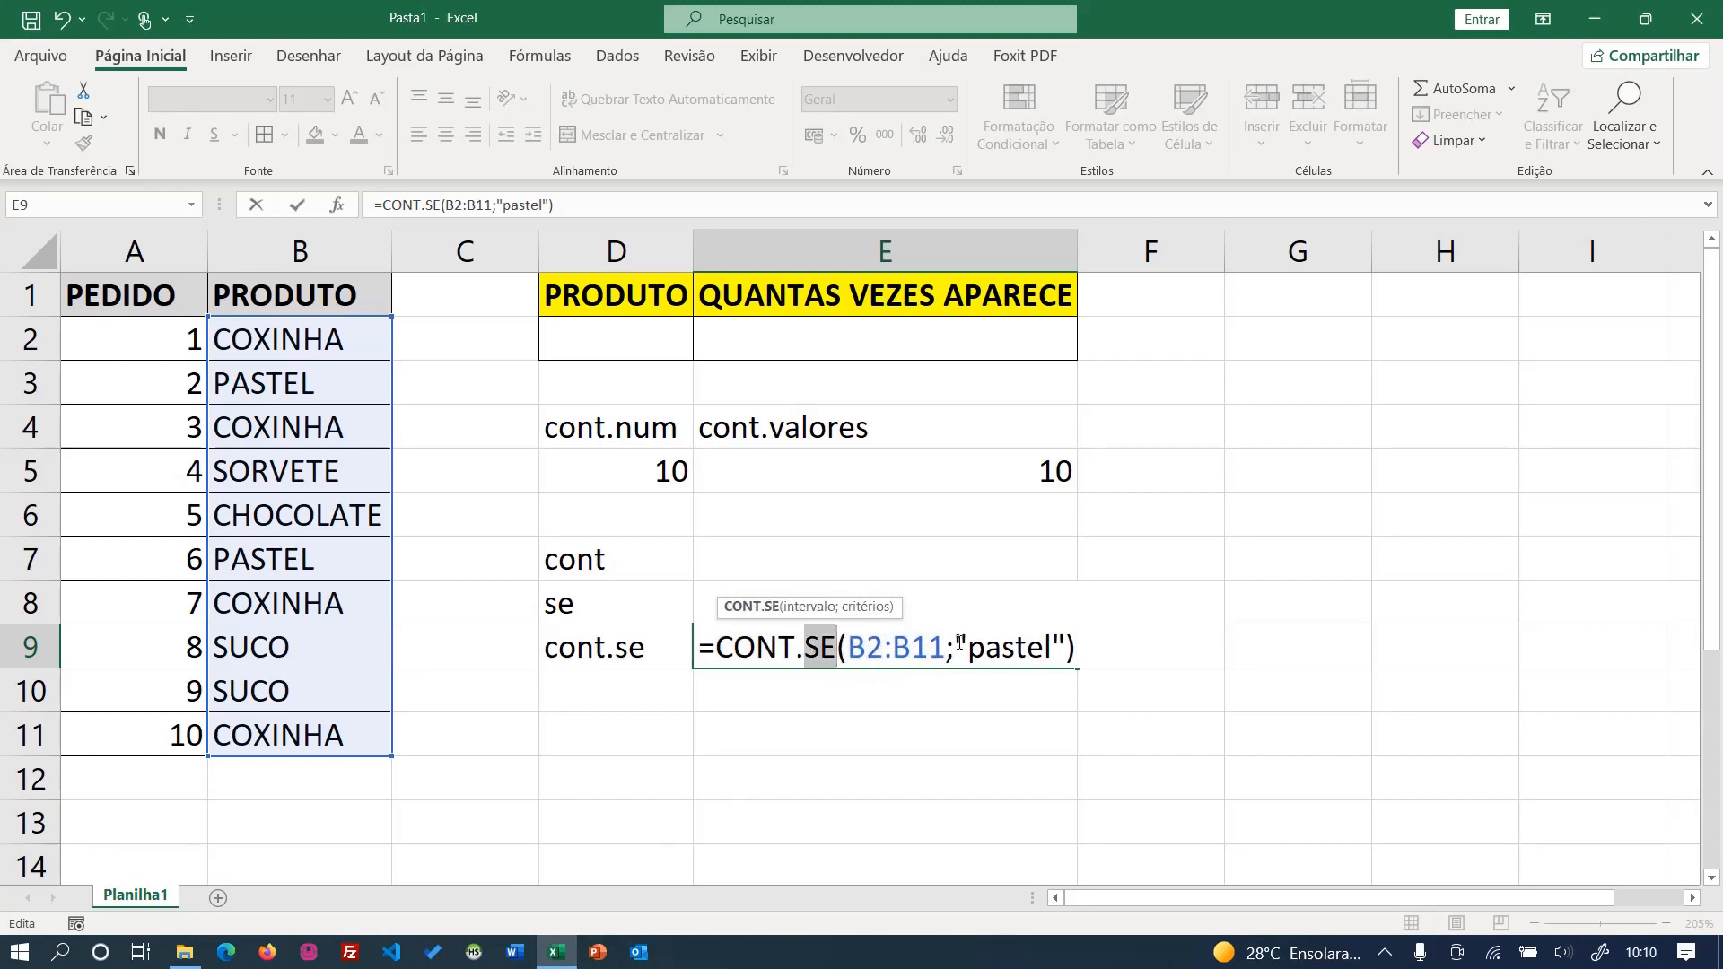
drag(954, 645, 1074, 642)
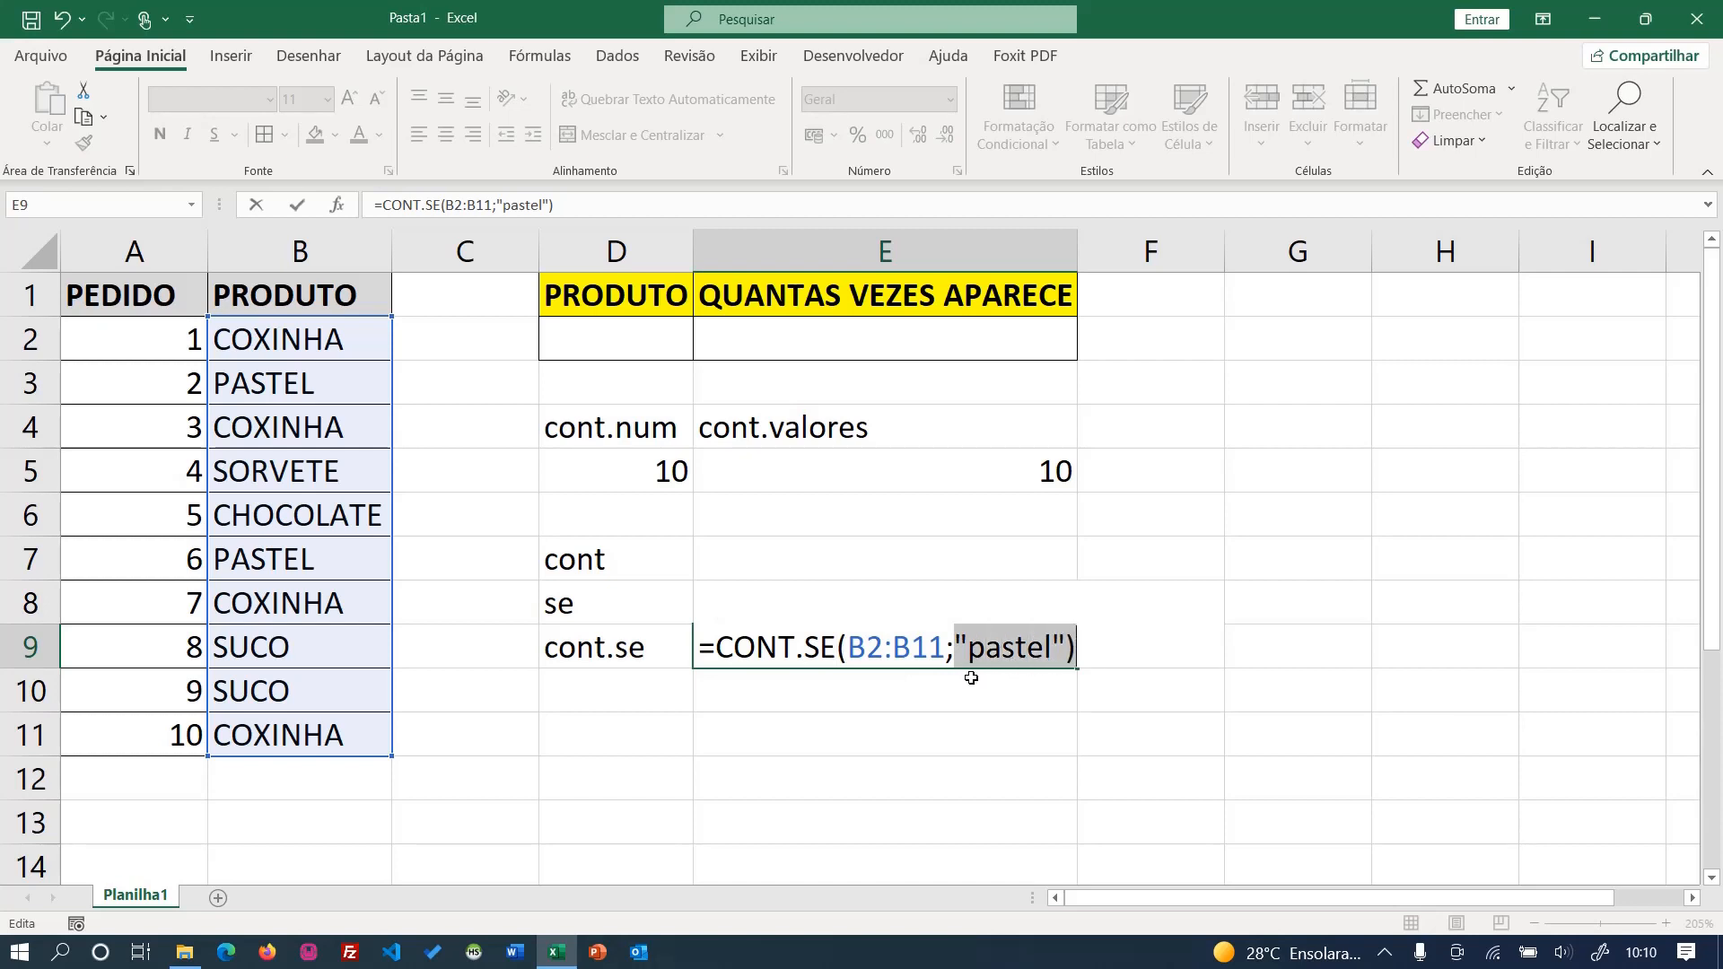
drag(715, 648, 943, 646)
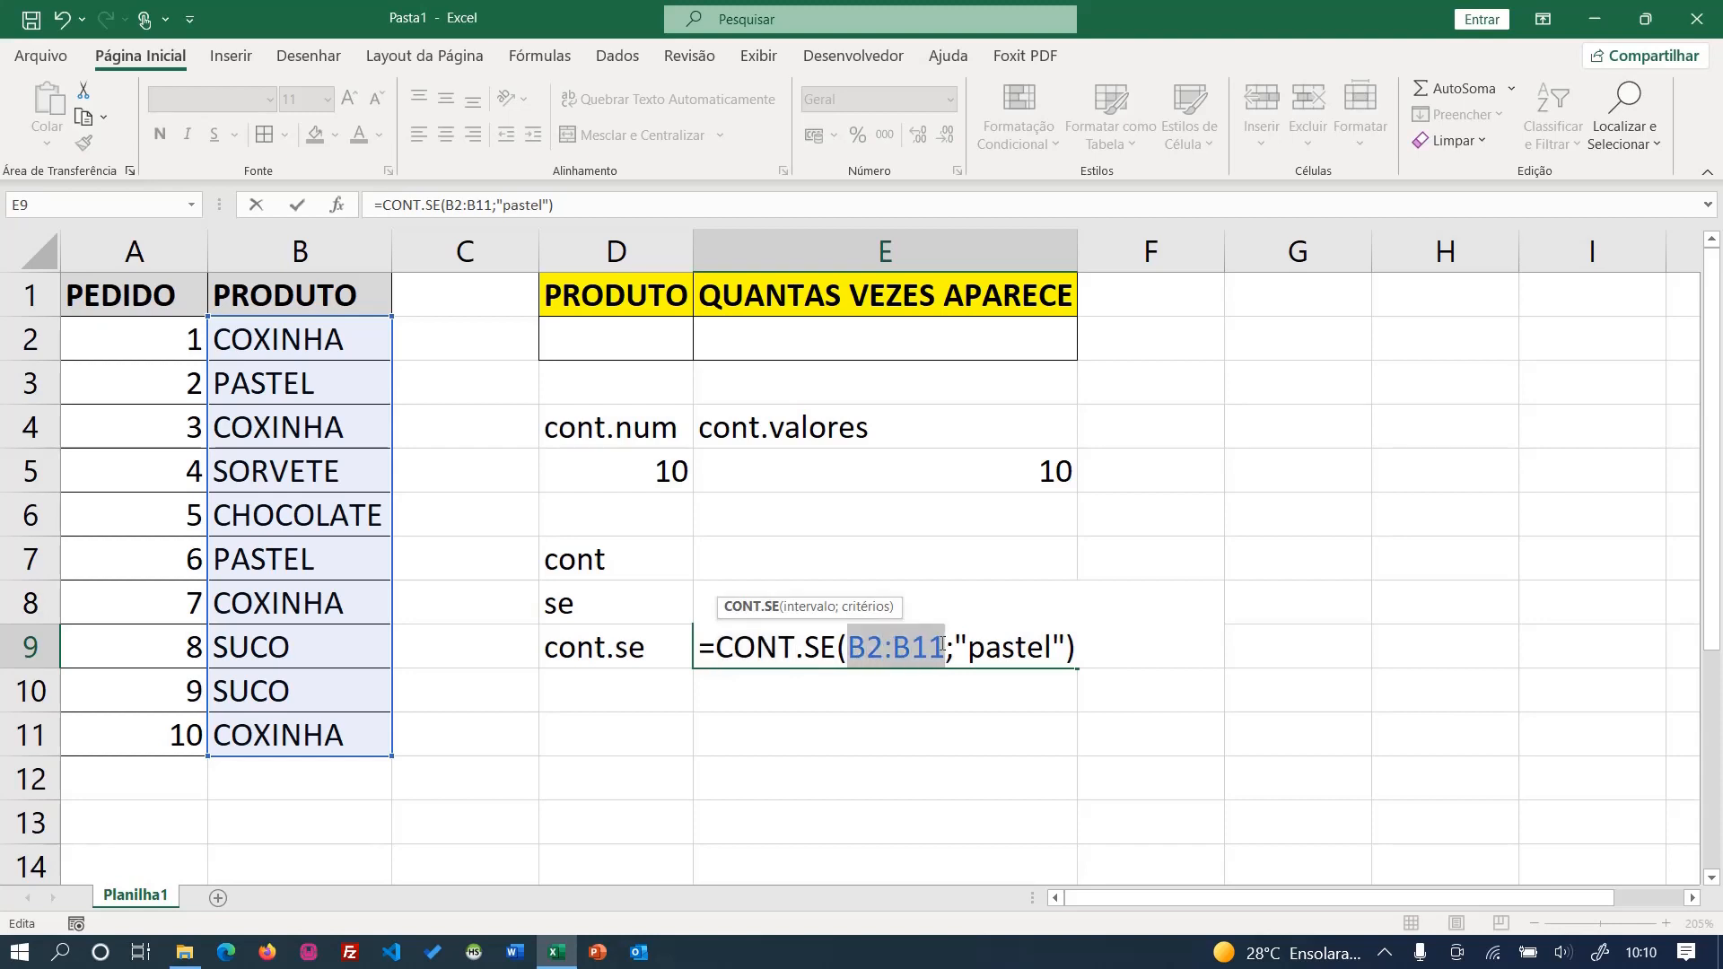
drag(803, 647, 835, 646)
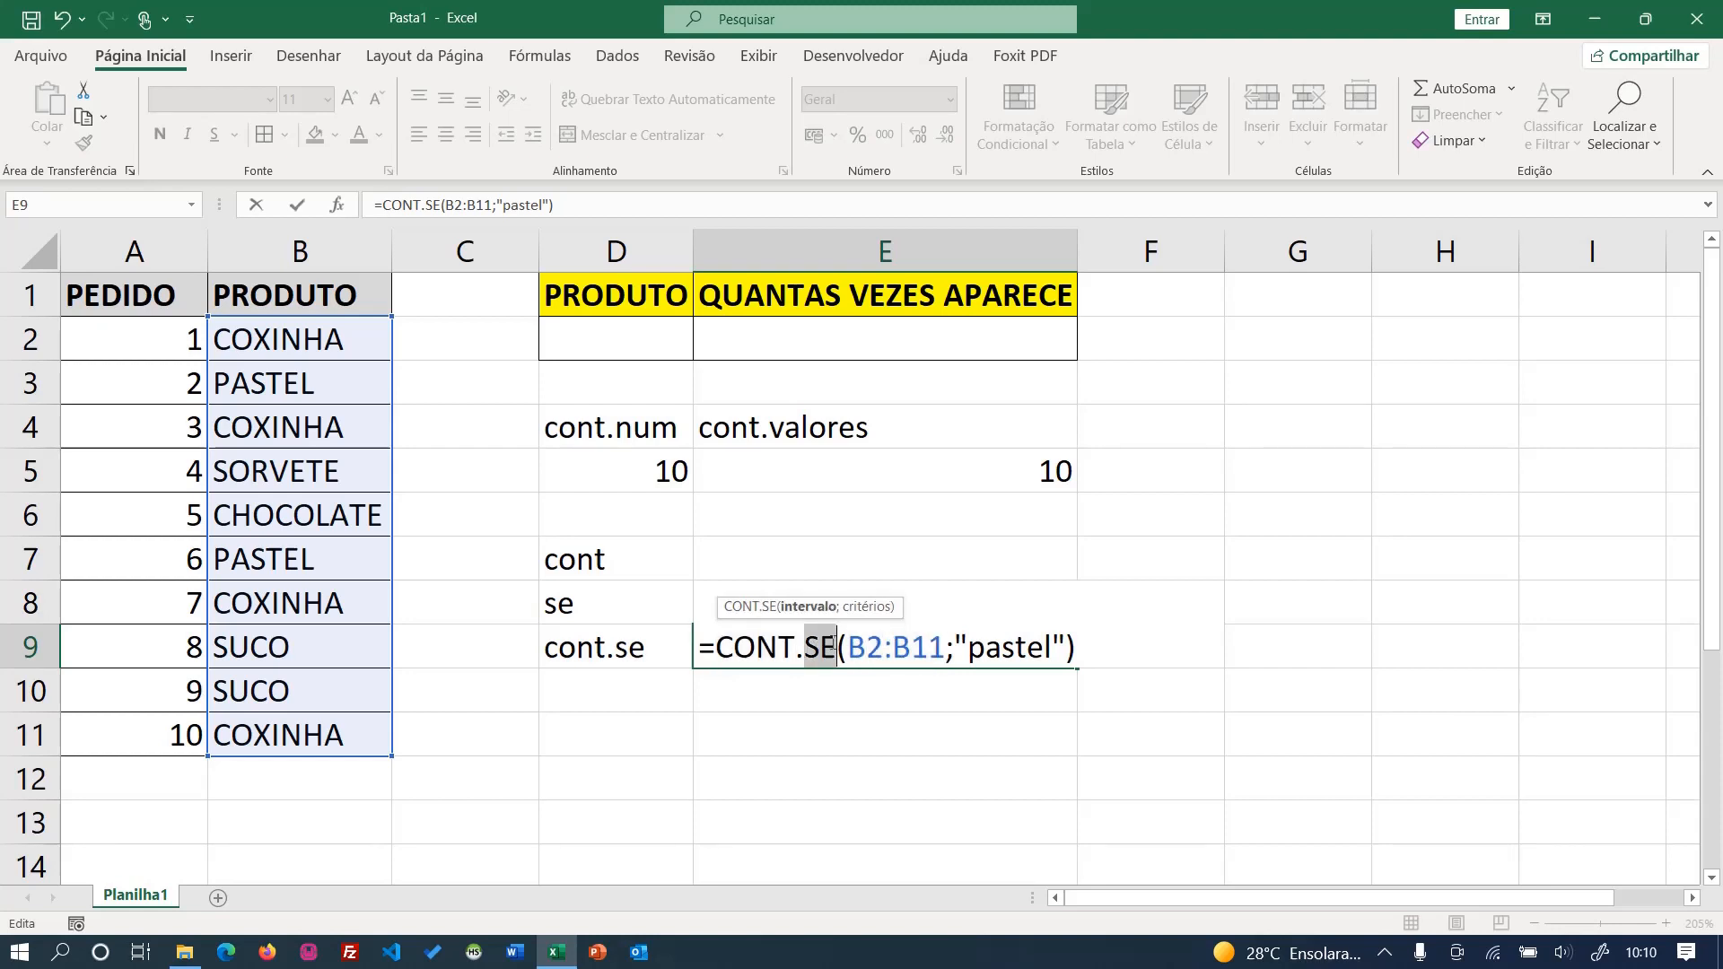
drag(966, 647, 1043, 647)
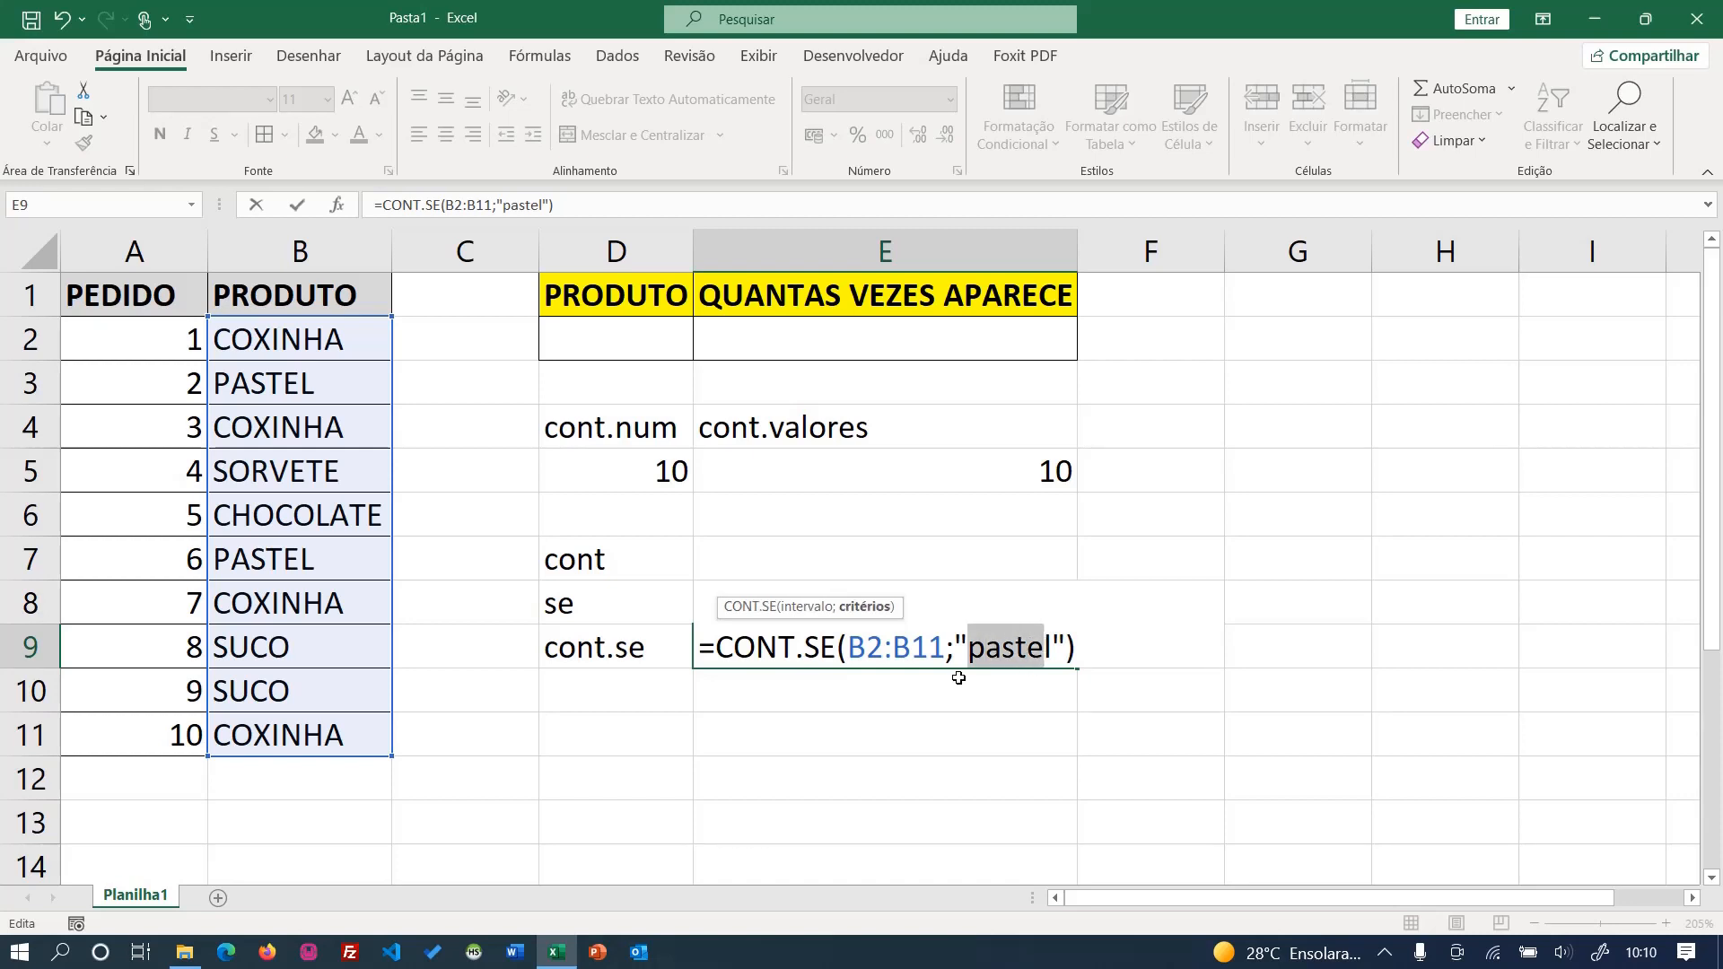
click(983, 646)
key(Return)
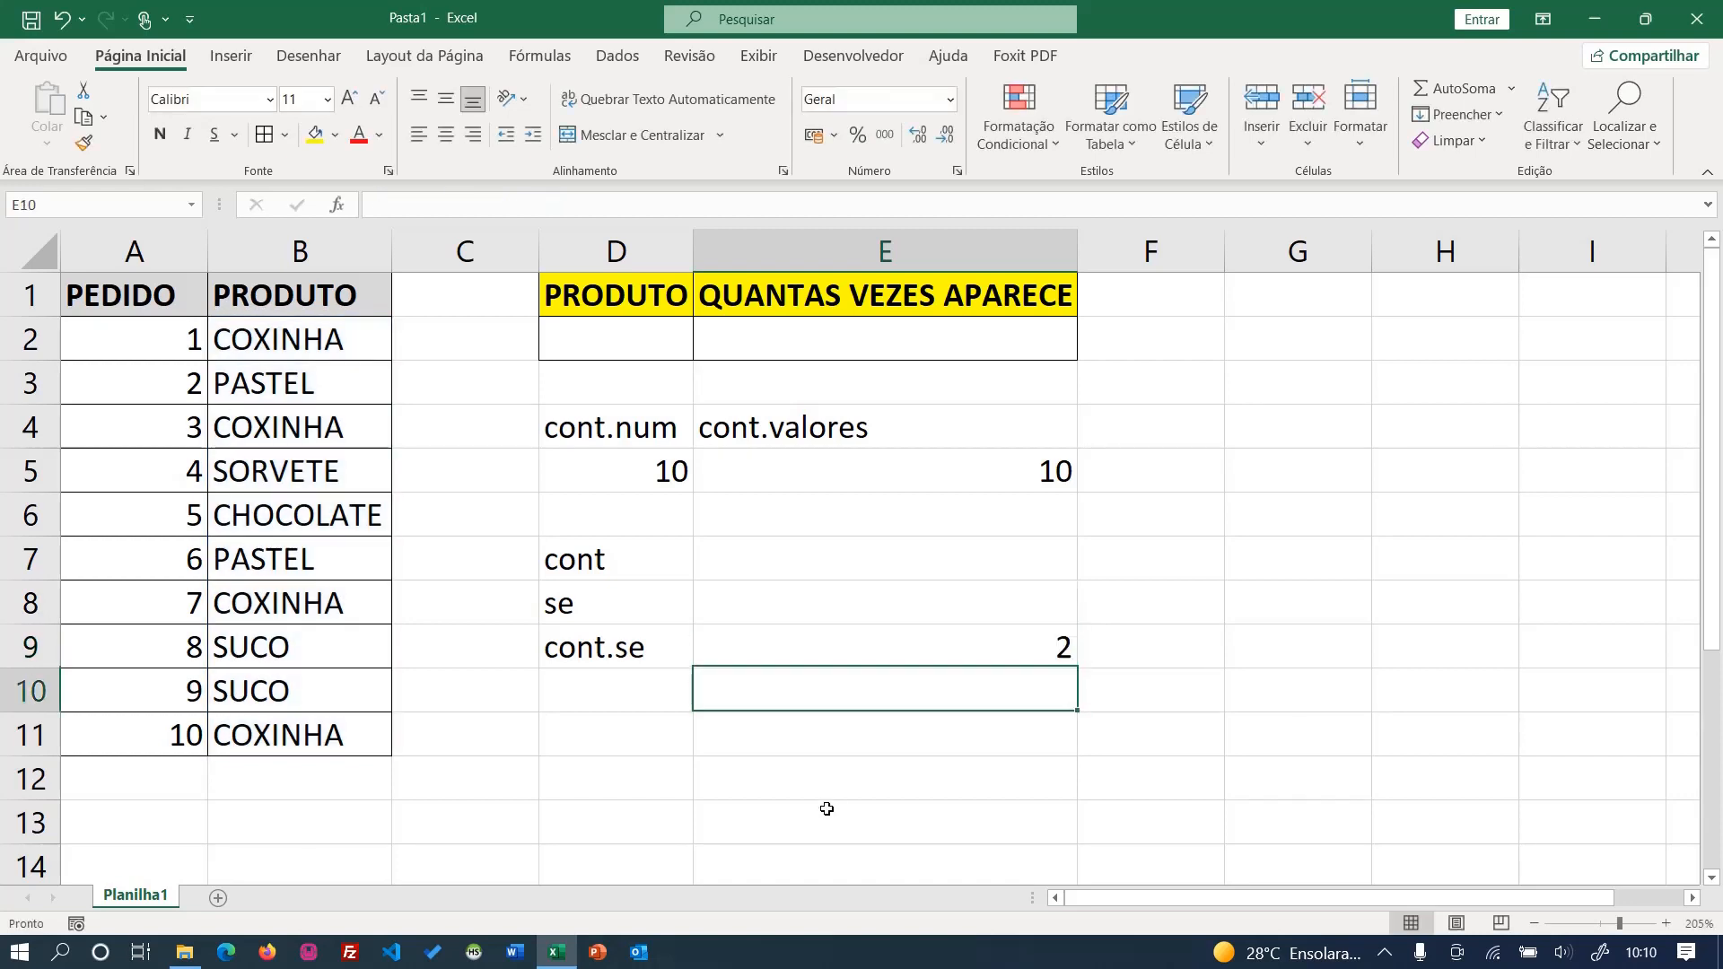
- Compare the E9 count with the PASTEL entries in column B, and change the formula's criterion to "coxinha"
click(858, 648)
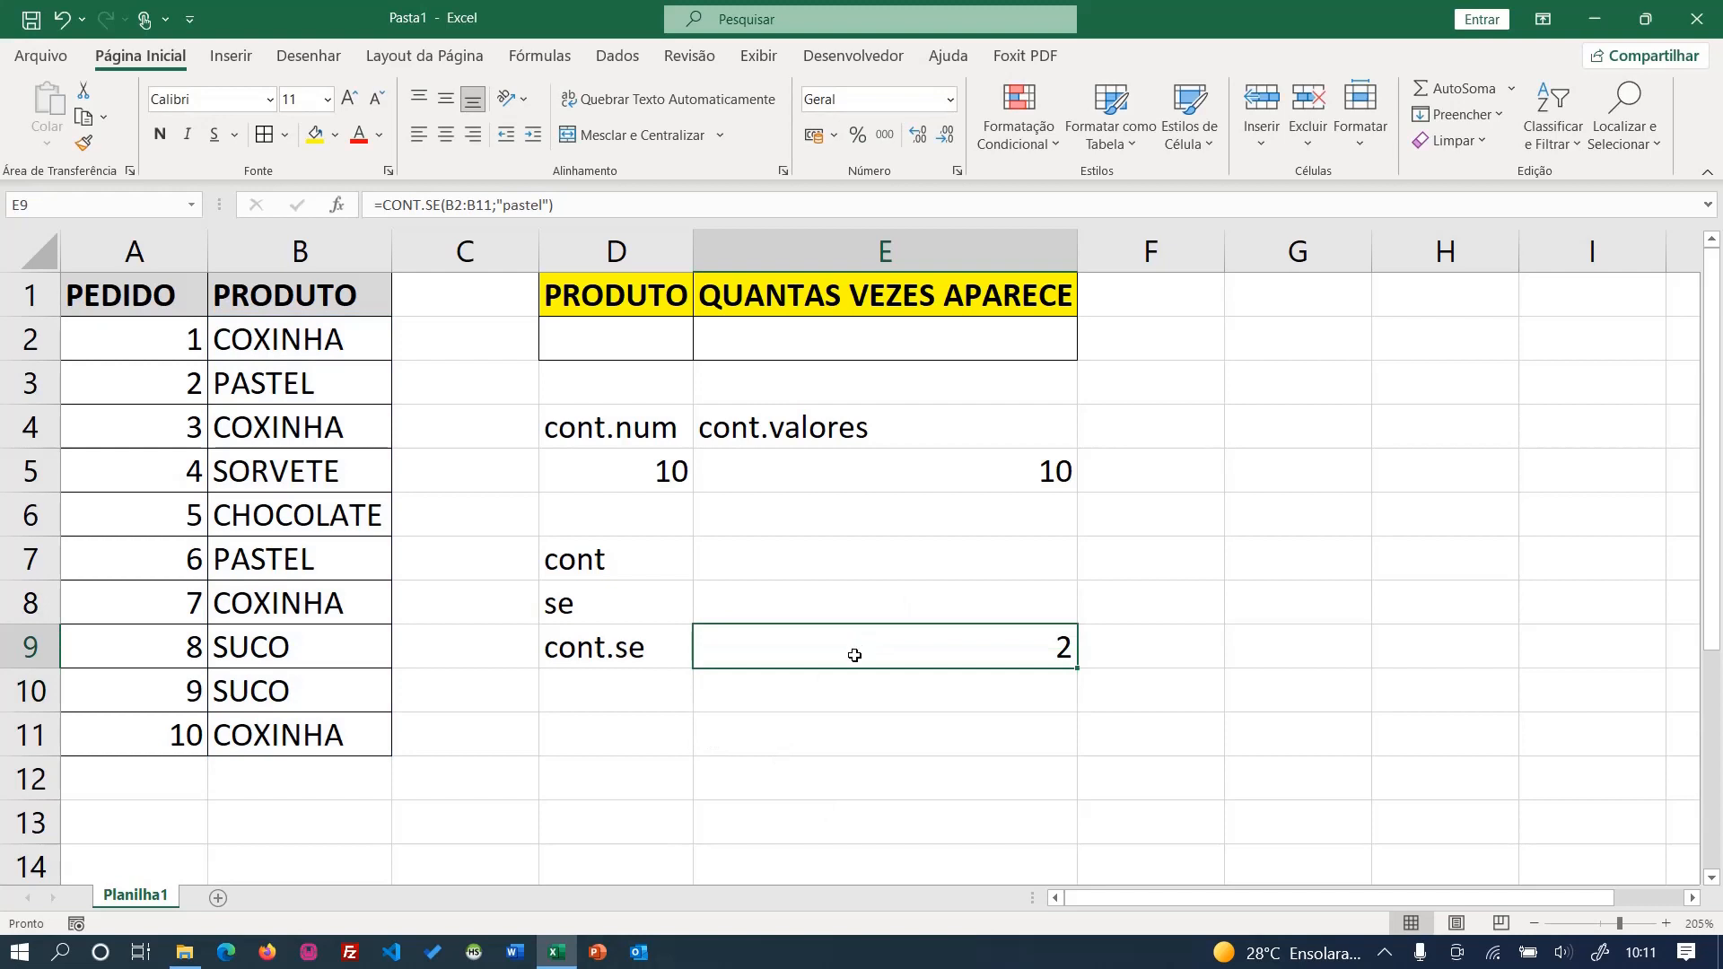
click(326, 386)
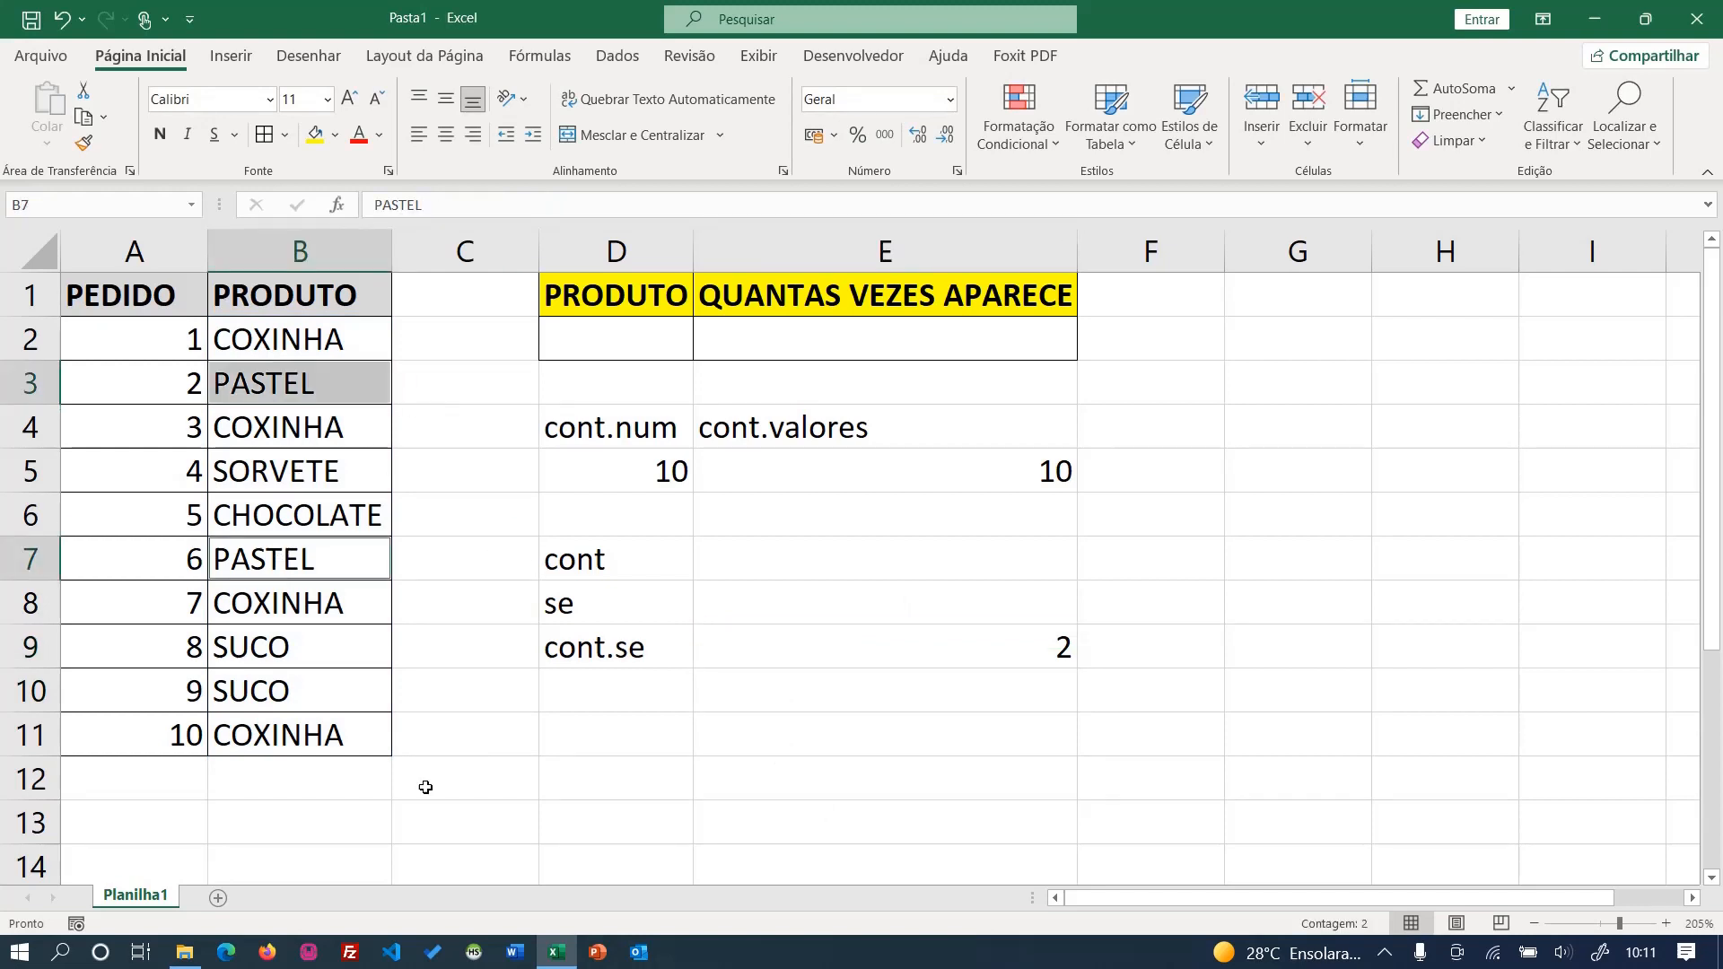
click(911, 646)
double_click(911, 646)
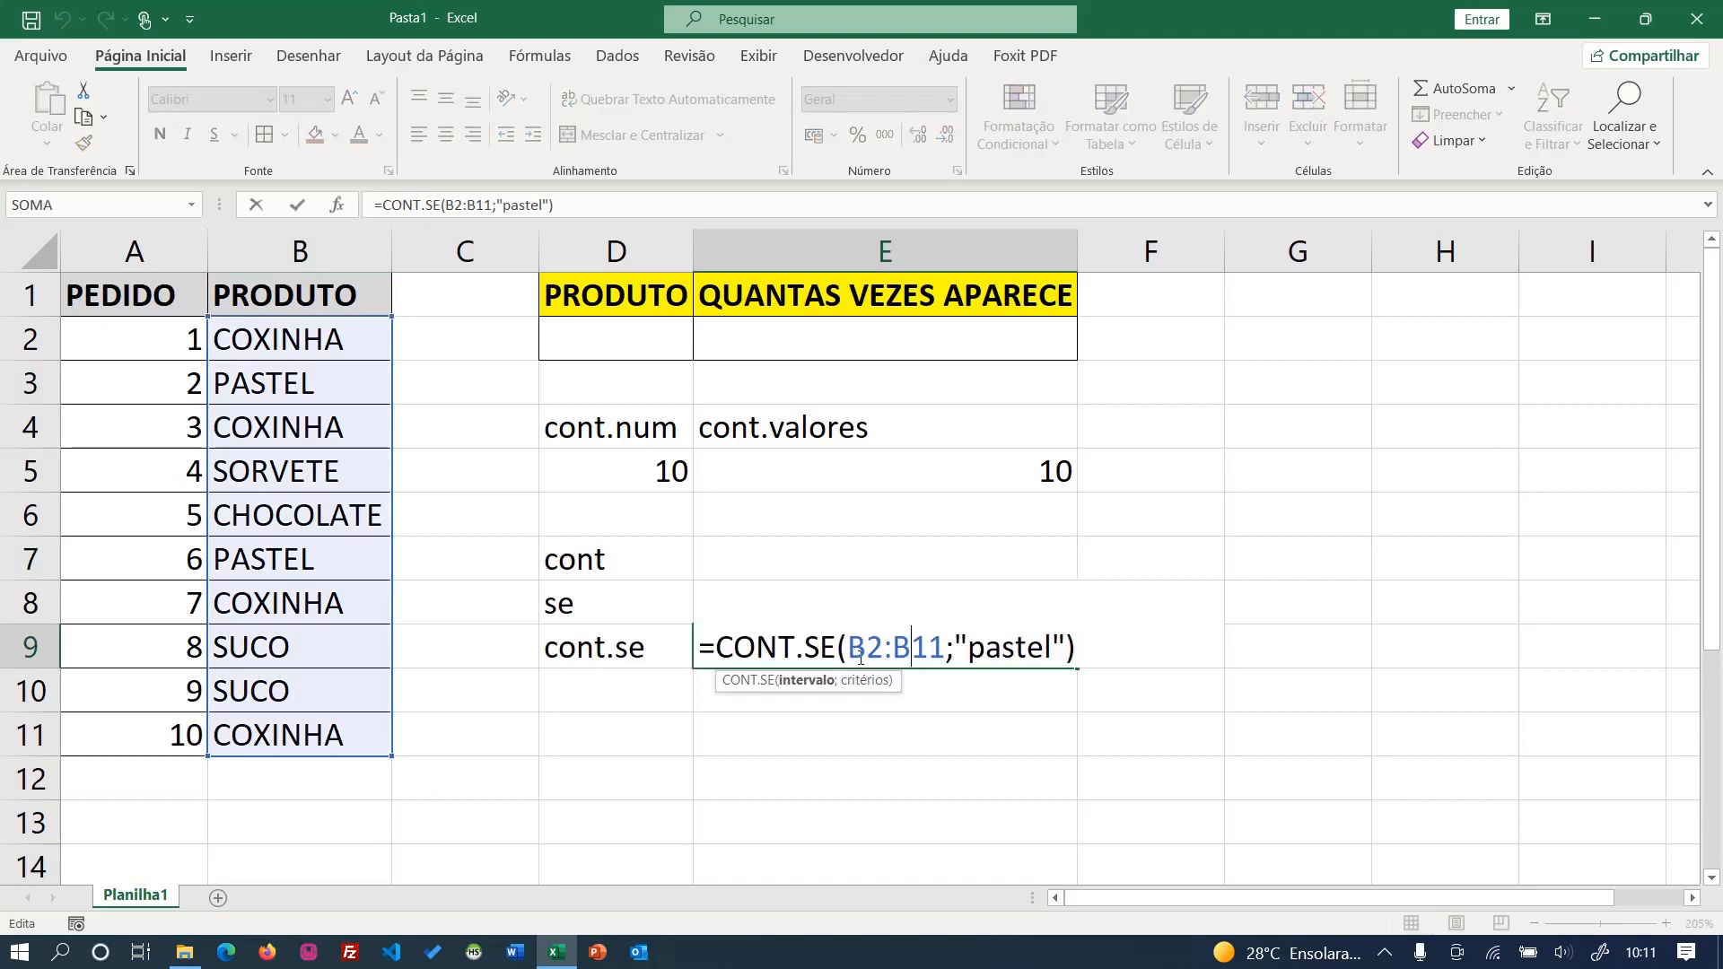
drag(968, 648, 1045, 679)
text(coxinha)
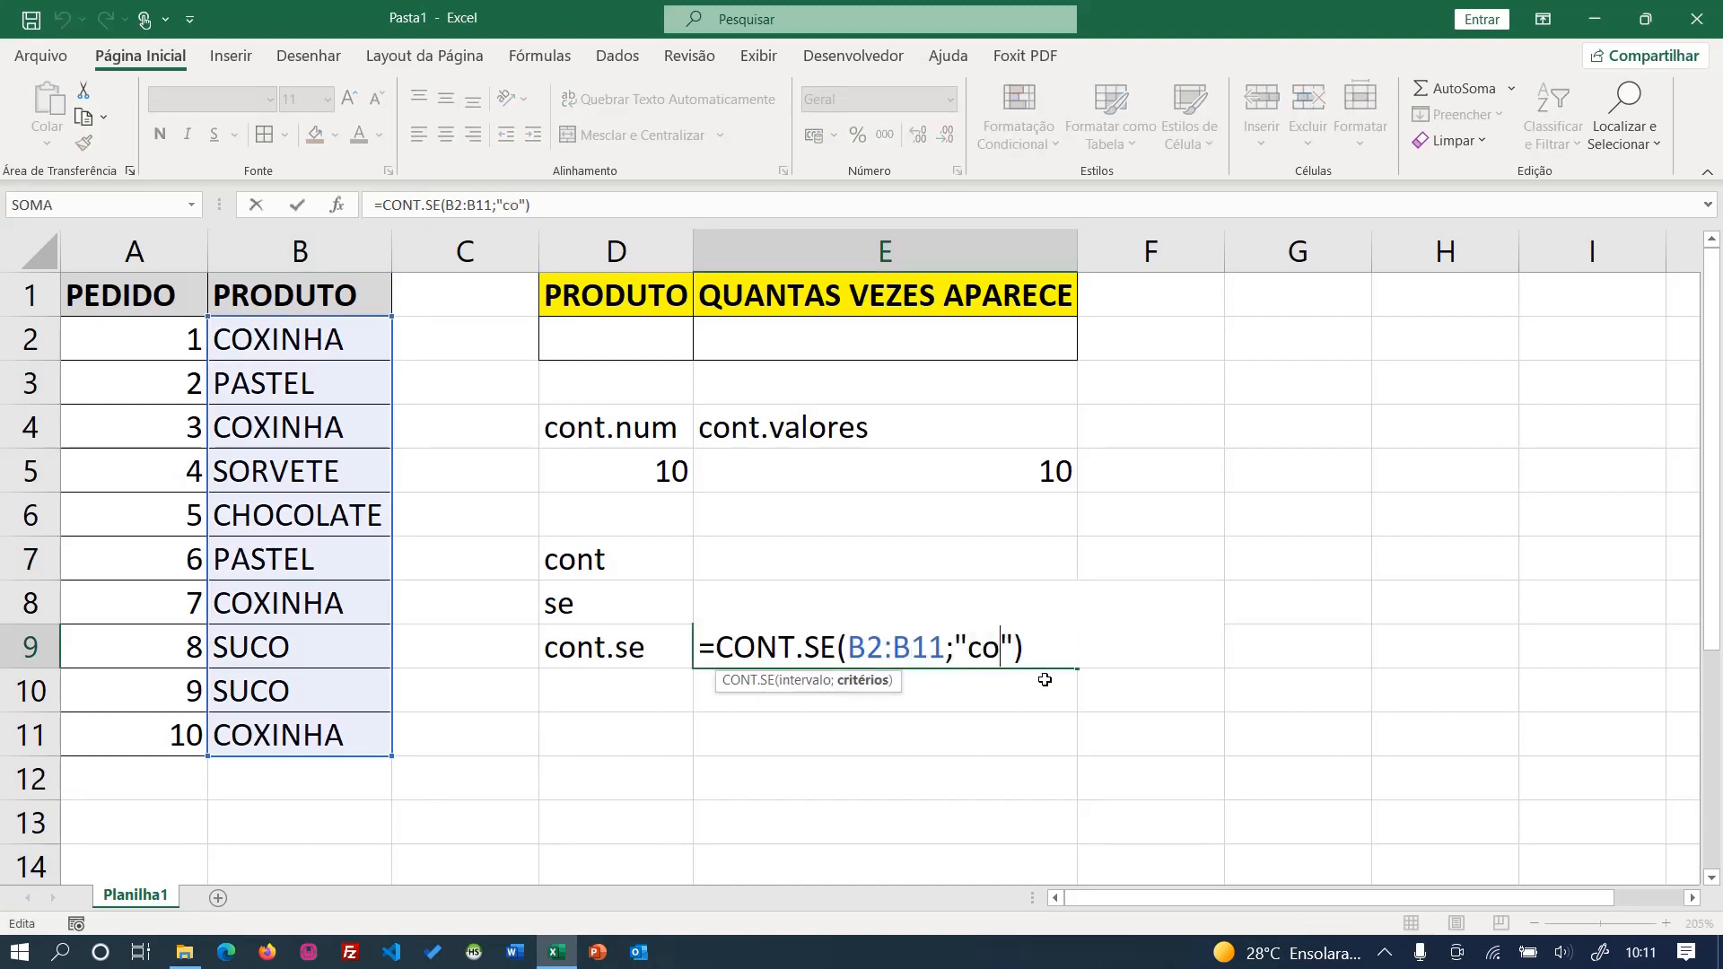
key(Return)
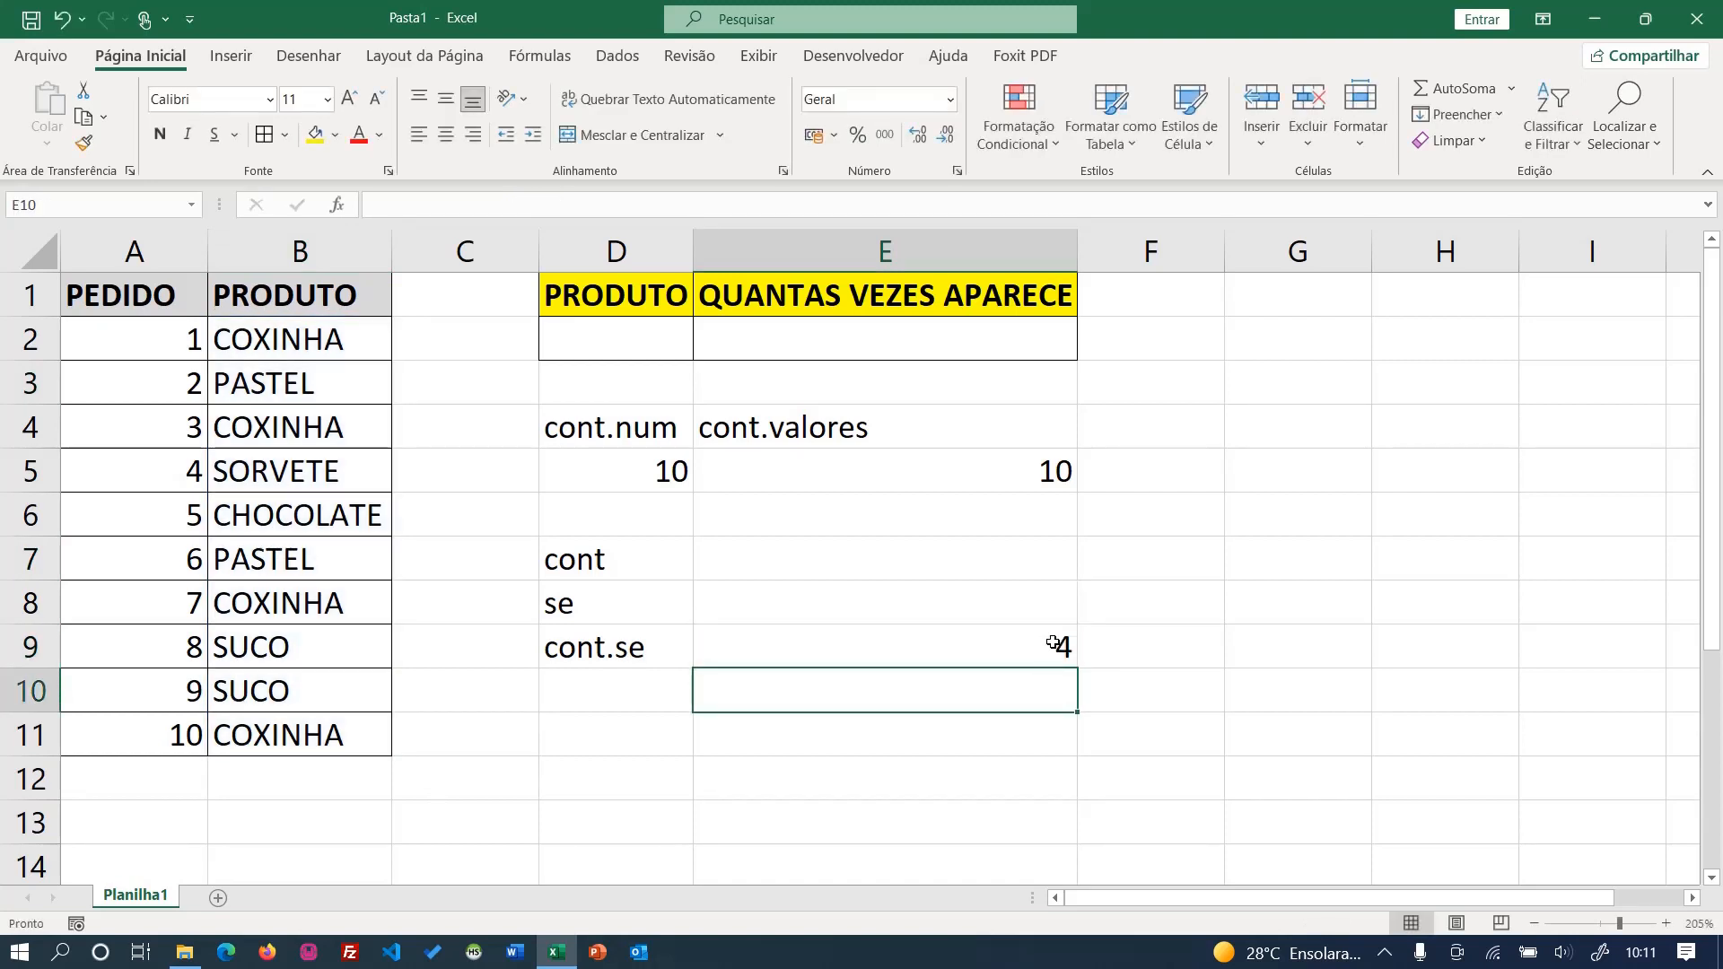
- Inspect the text criterion written inside the CONT.SE formula in E9
click(1051, 646)
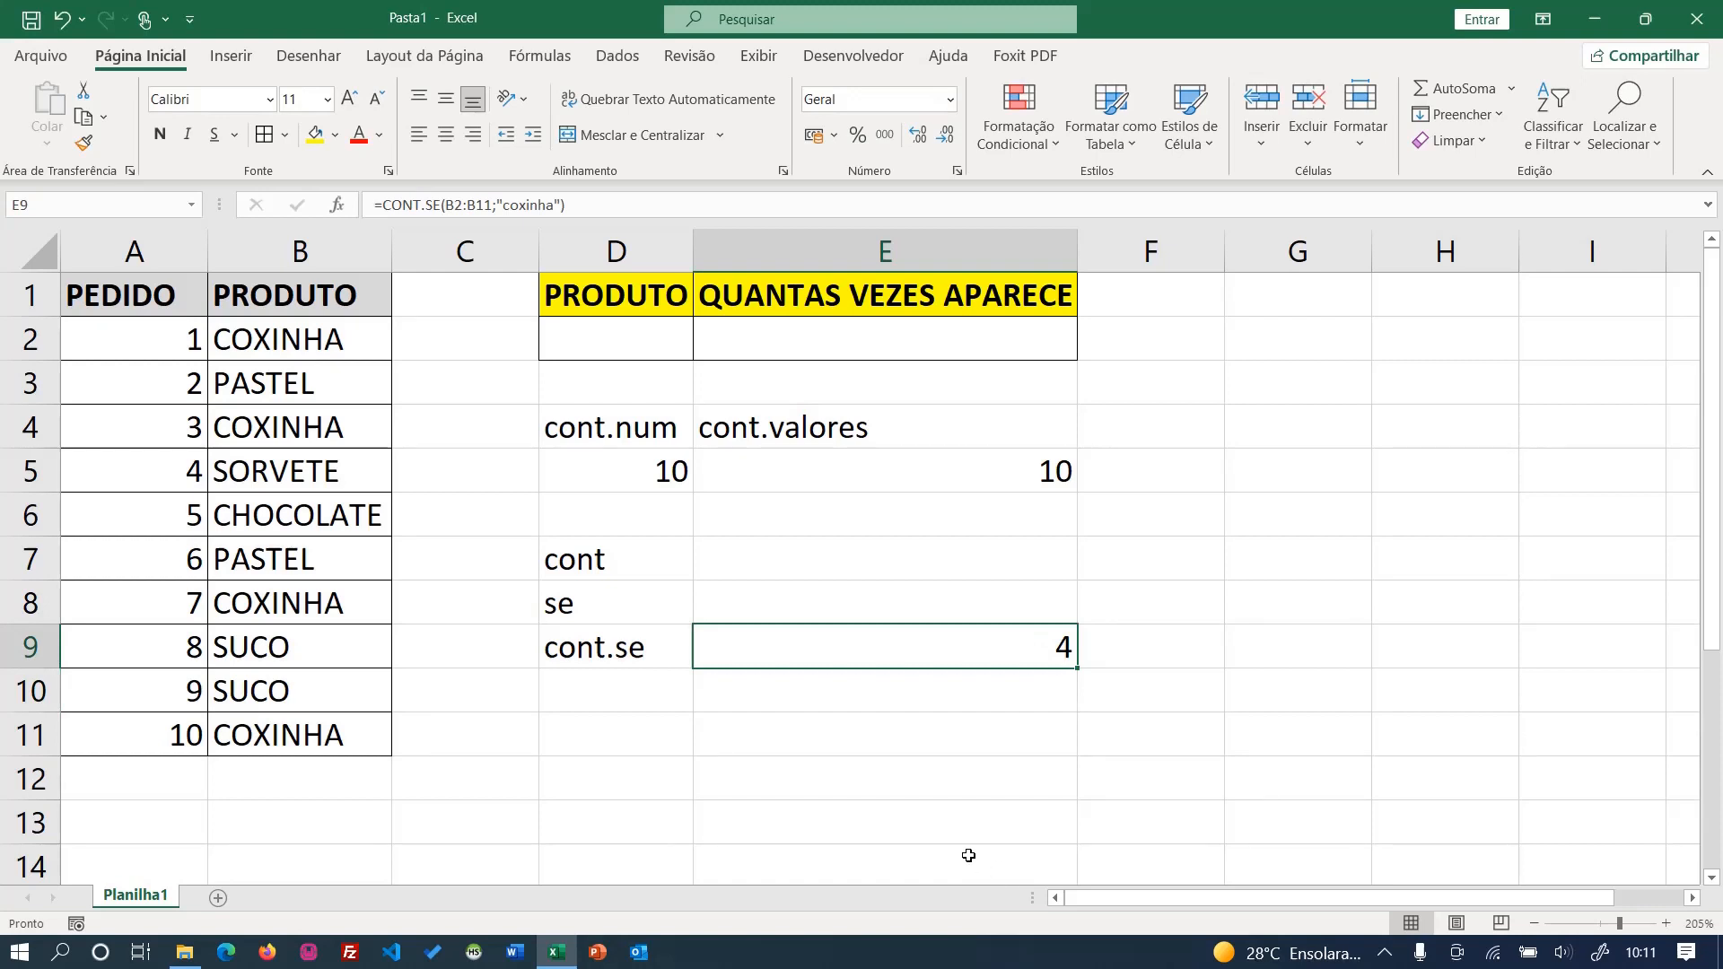
double_click(905, 646)
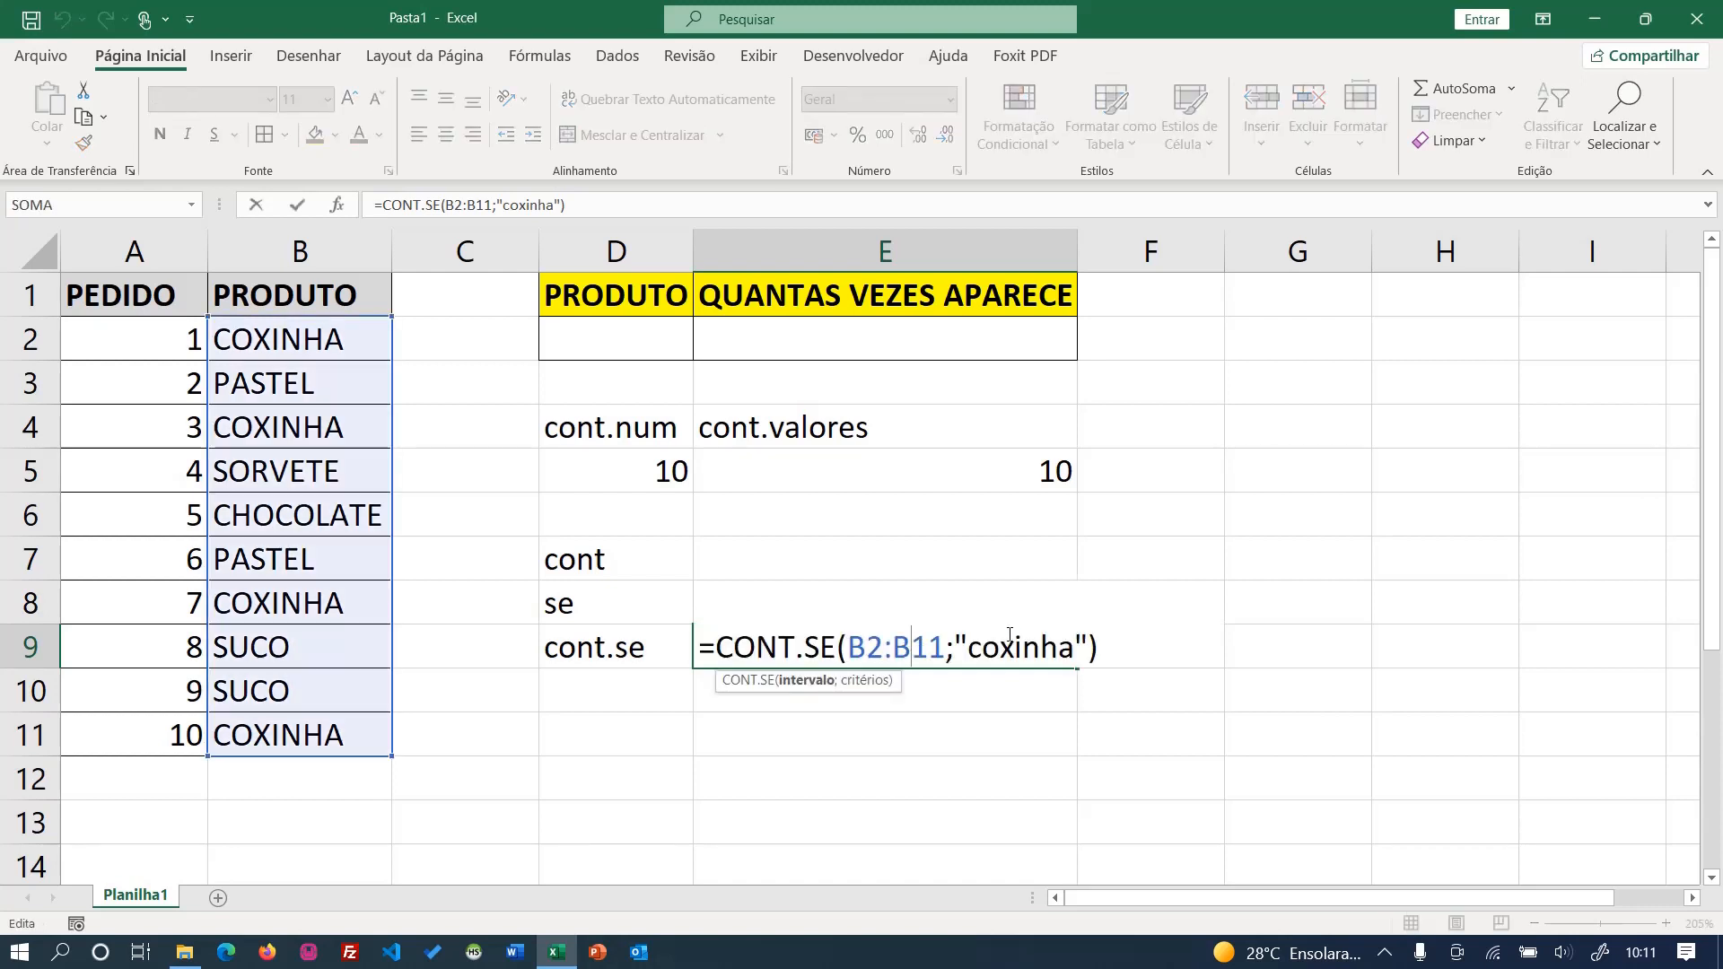
click(983, 649)
double_click(980, 649)
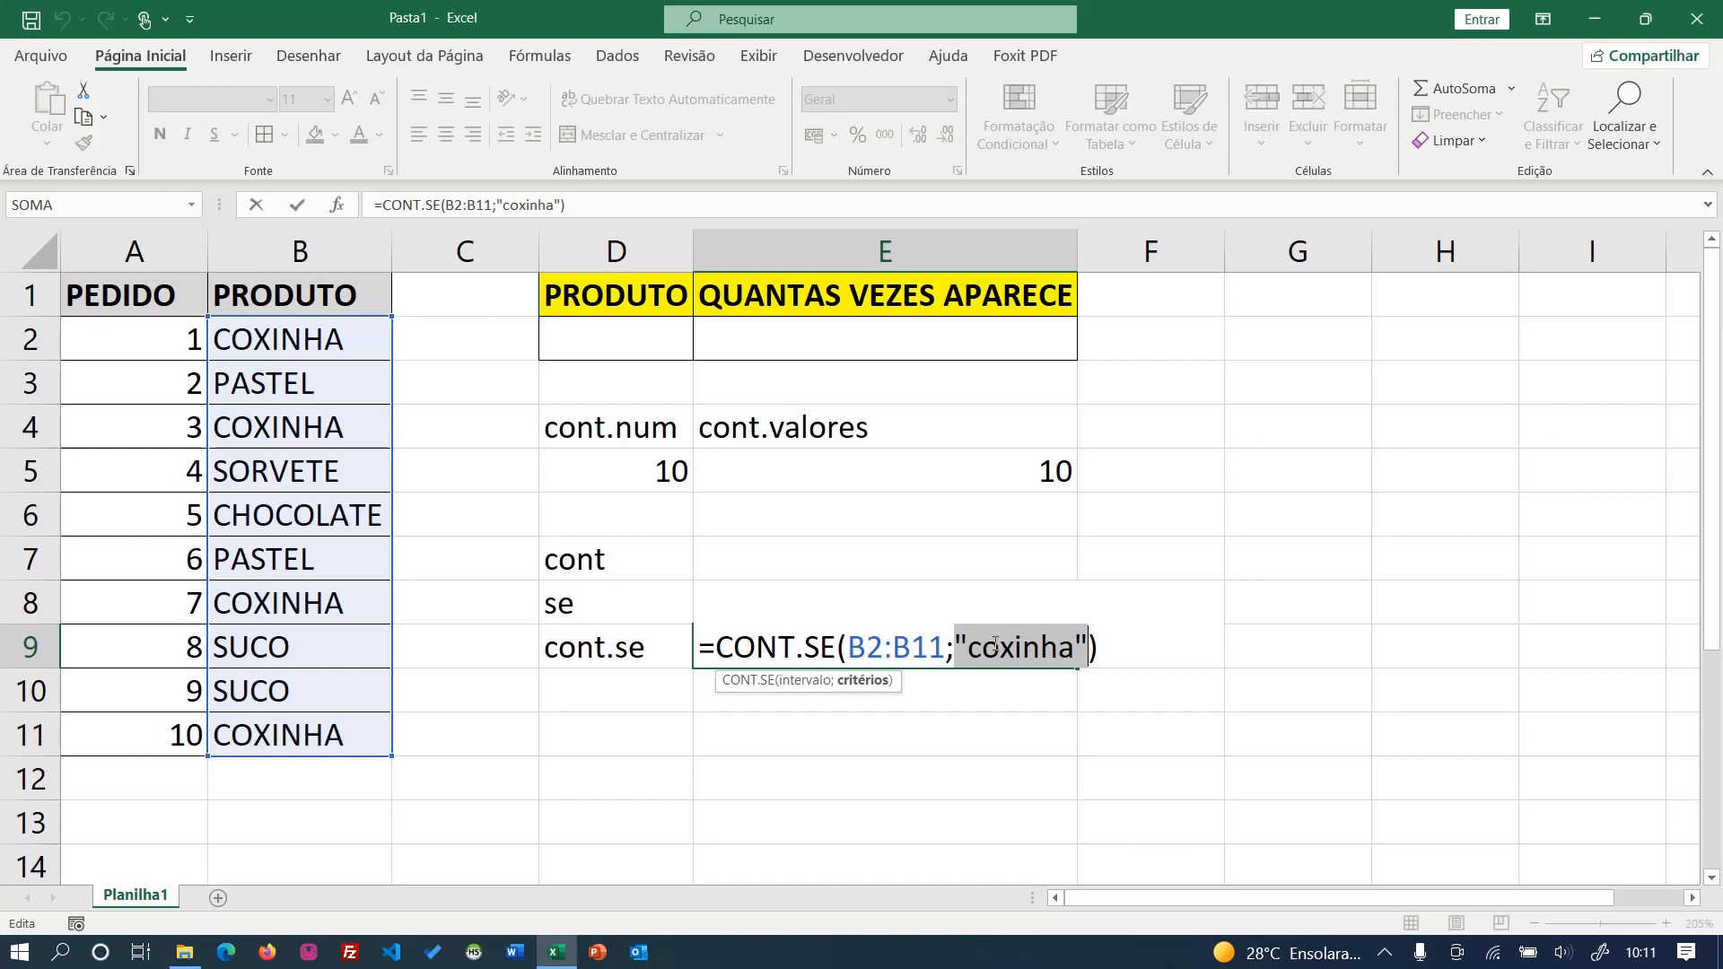
key(Return)
- Enter sorvete as the product in D2 and count its occurrences in E2 with =CONT.SE(B2:B11;D2)
click(646, 340)
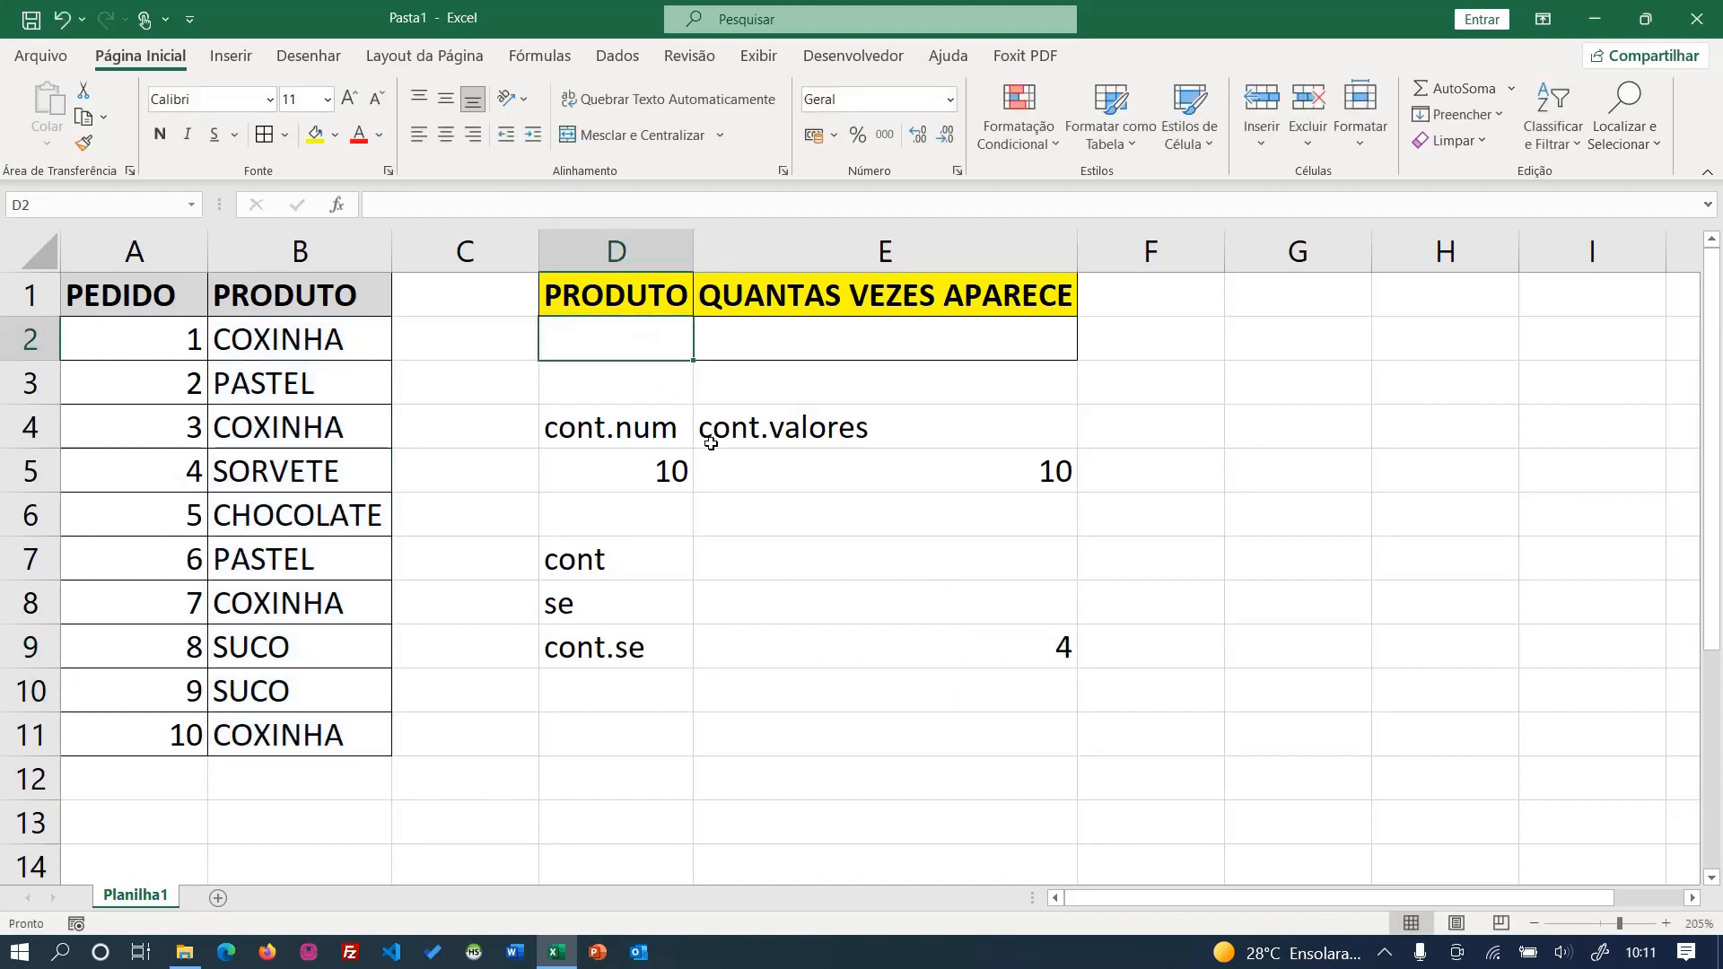
text(sorvete)
key(Tab)
text(=cont.se)
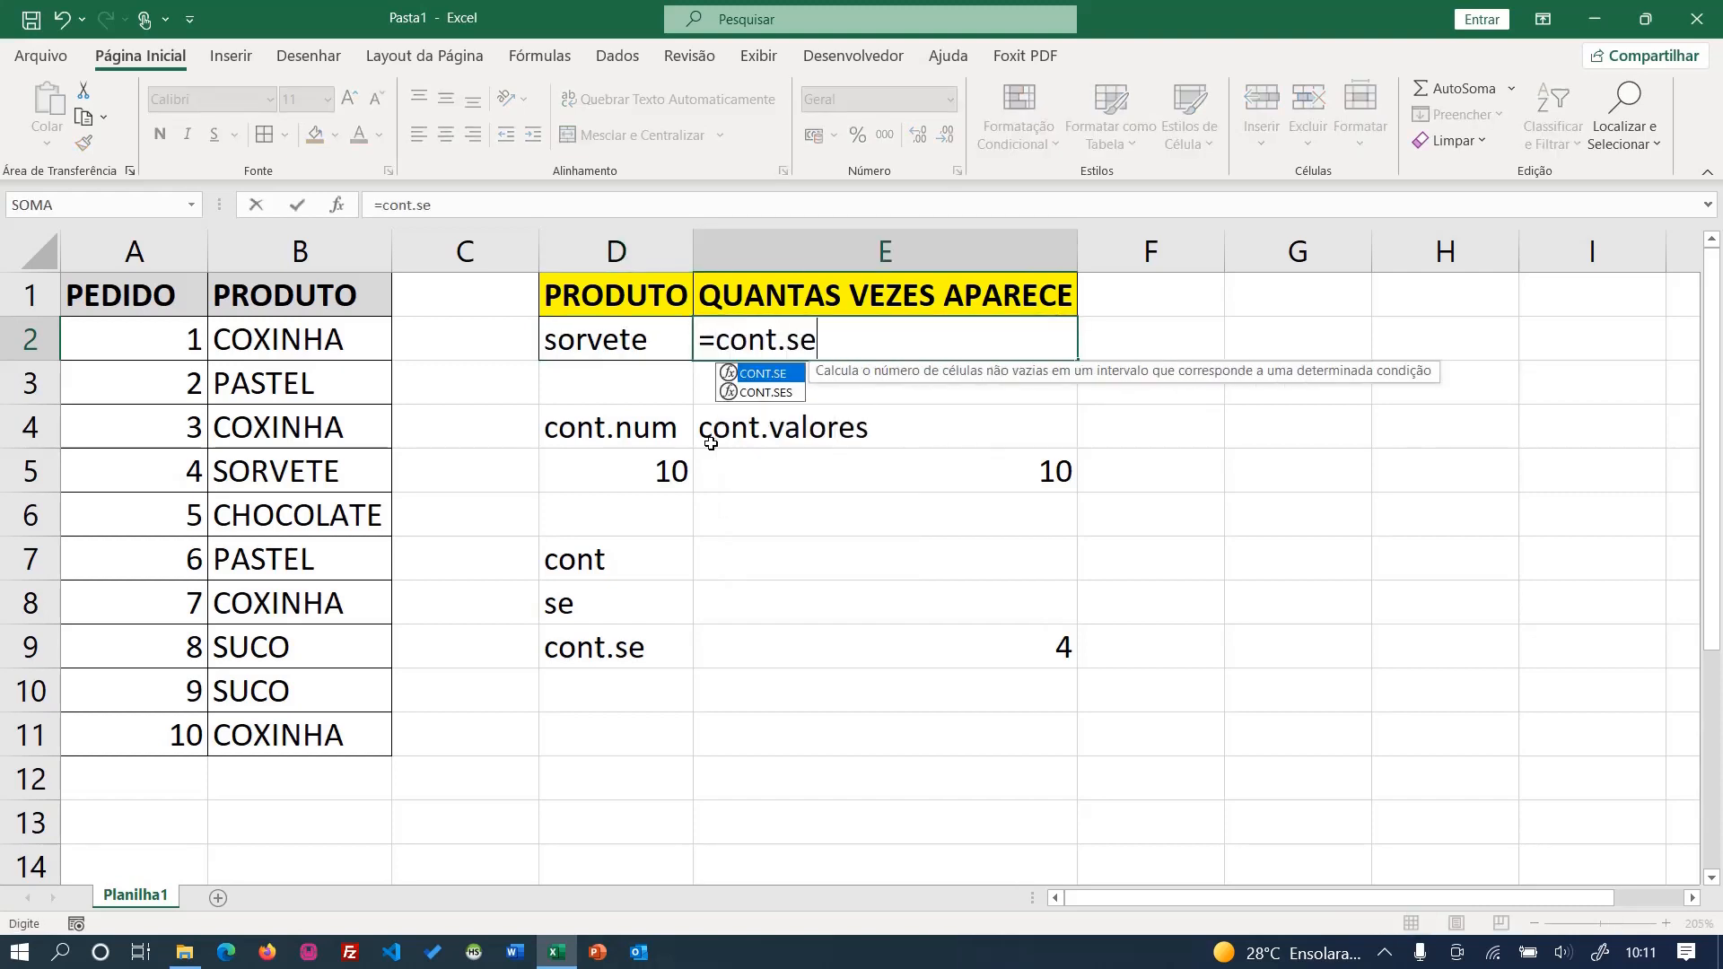
key(Tab)
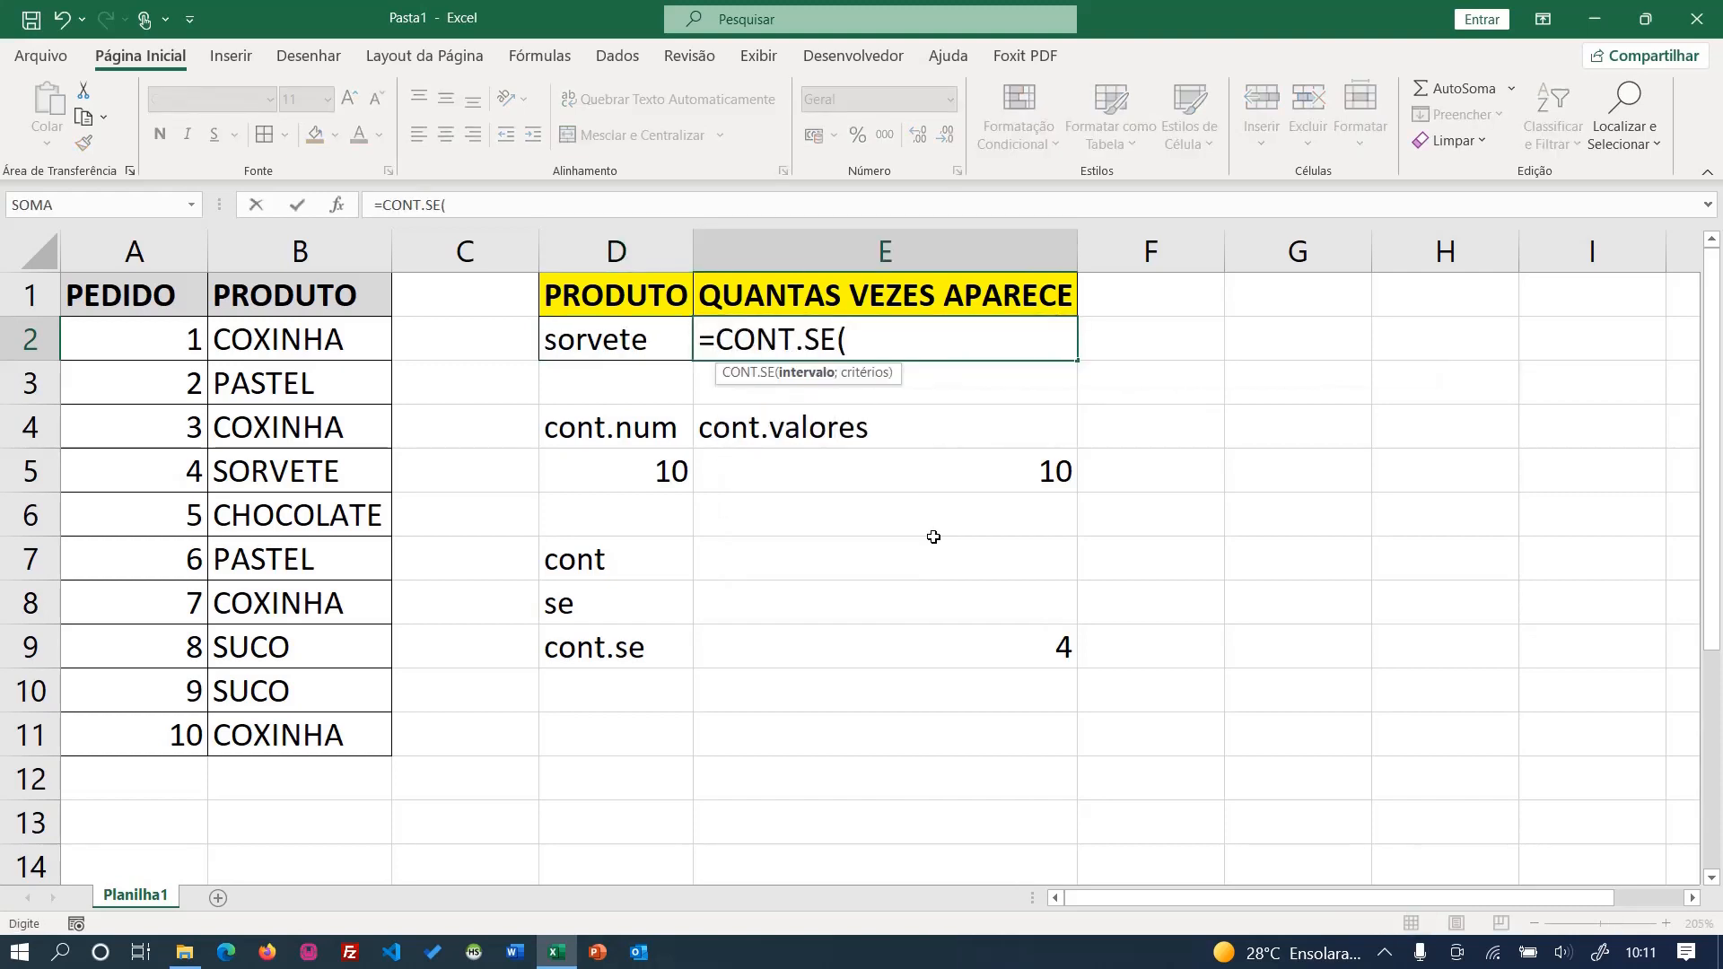
drag(334, 341, 299, 734)
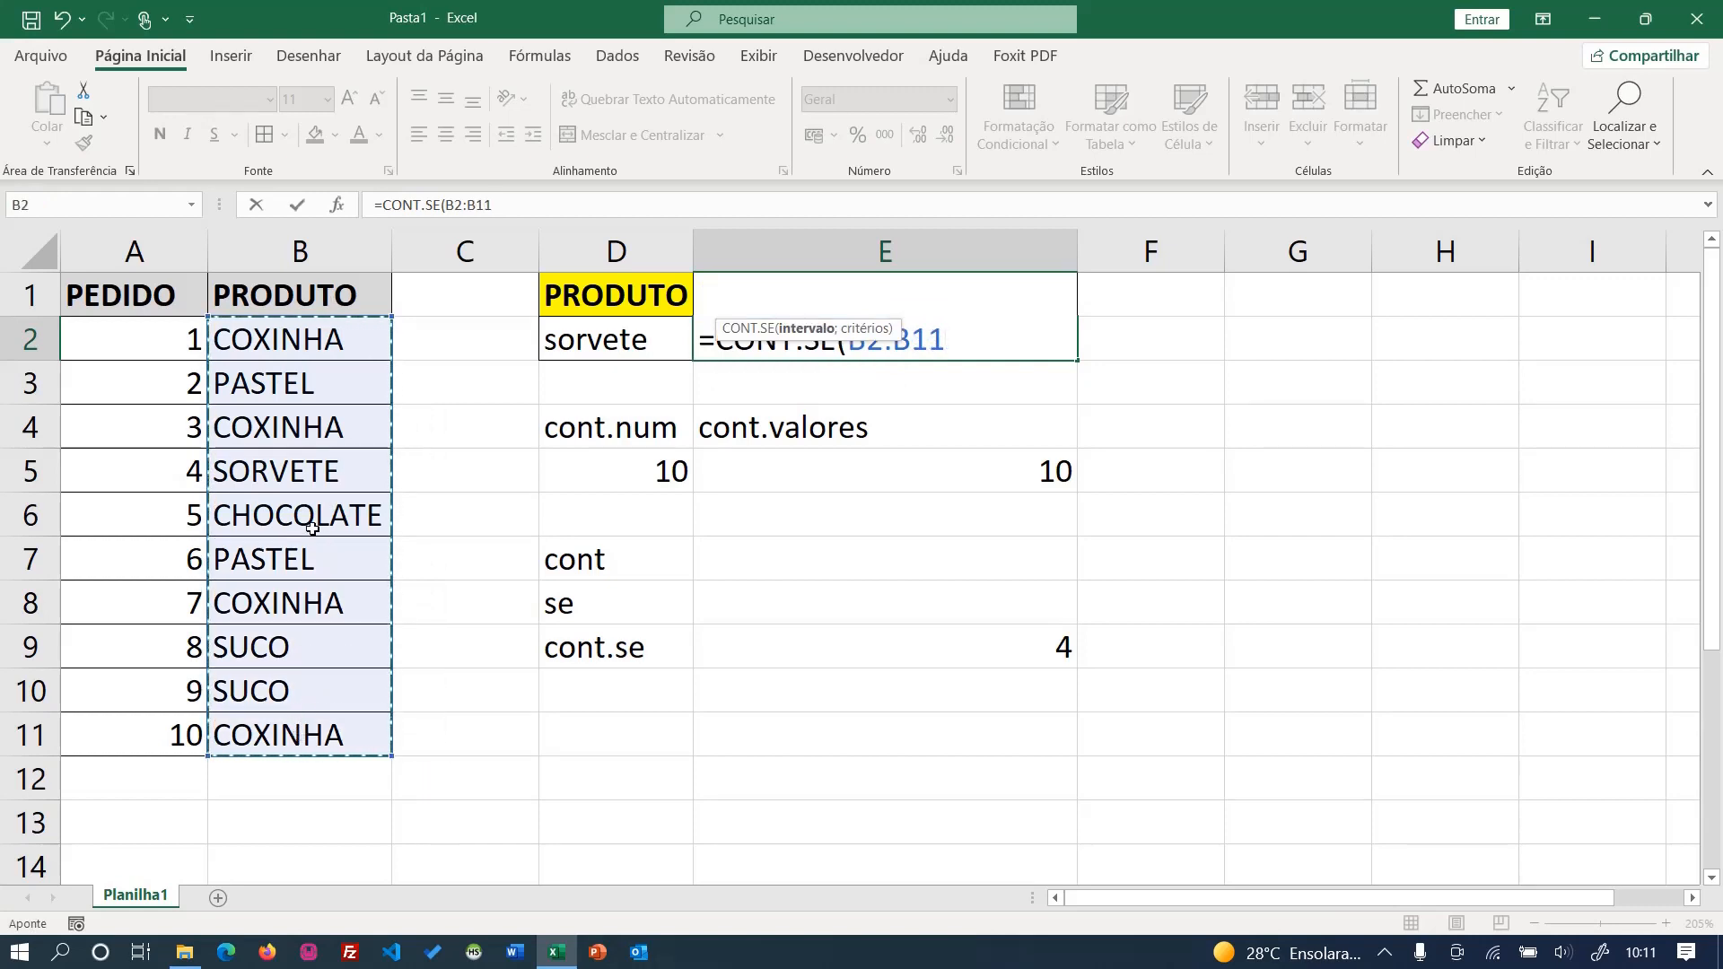
text(;)
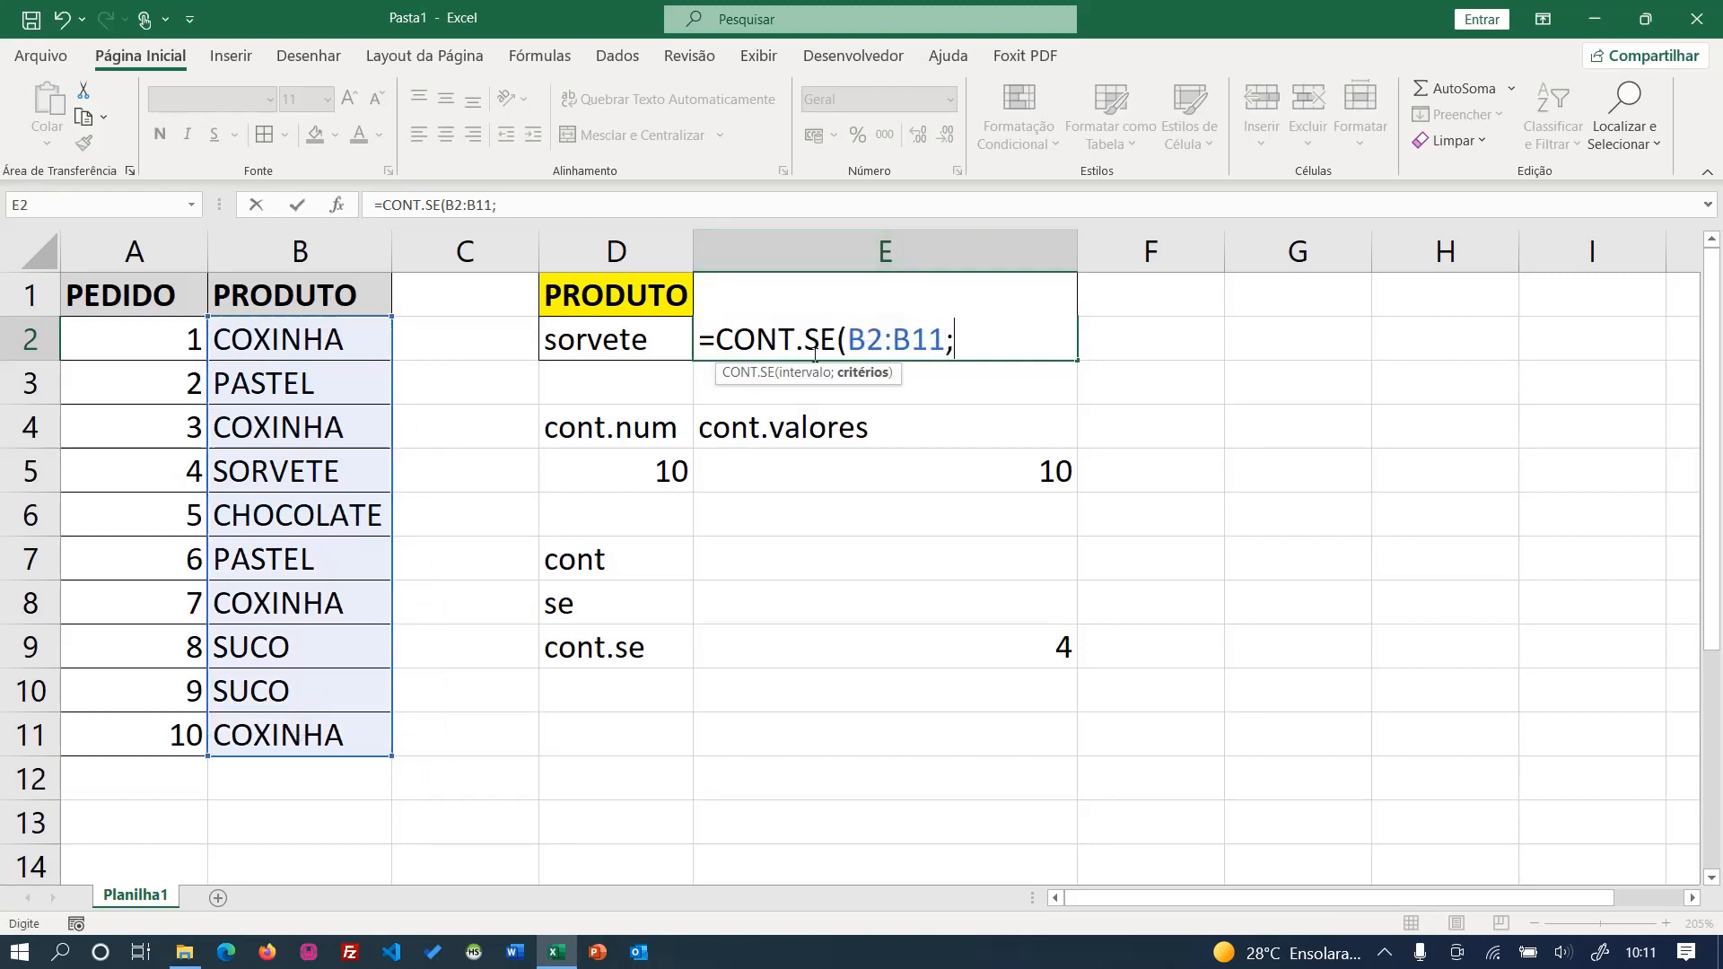
click(615, 342)
text())
click(642, 378)
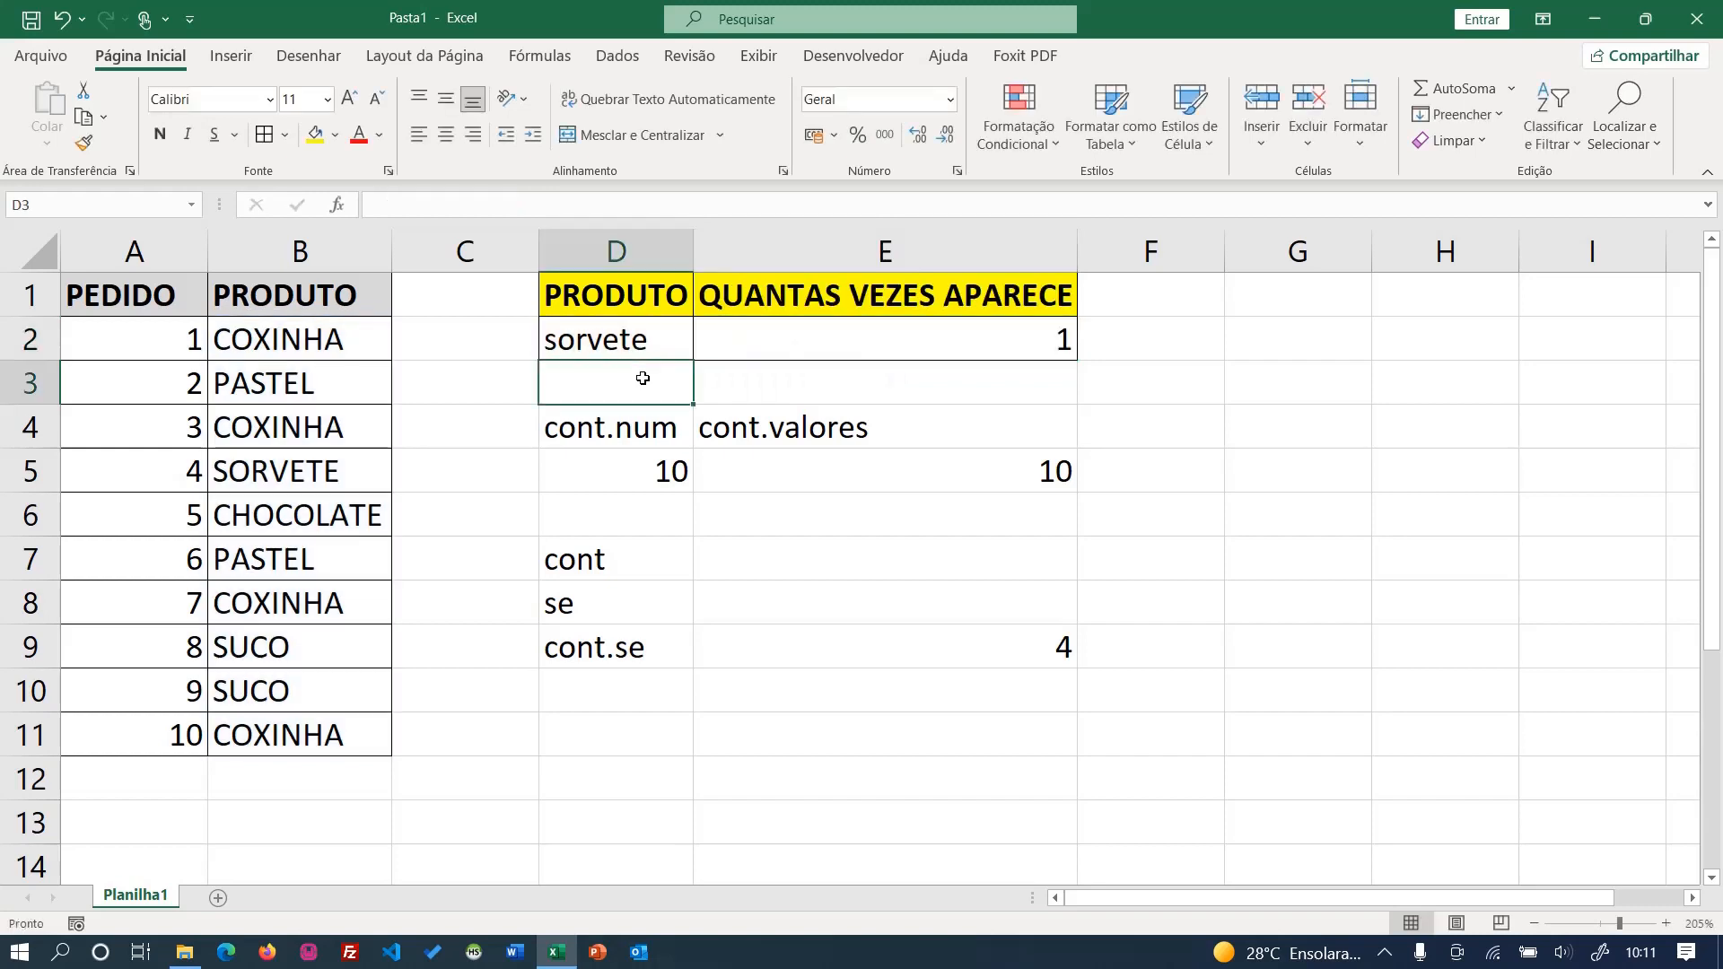
- Test the cell-referenced count in E2 by entering suco and then pastel as the product in D2
click(642, 338)
click(793, 343)
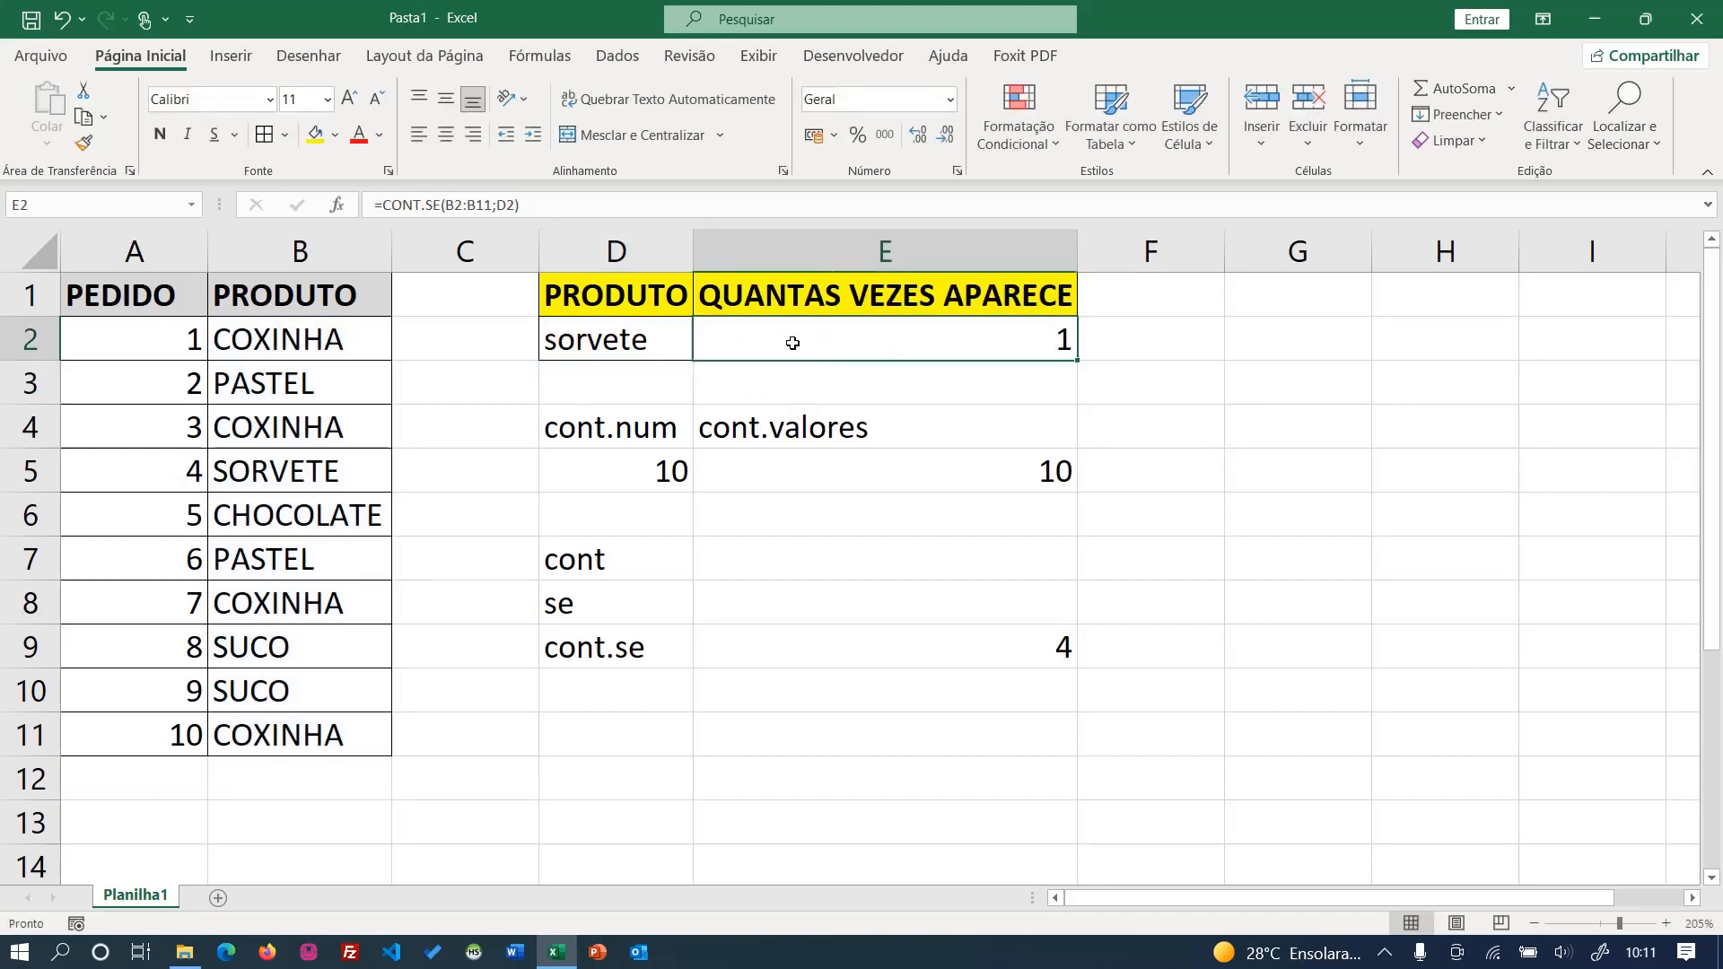
click(631, 344)
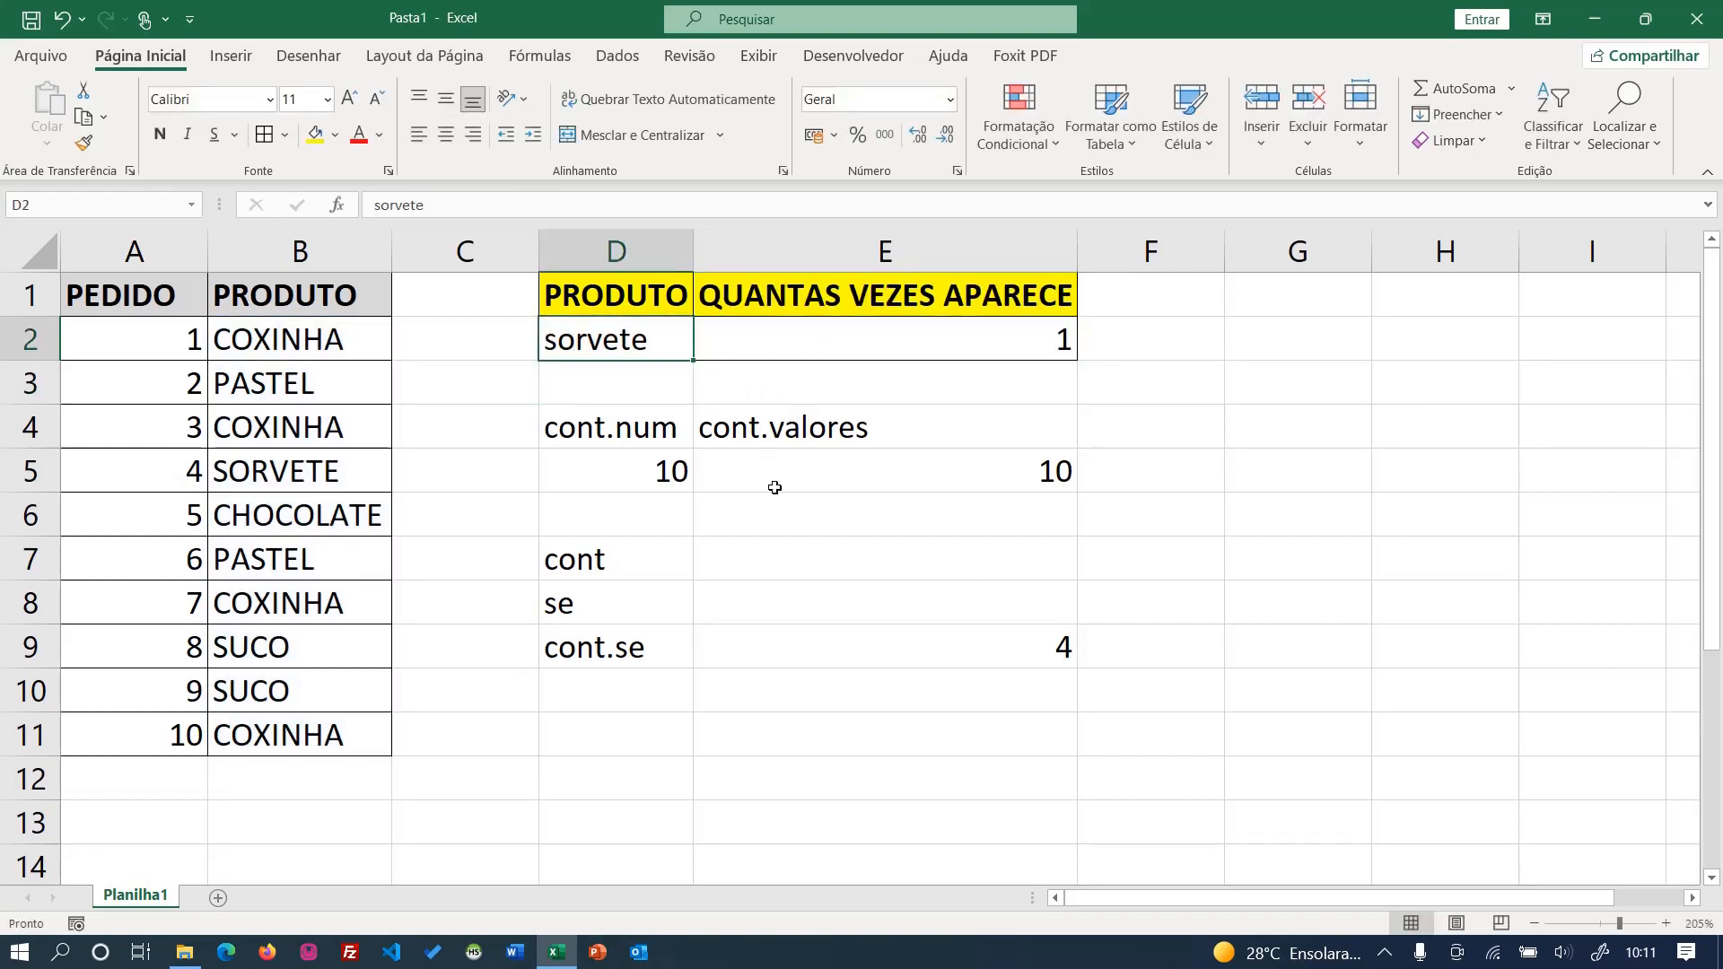
text(suco)
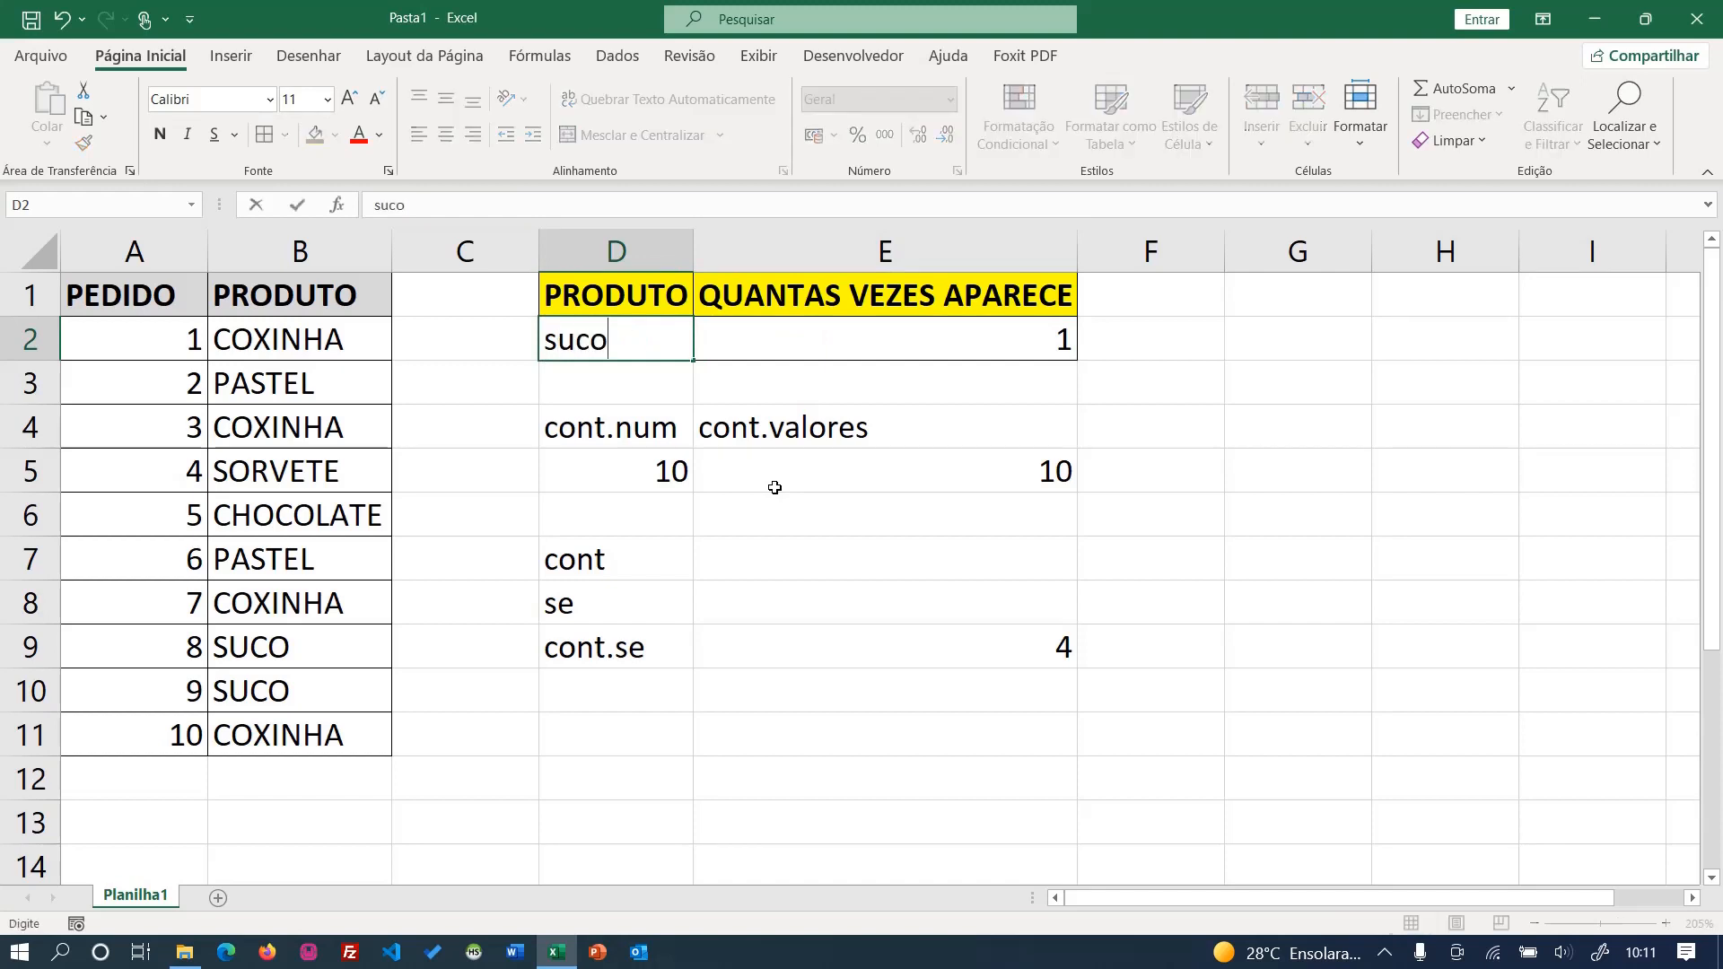
key(Return)
key(Up)
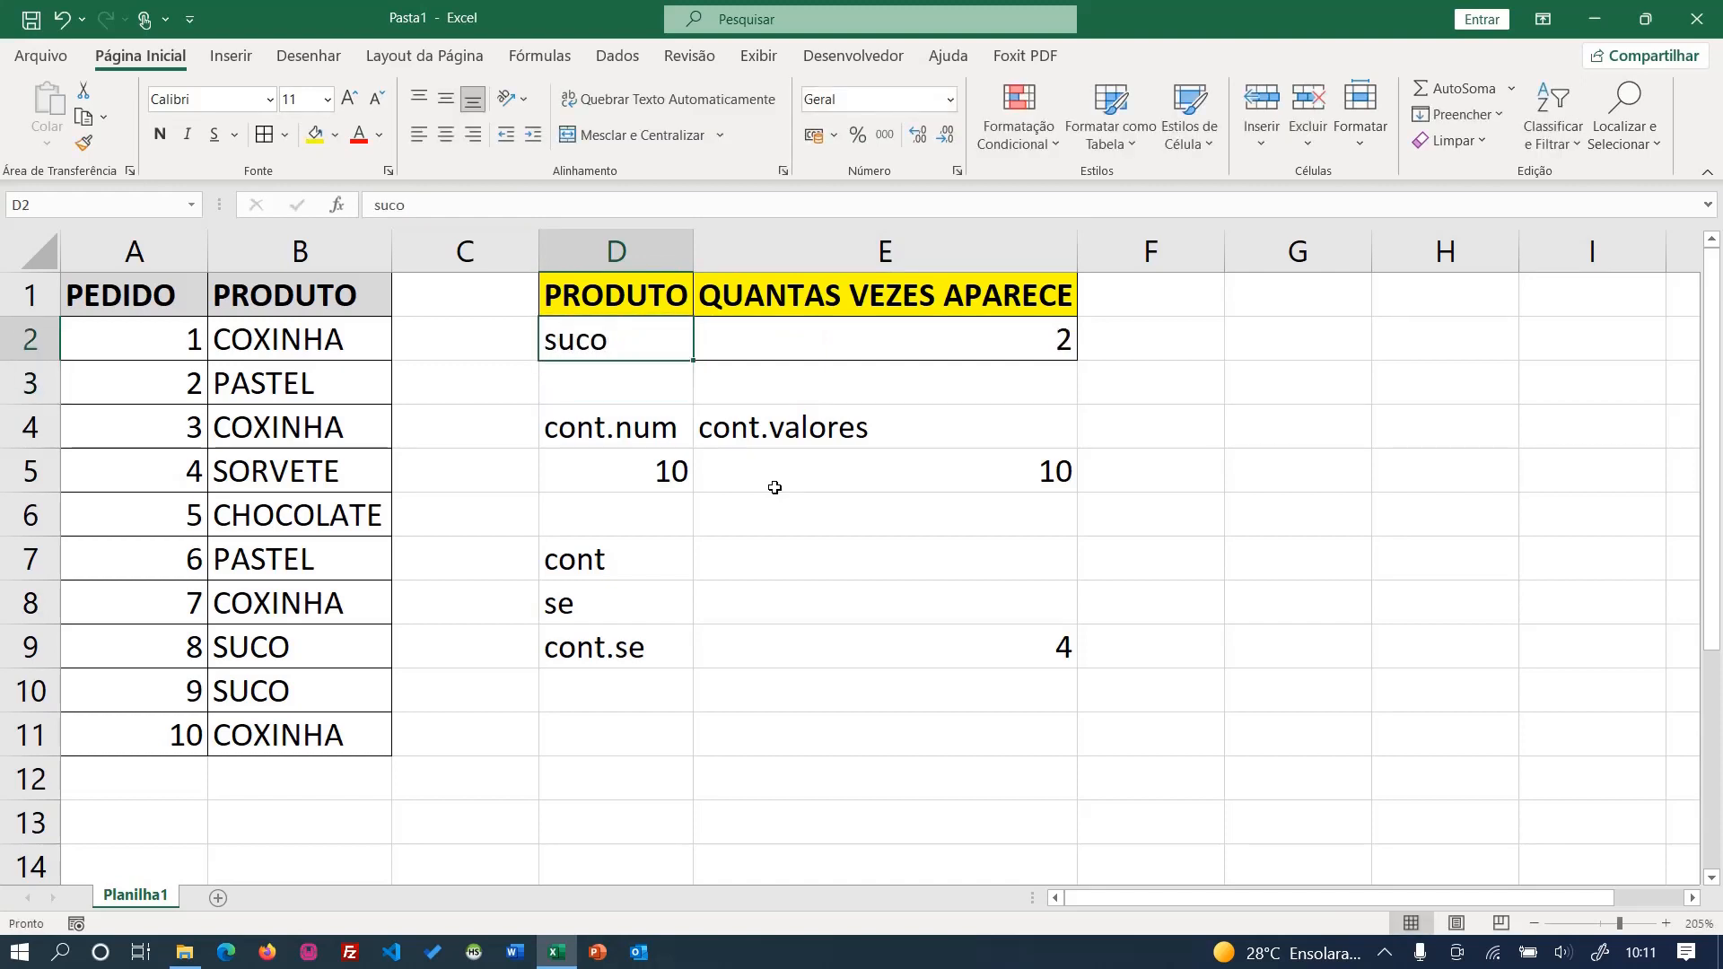
text(pastel)
key(Return)
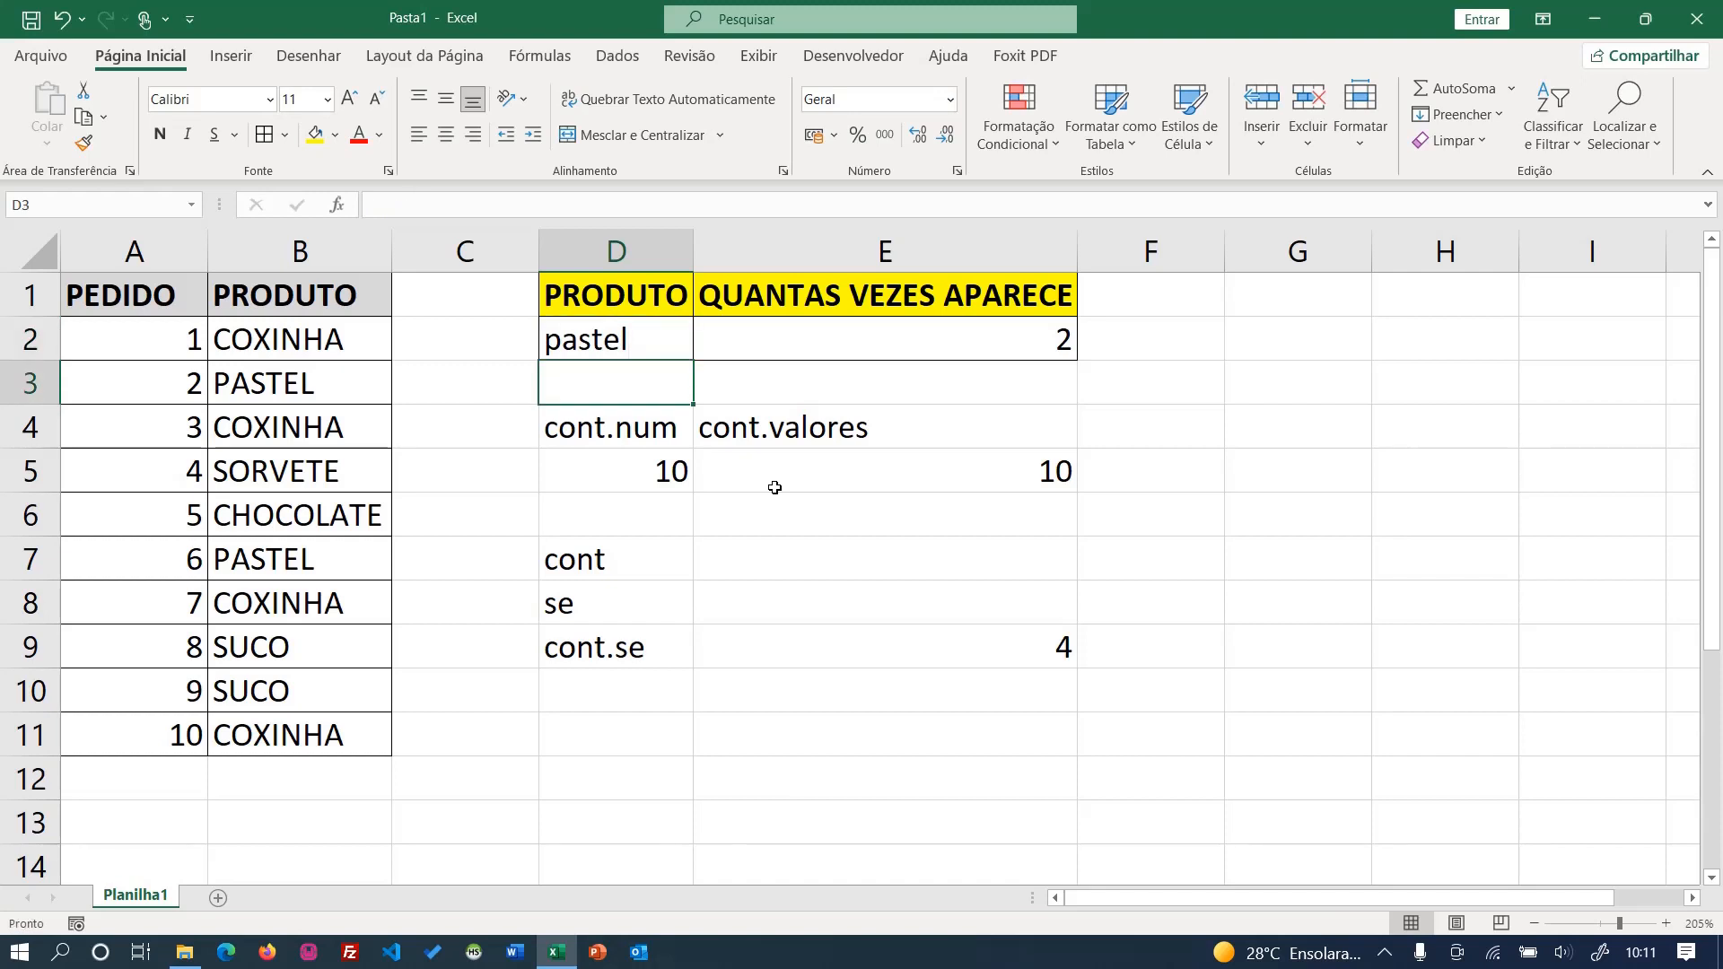
- Set the product in D2 to coxinha
click(630, 324)
text(coxinha)
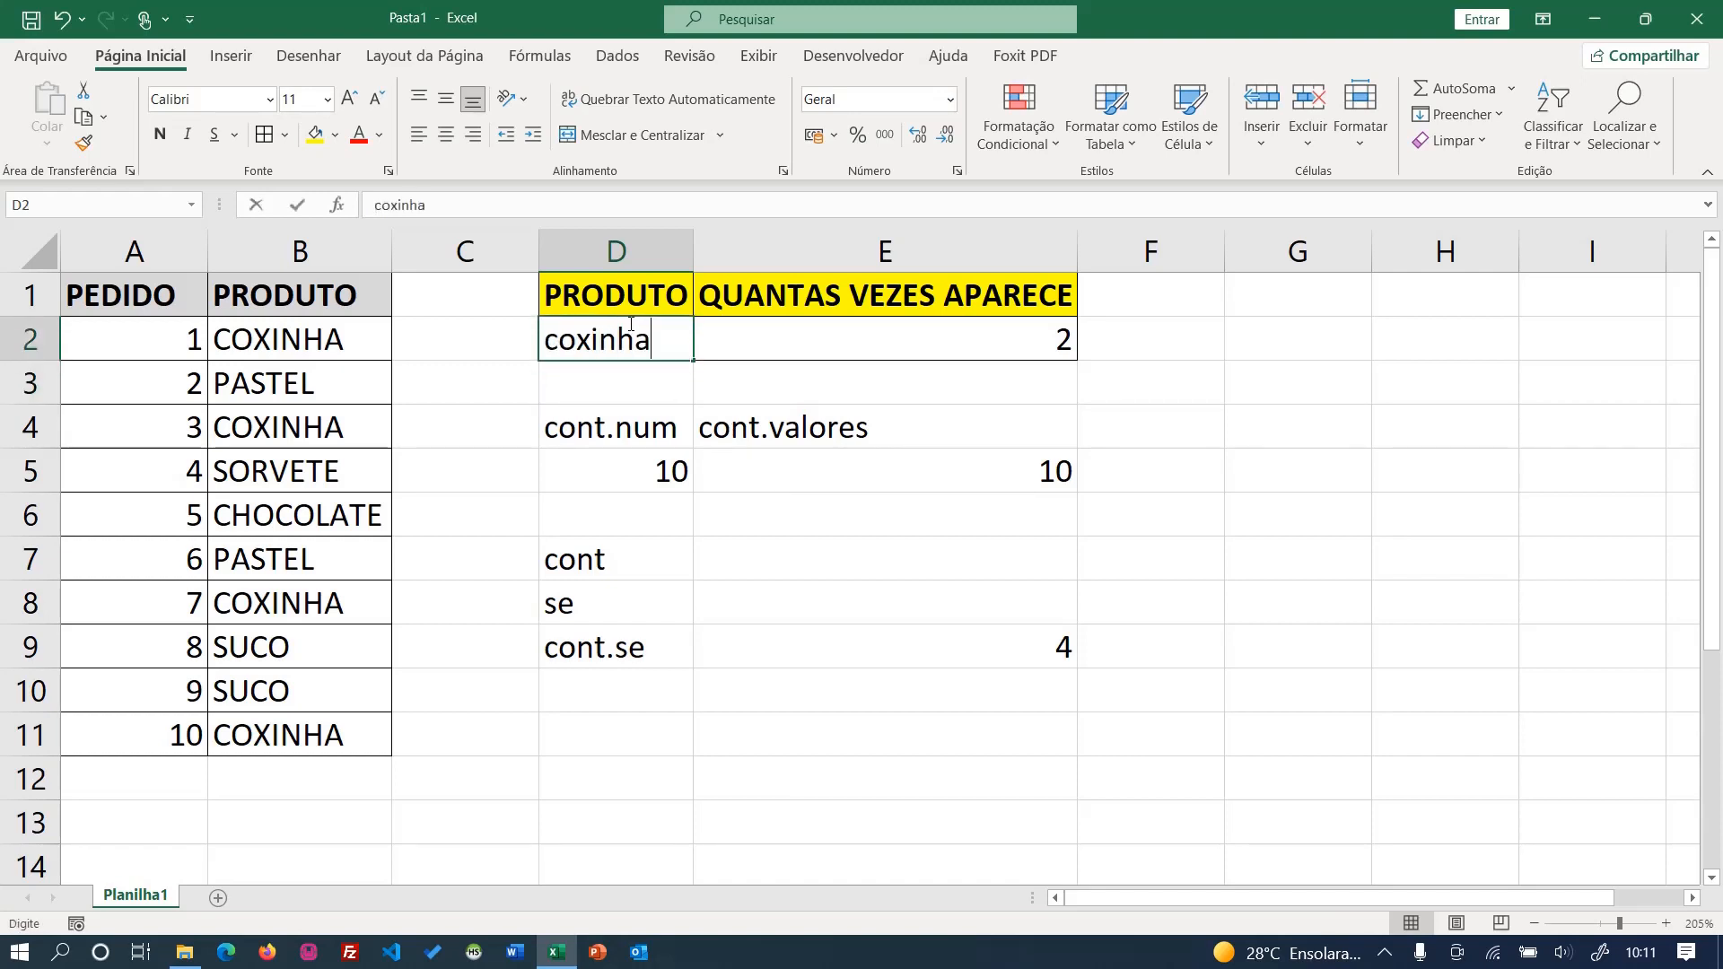
key(Return)
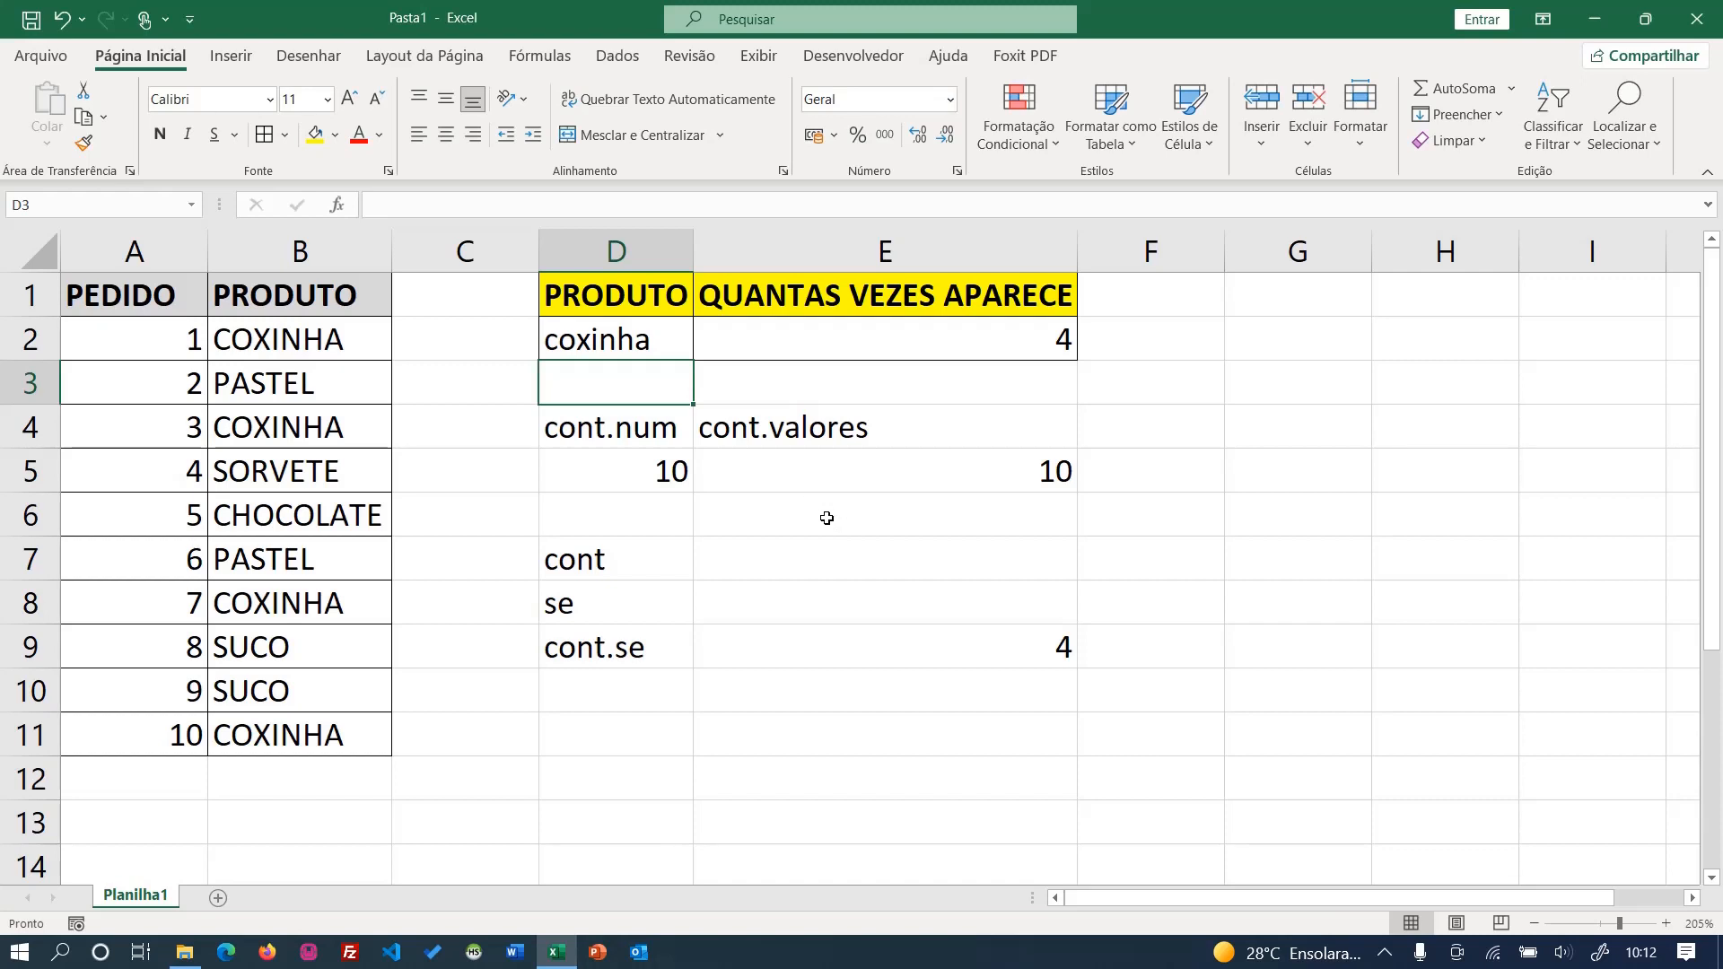
- Move the block of cont.num, cont.valores and cont.se examples from D4 down four rows to start at D8
click(1011, 348)
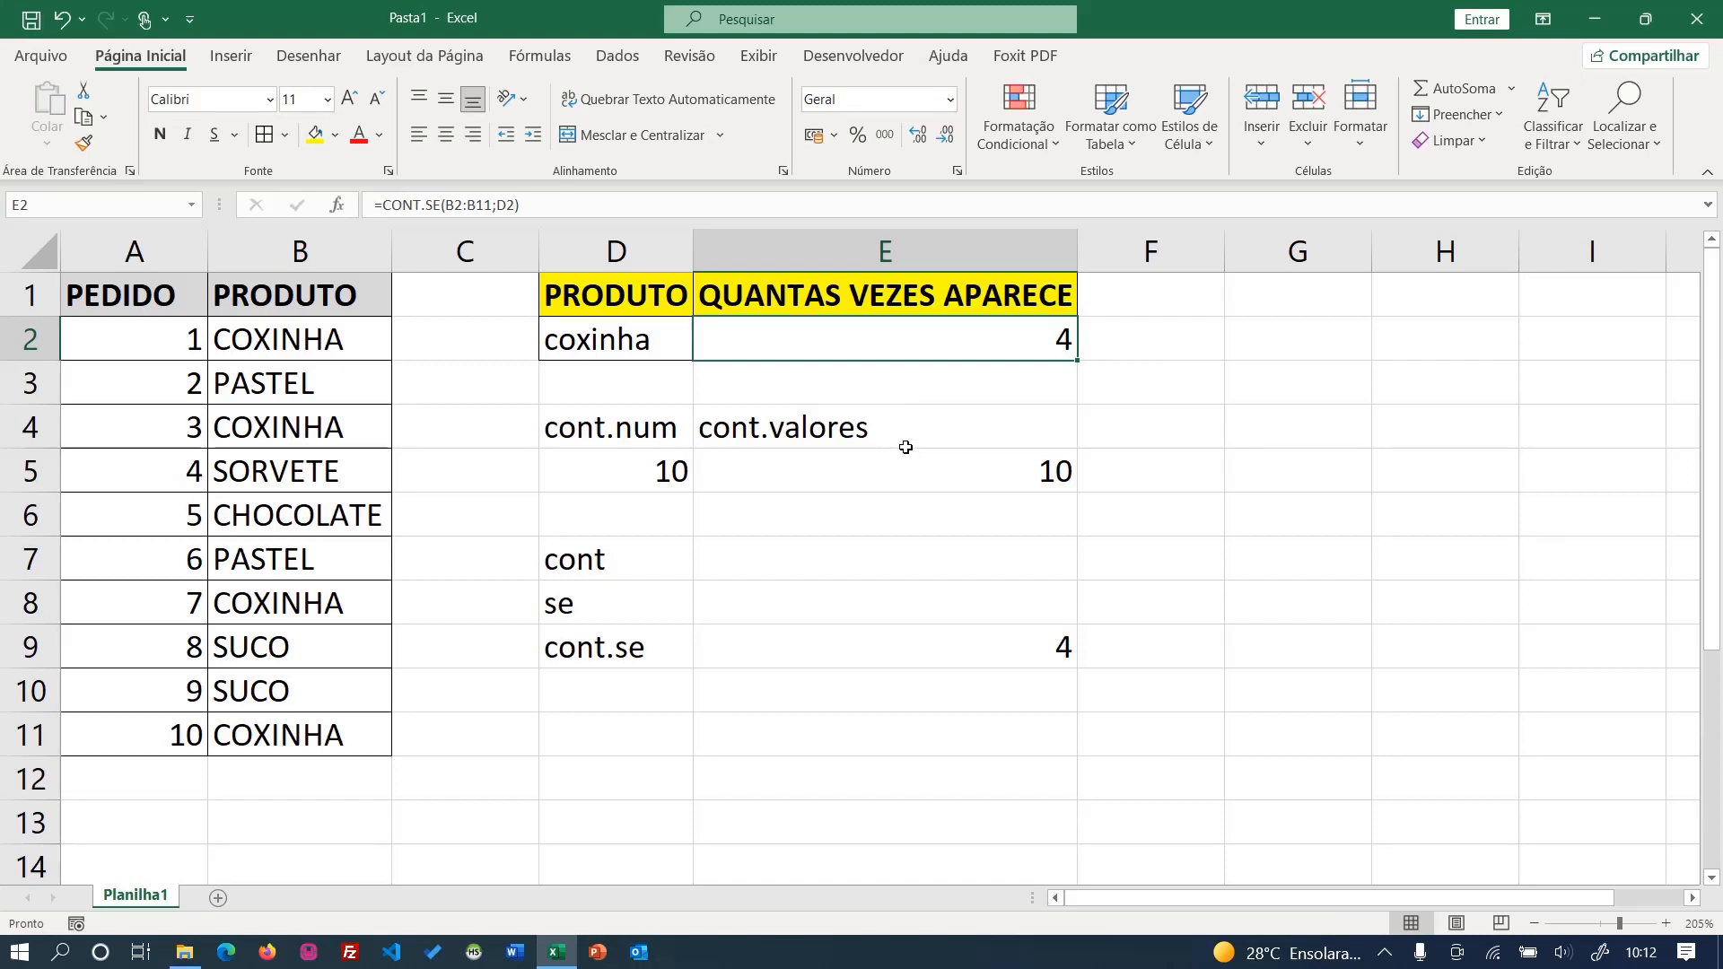
drag(648, 439, 996, 839)
click(685, 423)
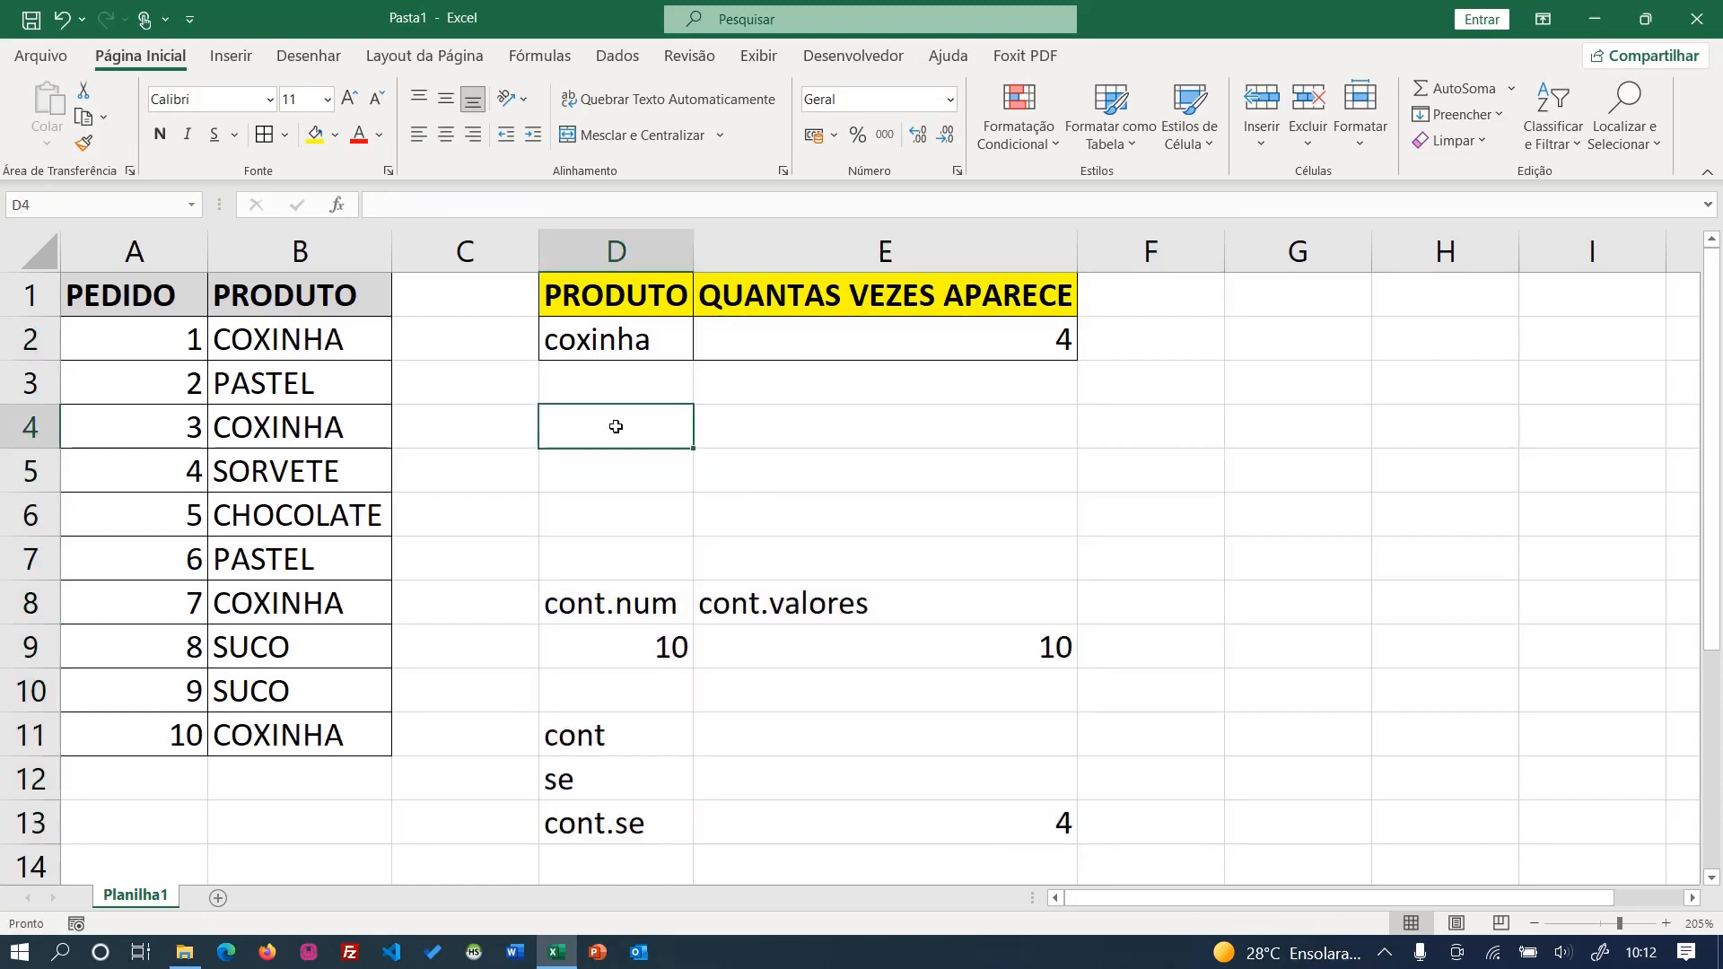
key(Return)
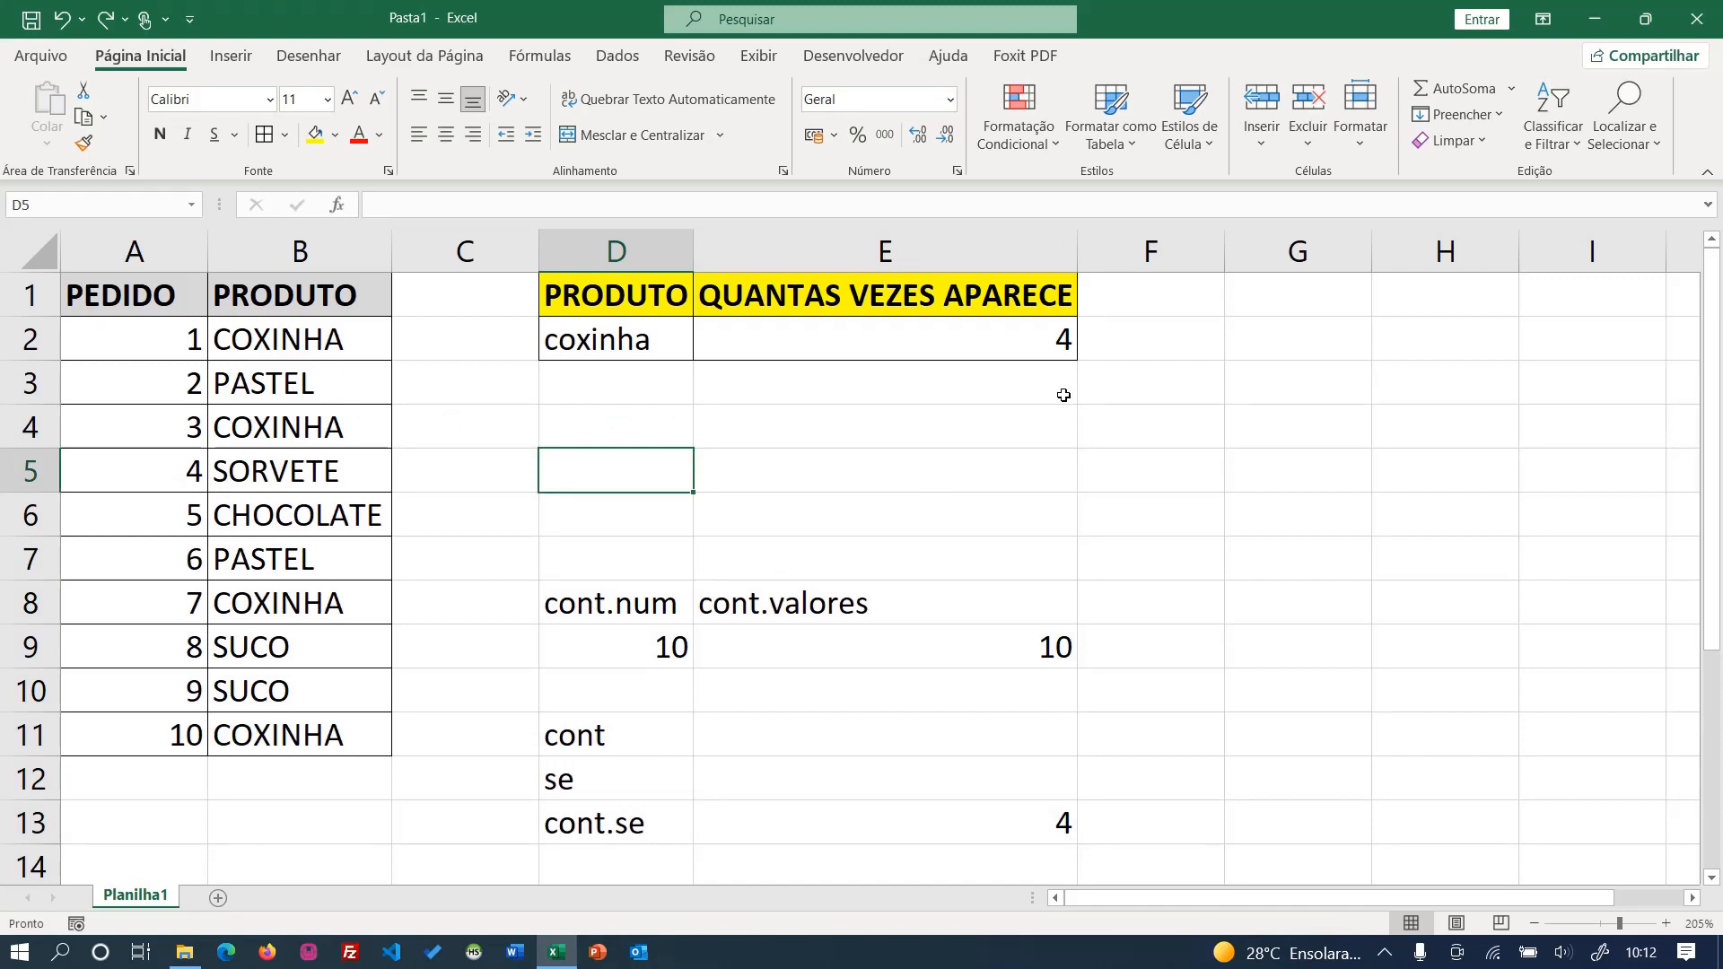
- Move the cont.num and cont.valores labels with their formulas beside the summary table, into G1:H2
drag(639, 614, 1213, 363)
click(705, 597)
click(1209, 374)
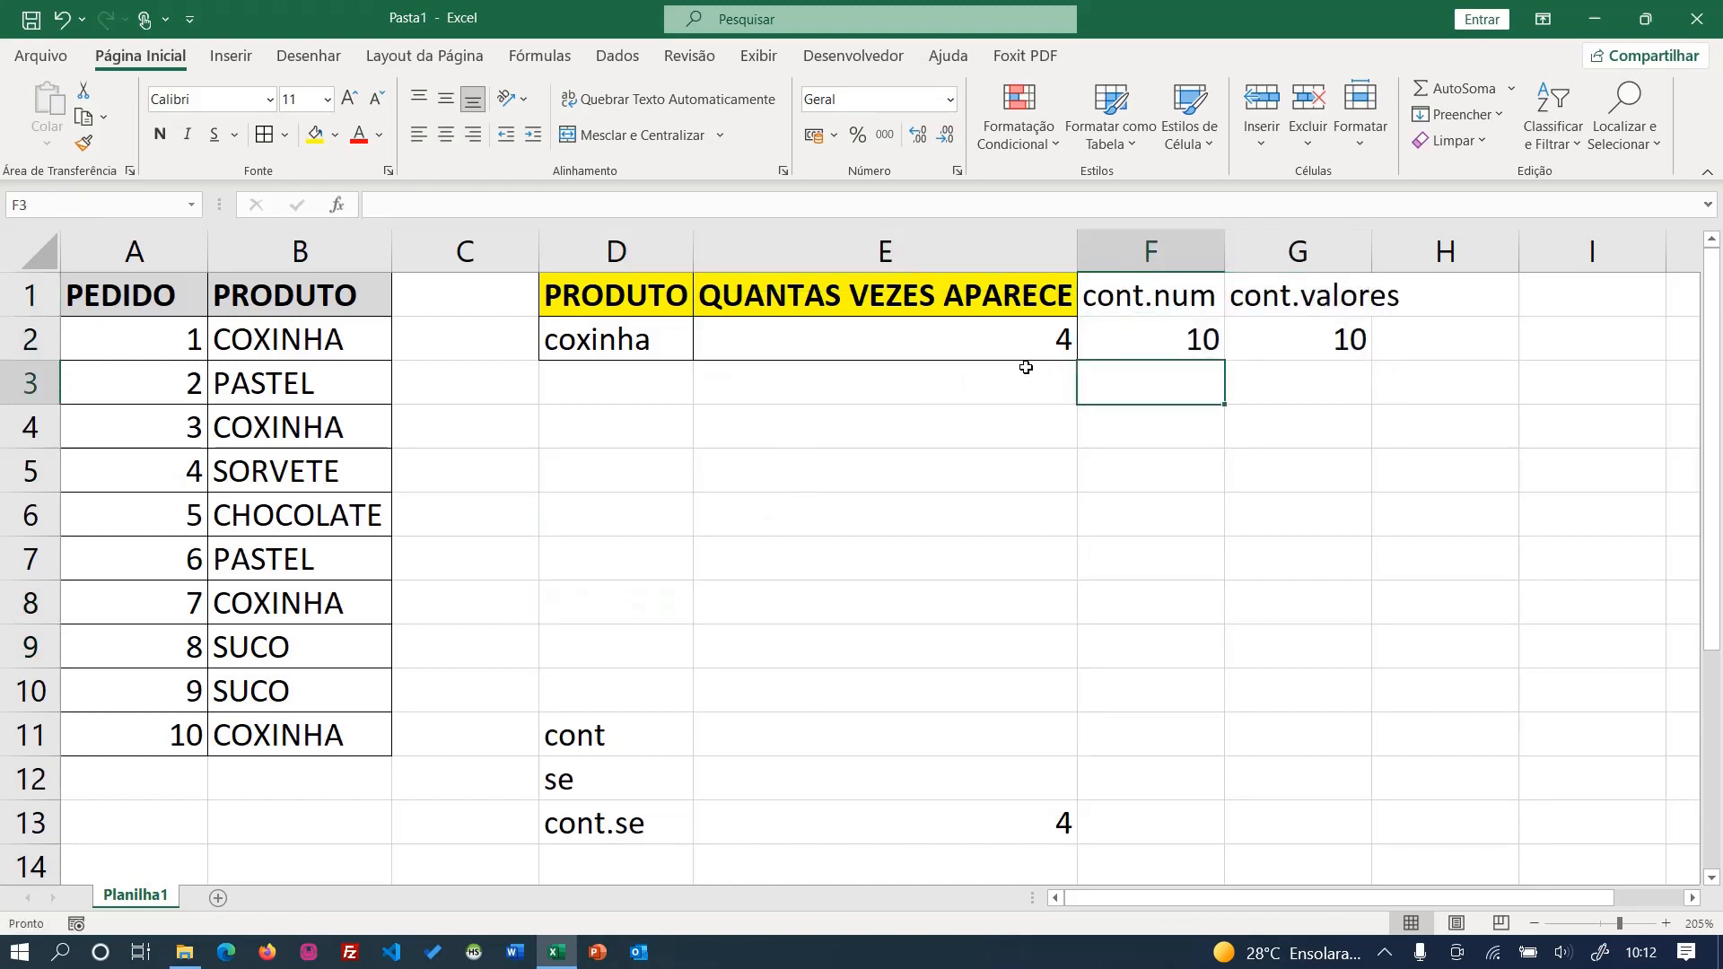
drag(1194, 285, 1422, 363)
click(1059, 344)
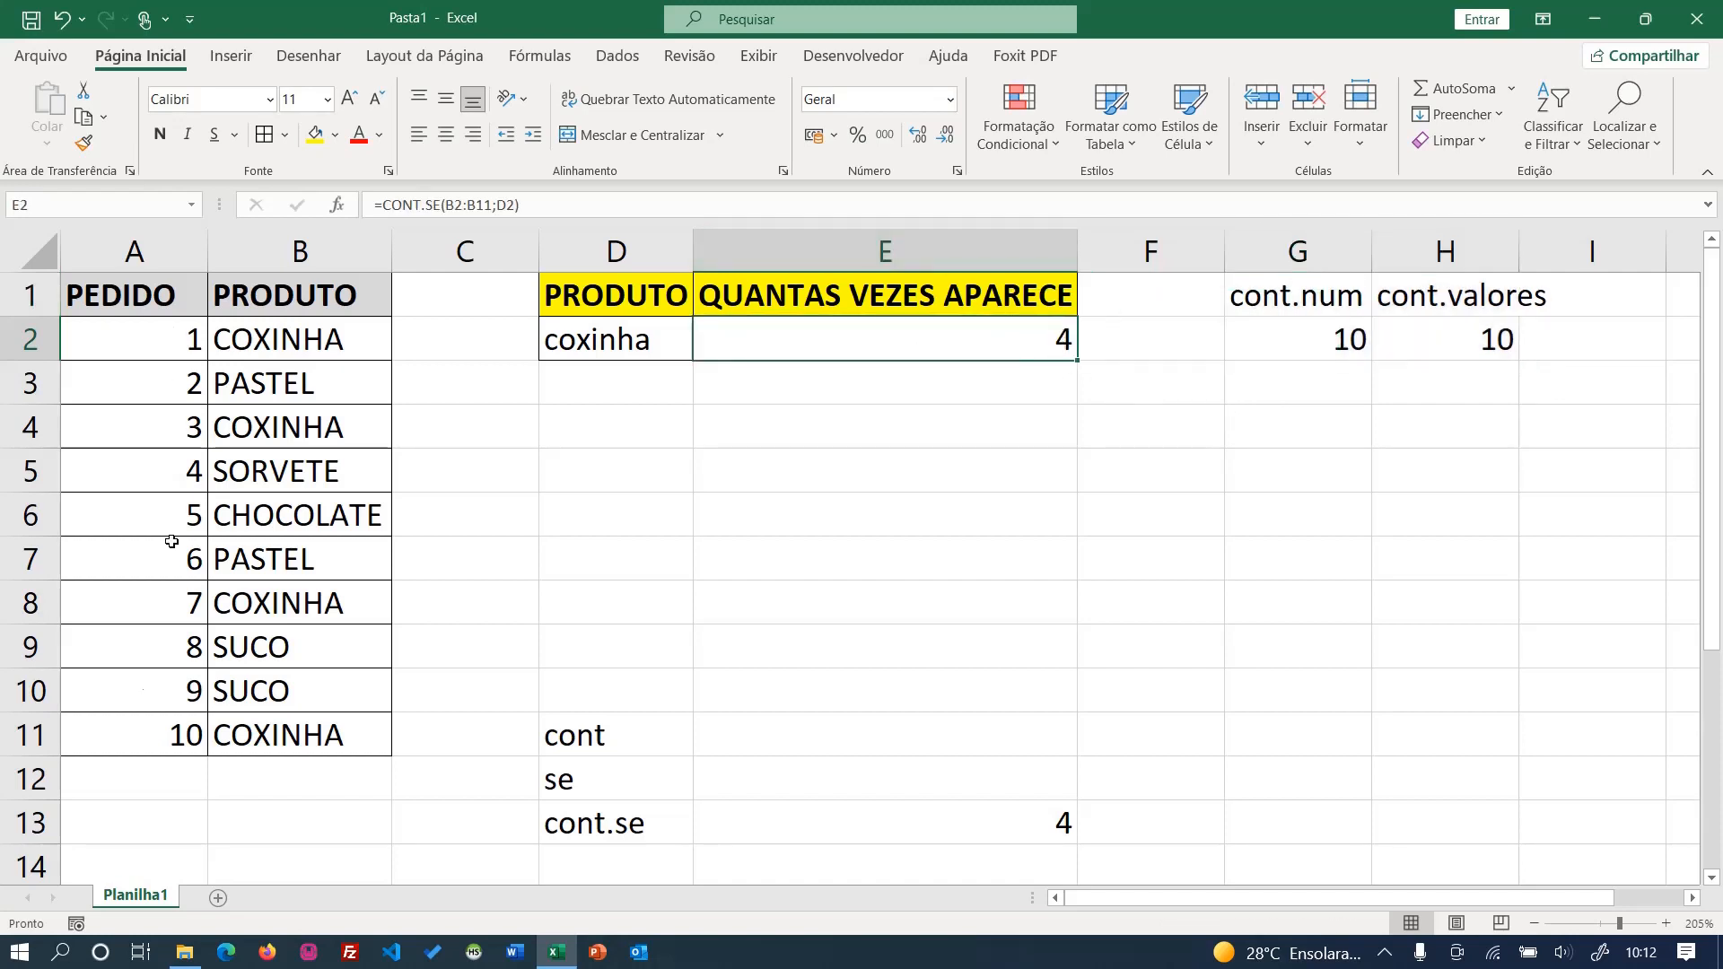
- Calculate the product's share of all orders in F2 with =E2/G2
click(1125, 335)
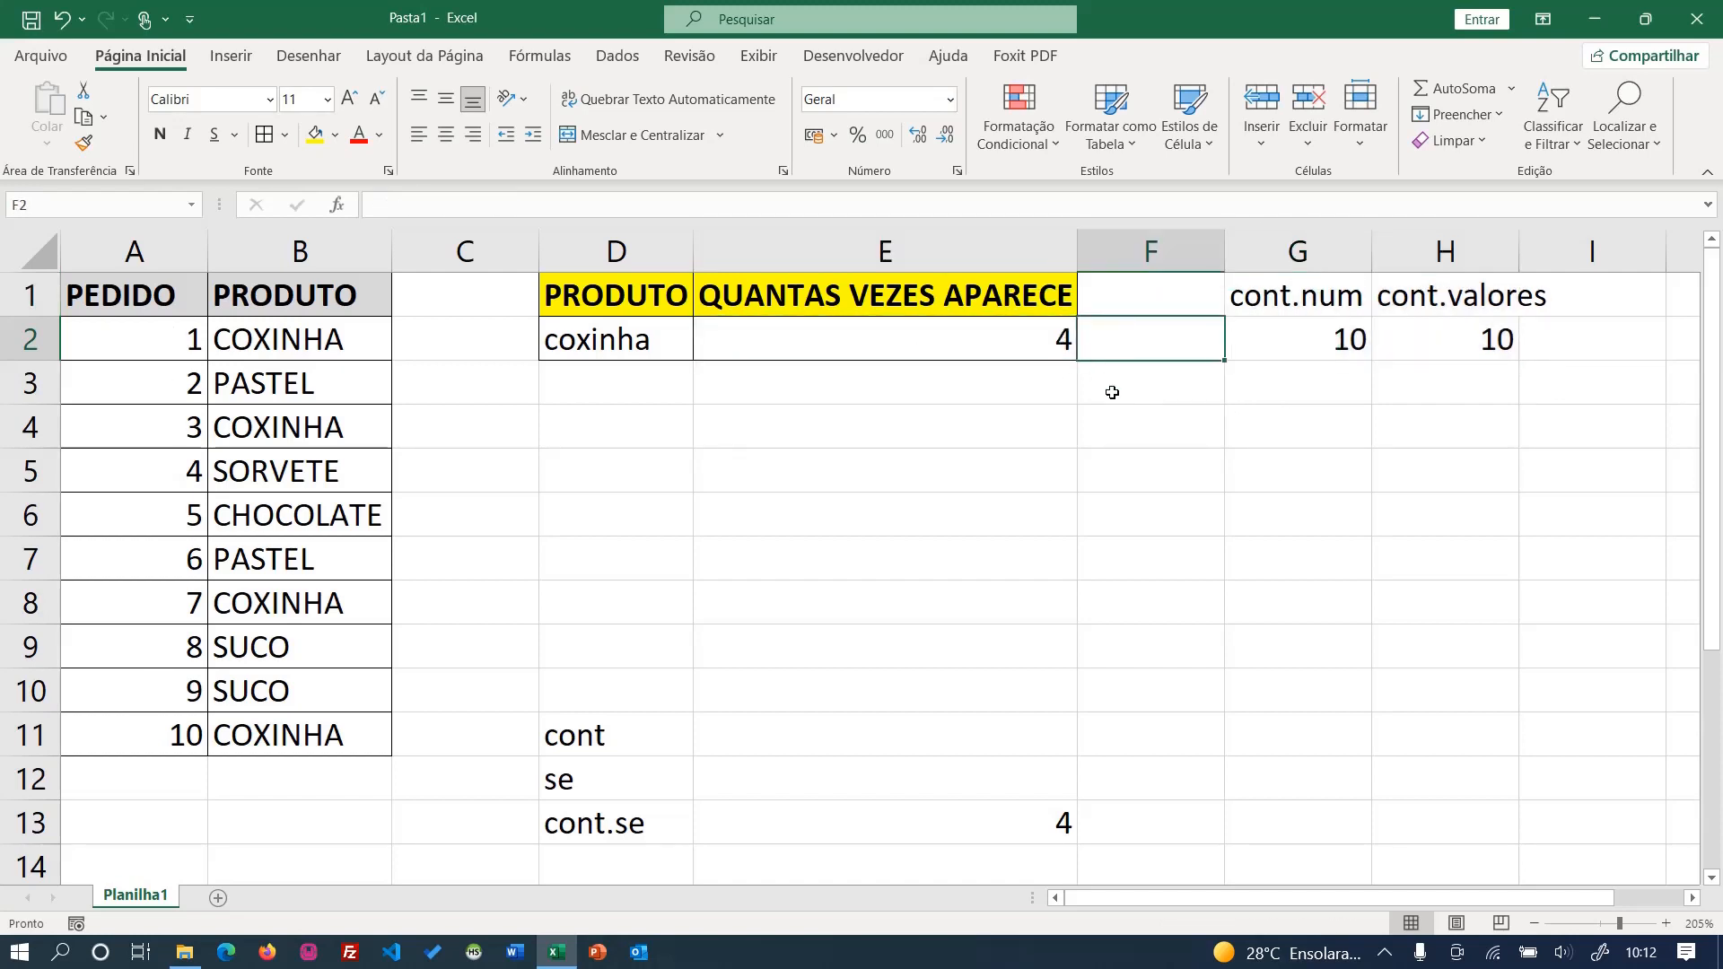
text(=)
key(Left)
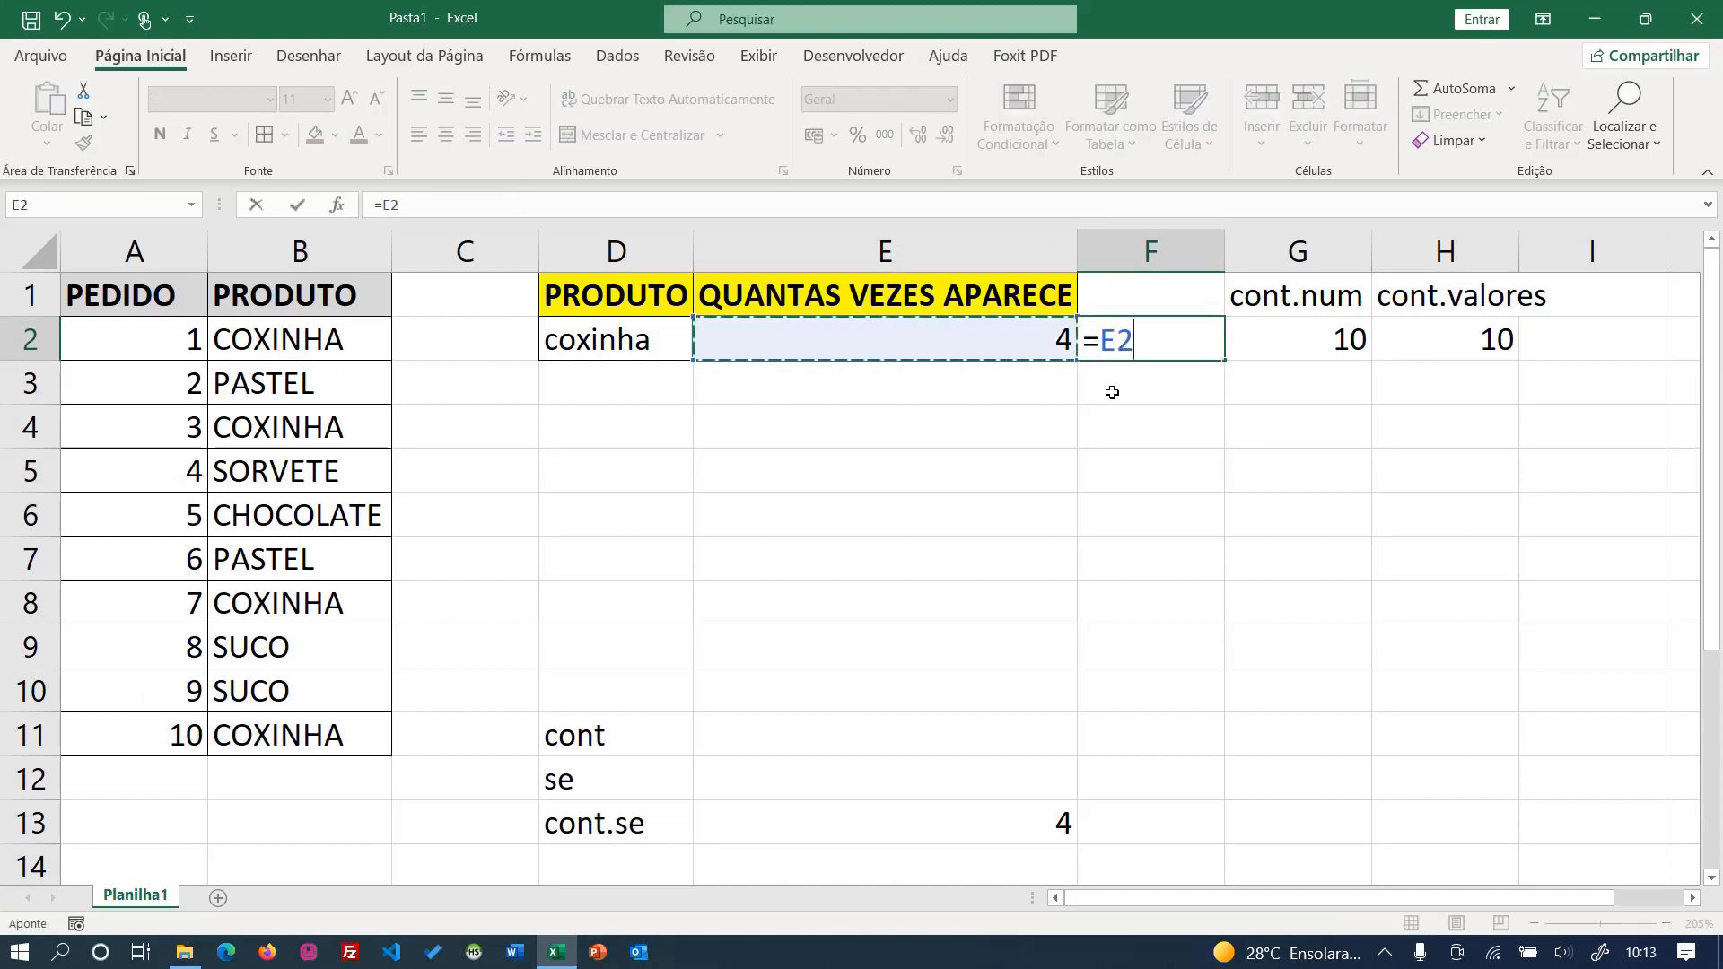
text(/)
click(1273, 333)
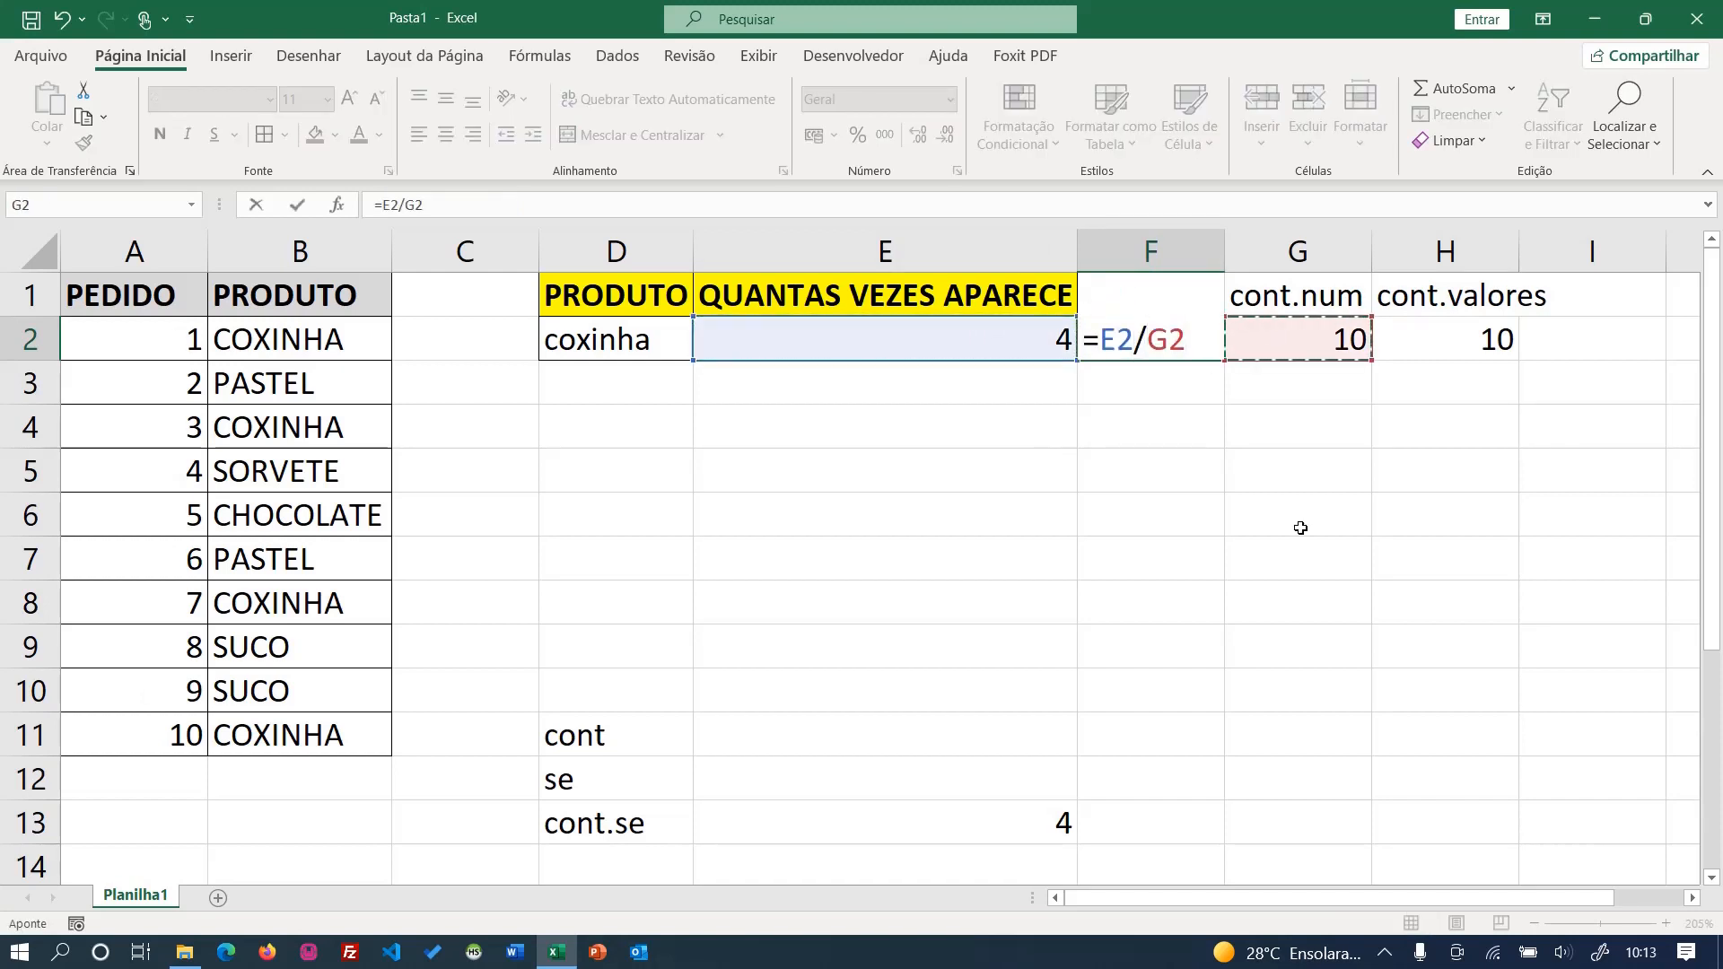
key(Return)
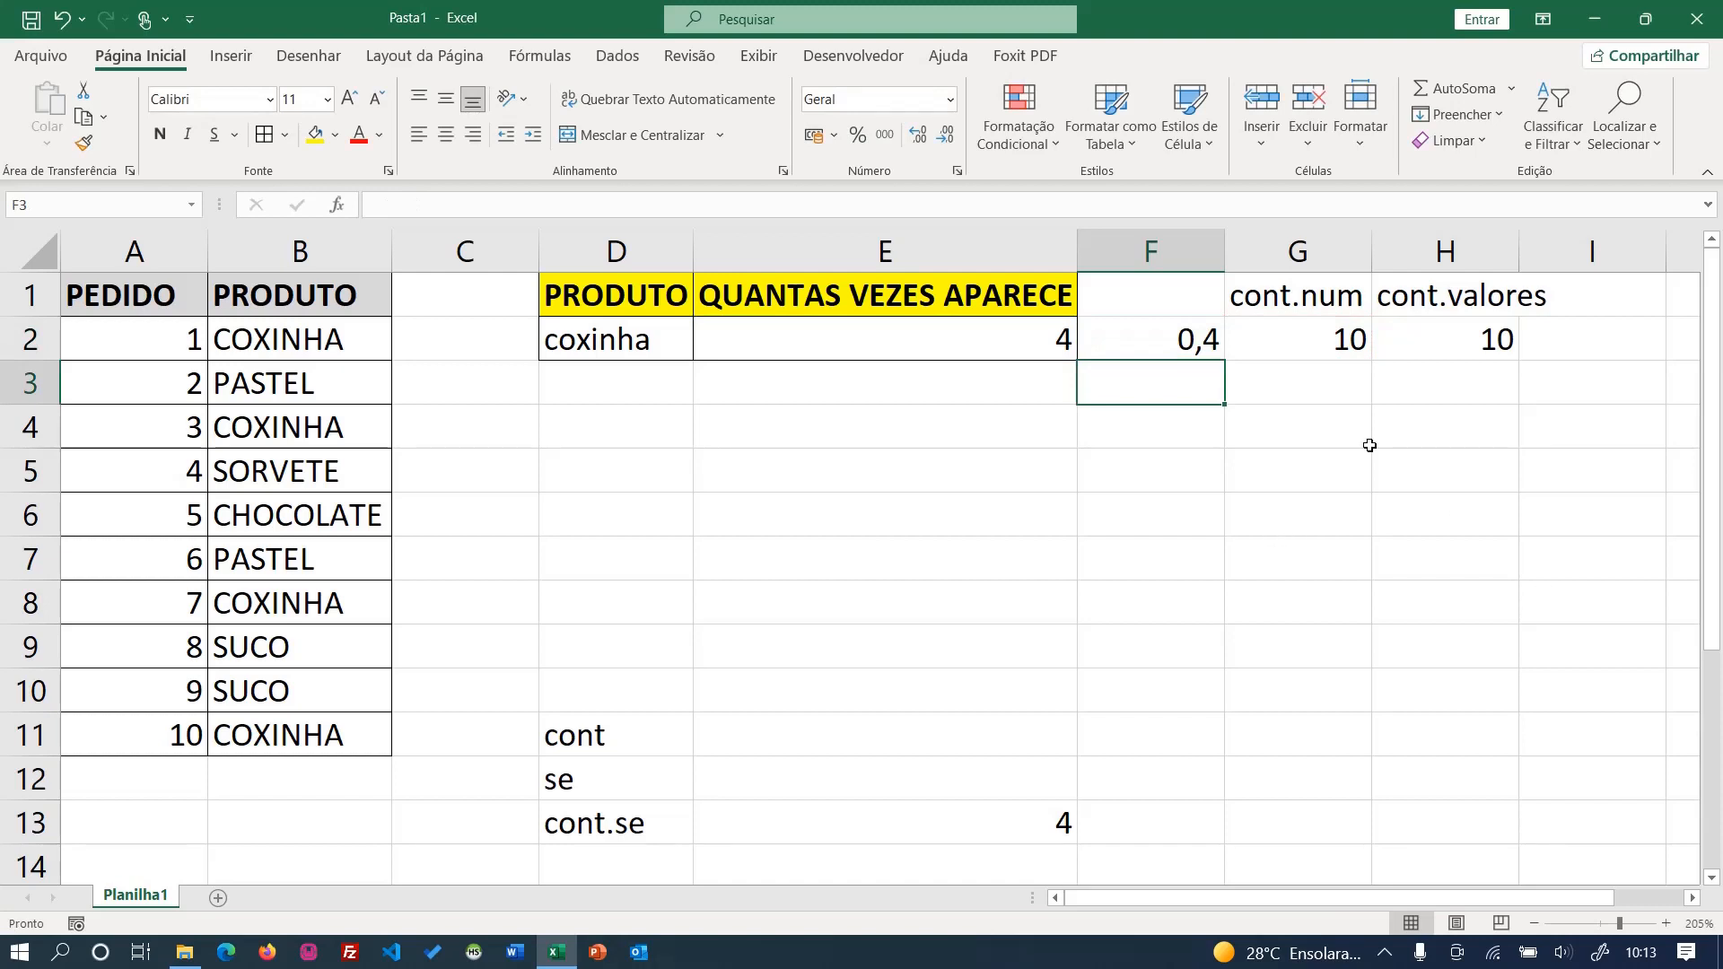
- Format the share in F2 as a percentage and review its formula =E2/G2
click(1146, 348)
click(857, 135)
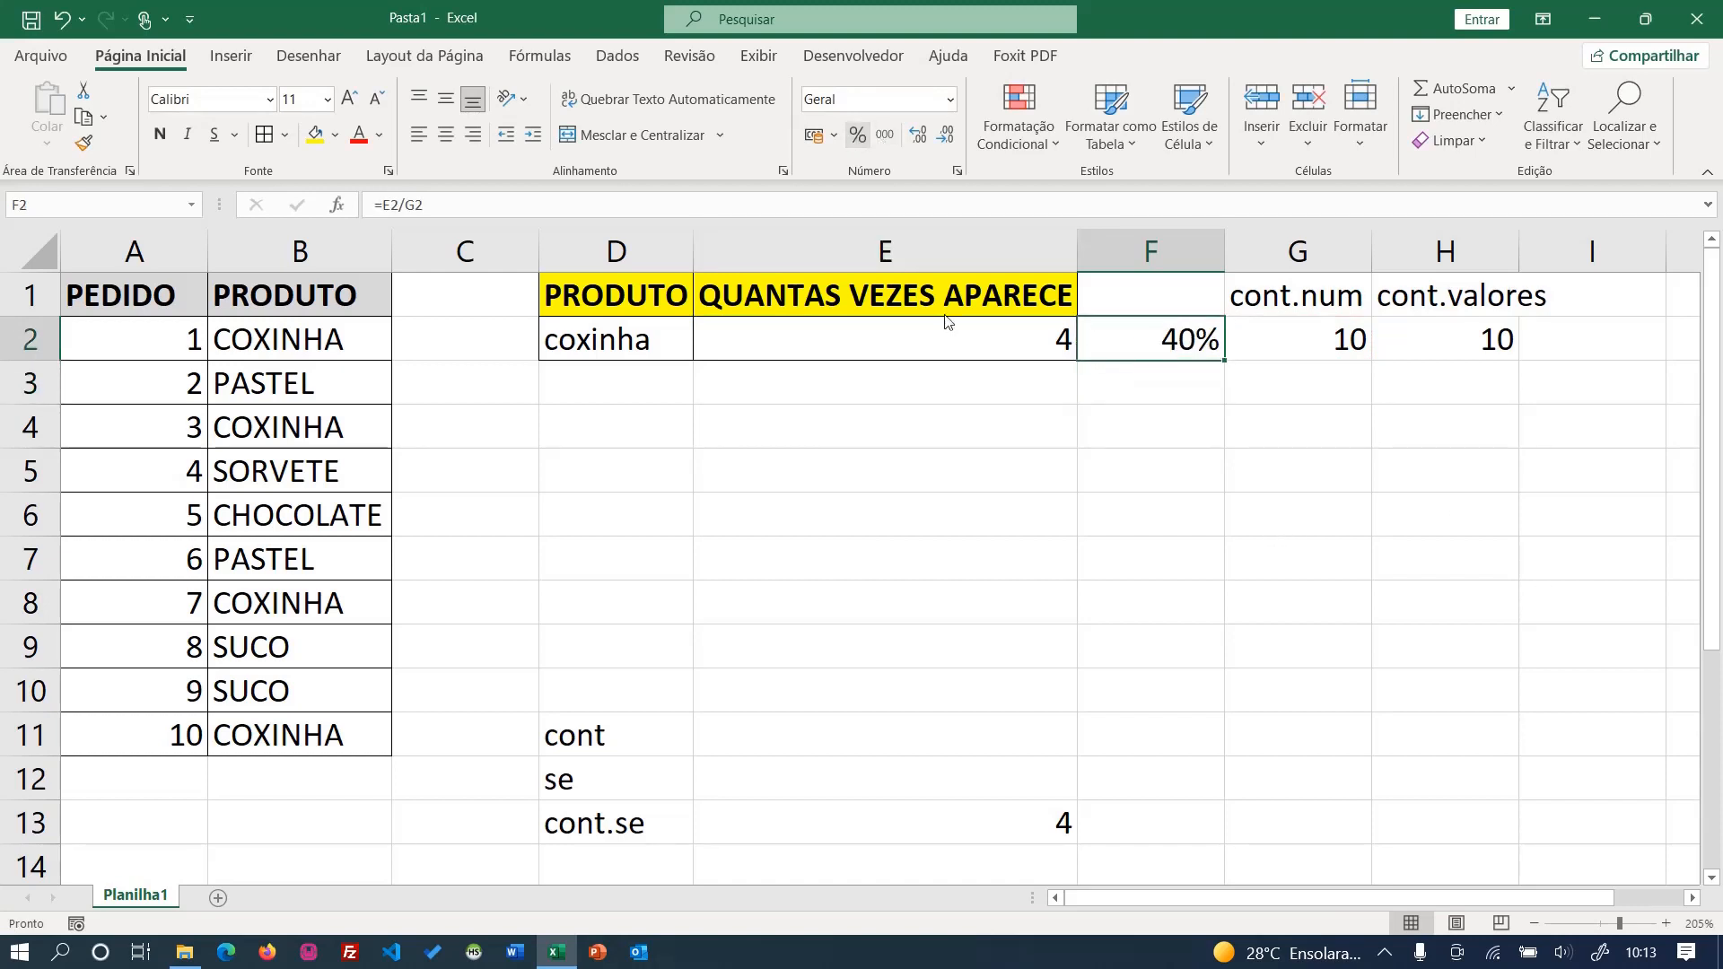
click(946, 325)
click(1127, 368)
click(1059, 350)
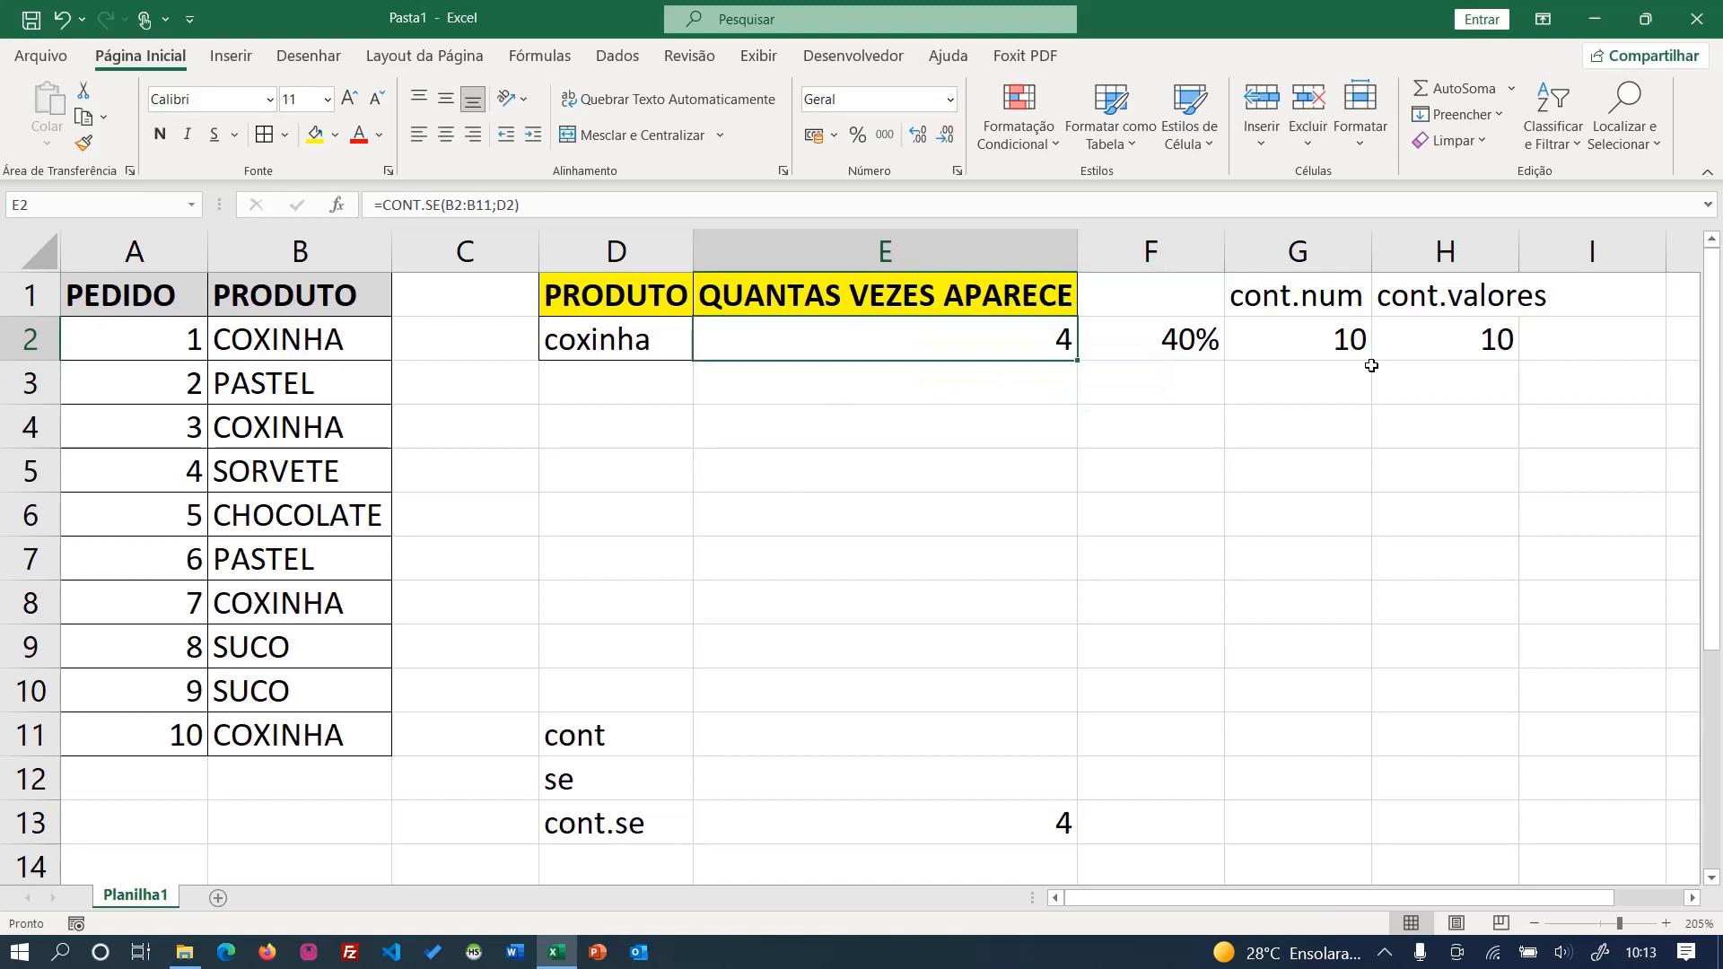
click(1161, 344)
text(=E2/G2)
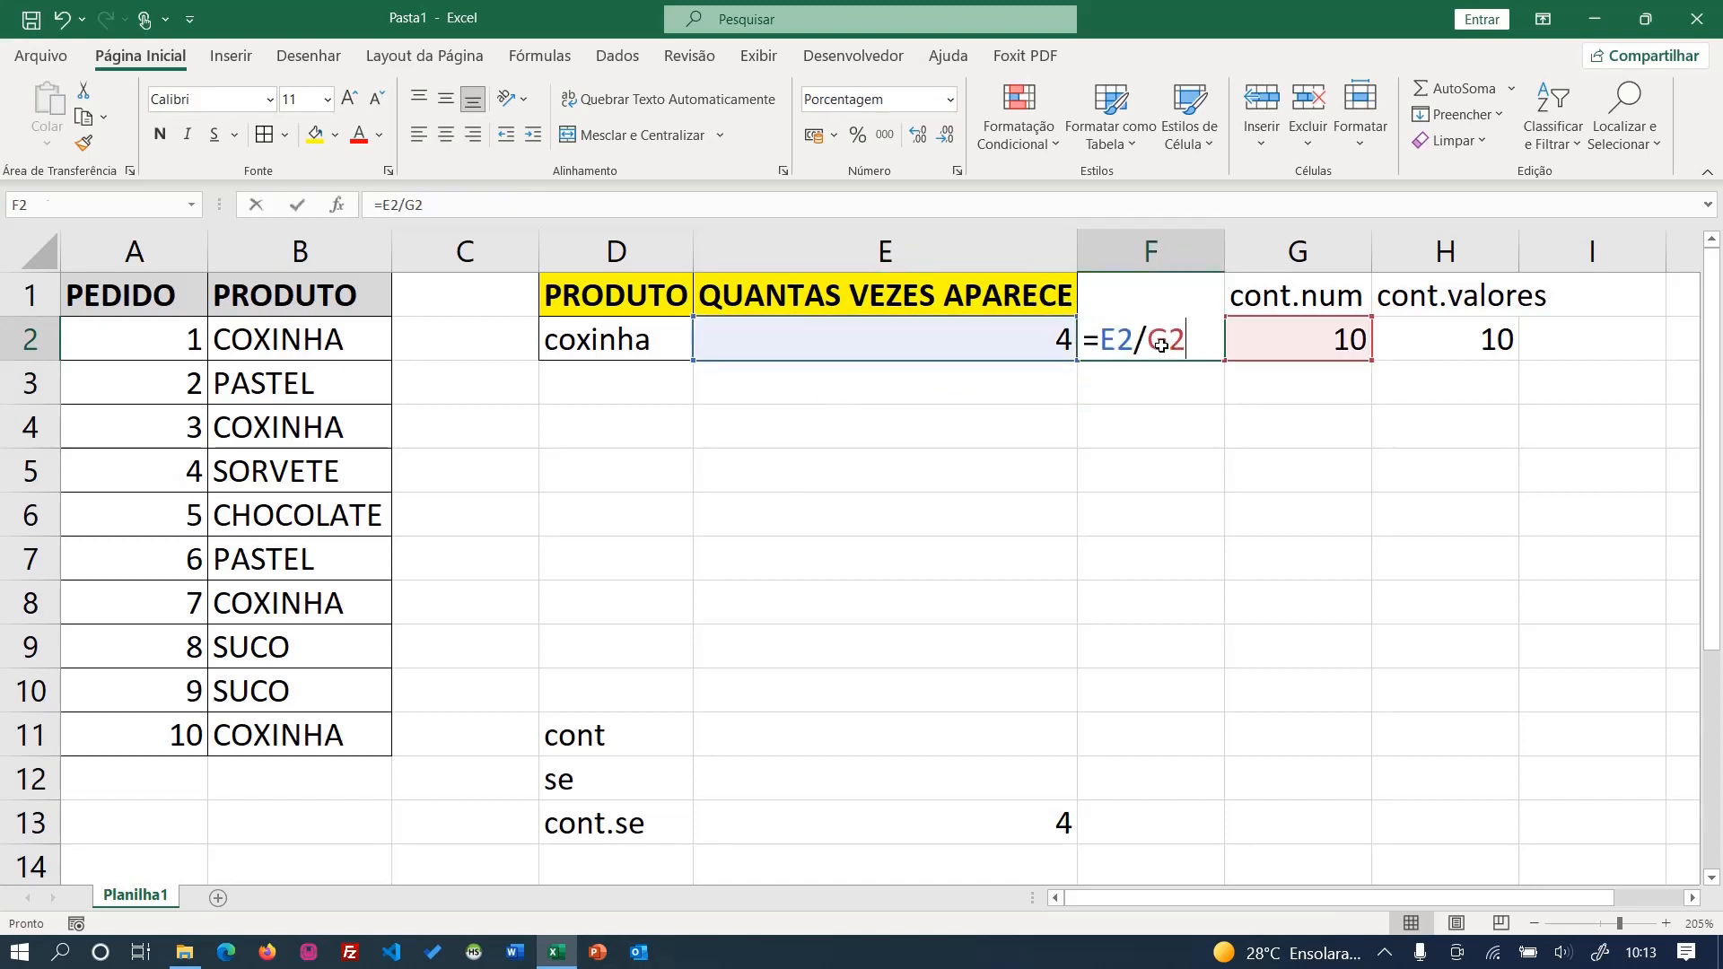
key(Return)
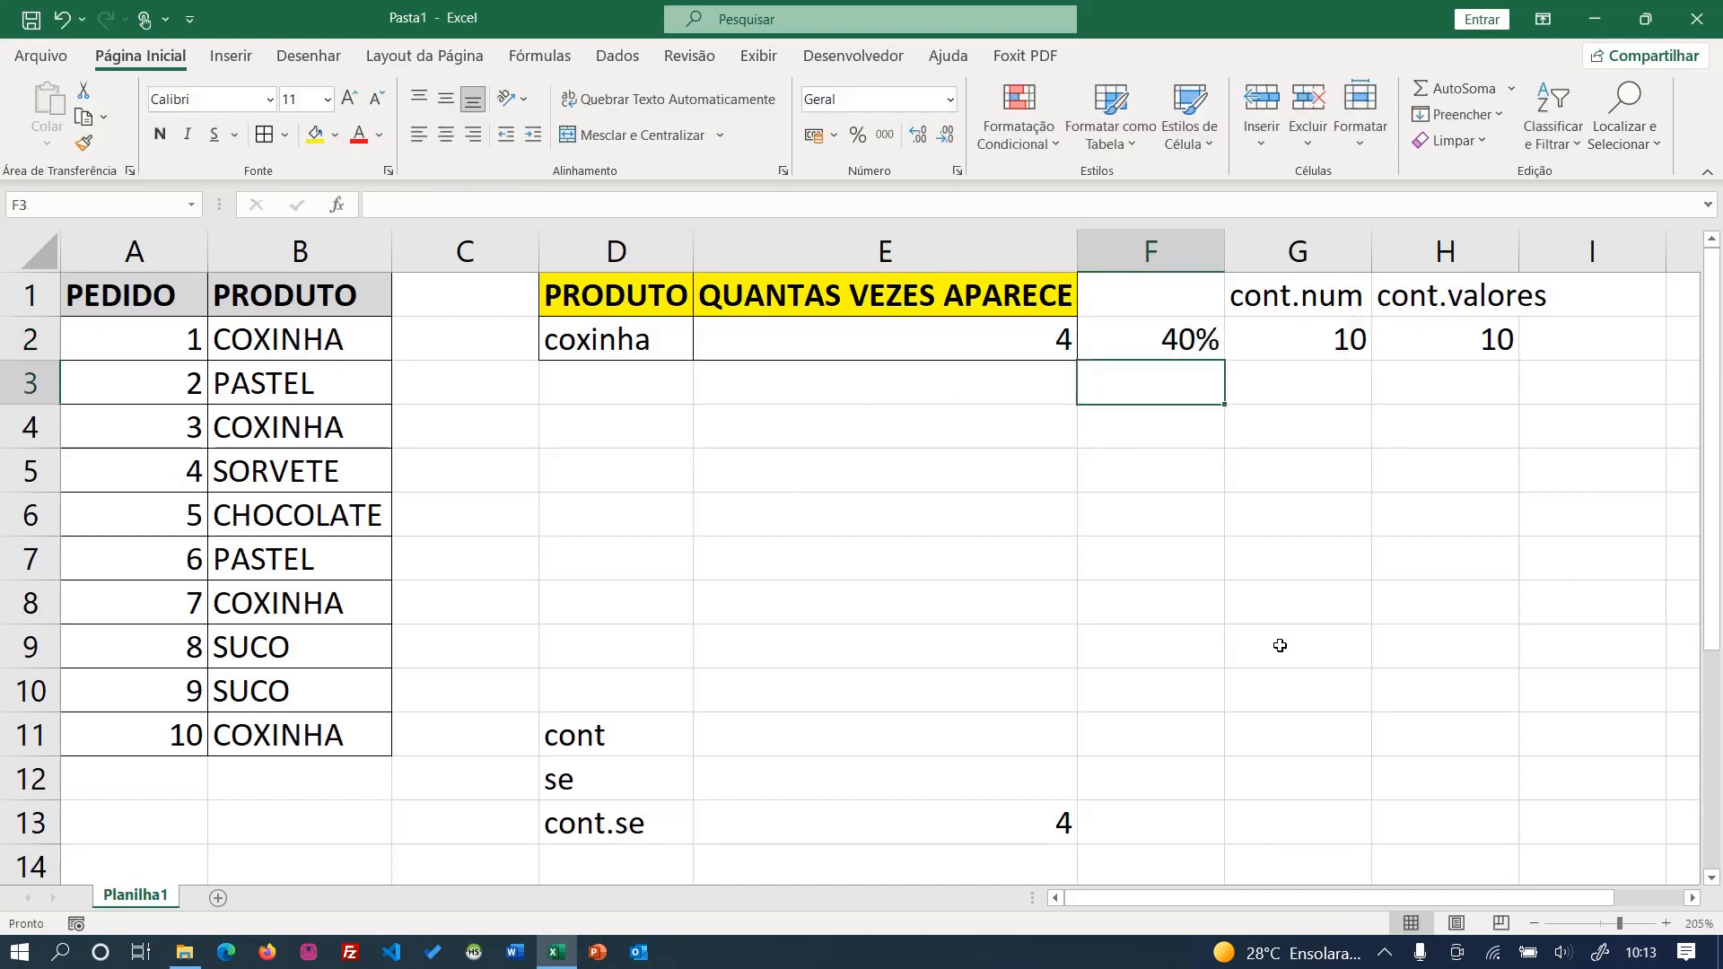
- Test the count and percentage by entering sorvete and then pastel as the product in D2
click(619, 339)
text(sorvete)
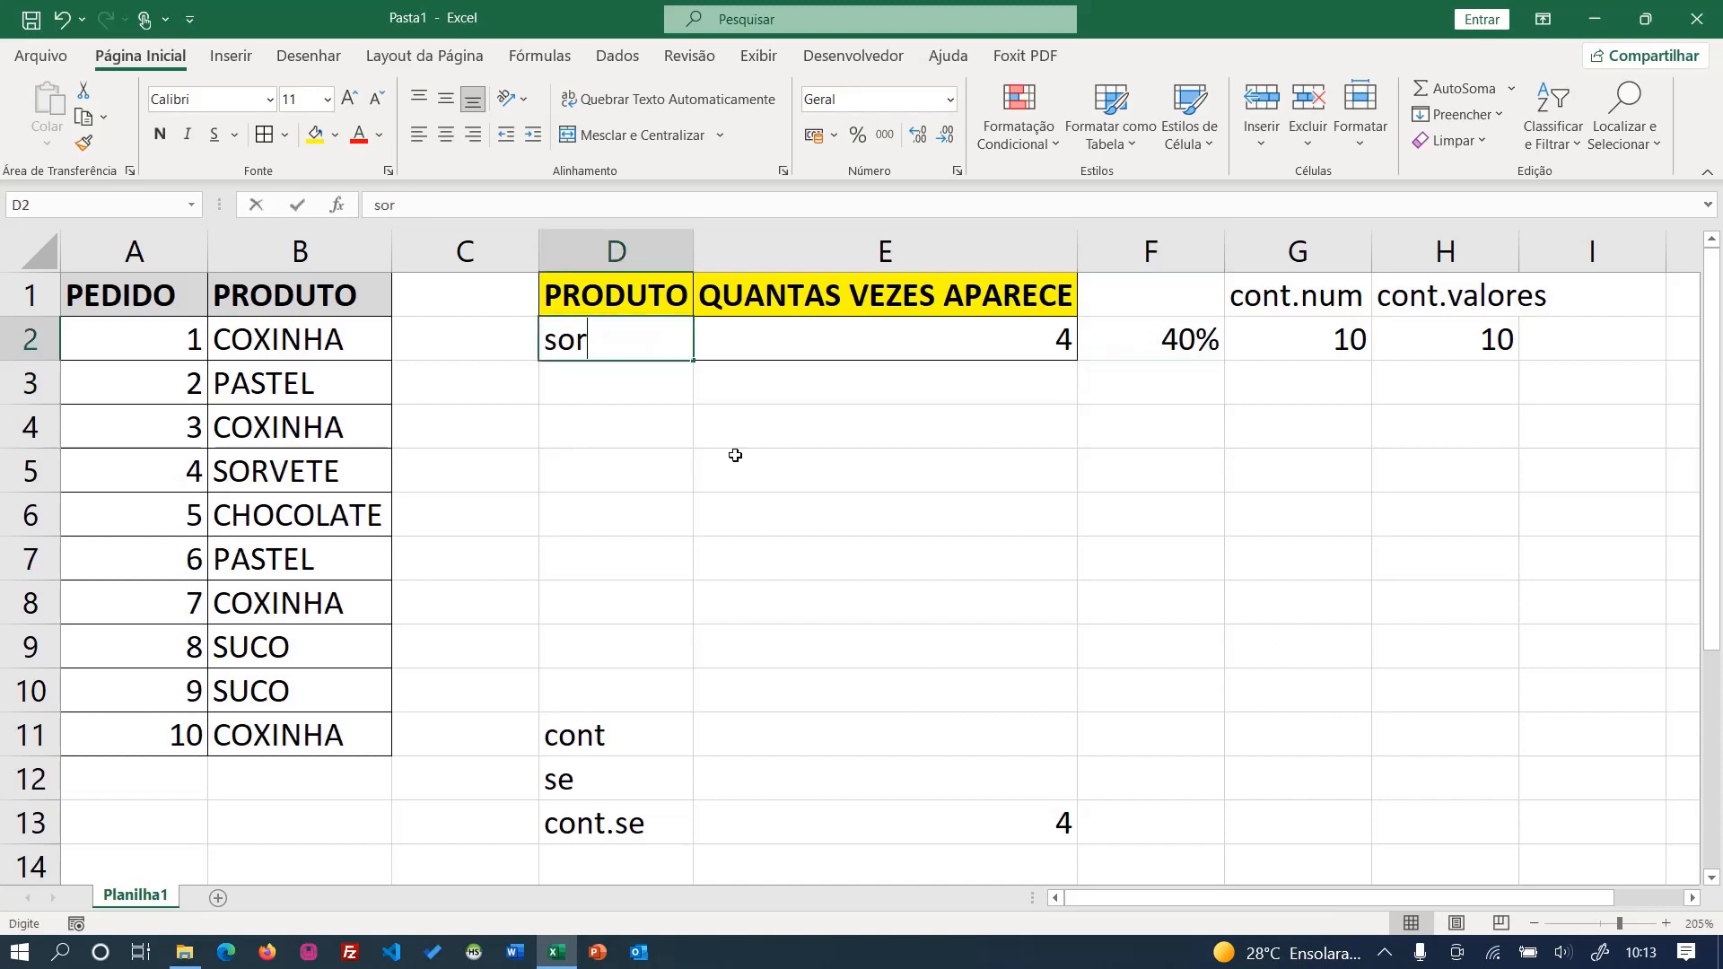
key(Return)
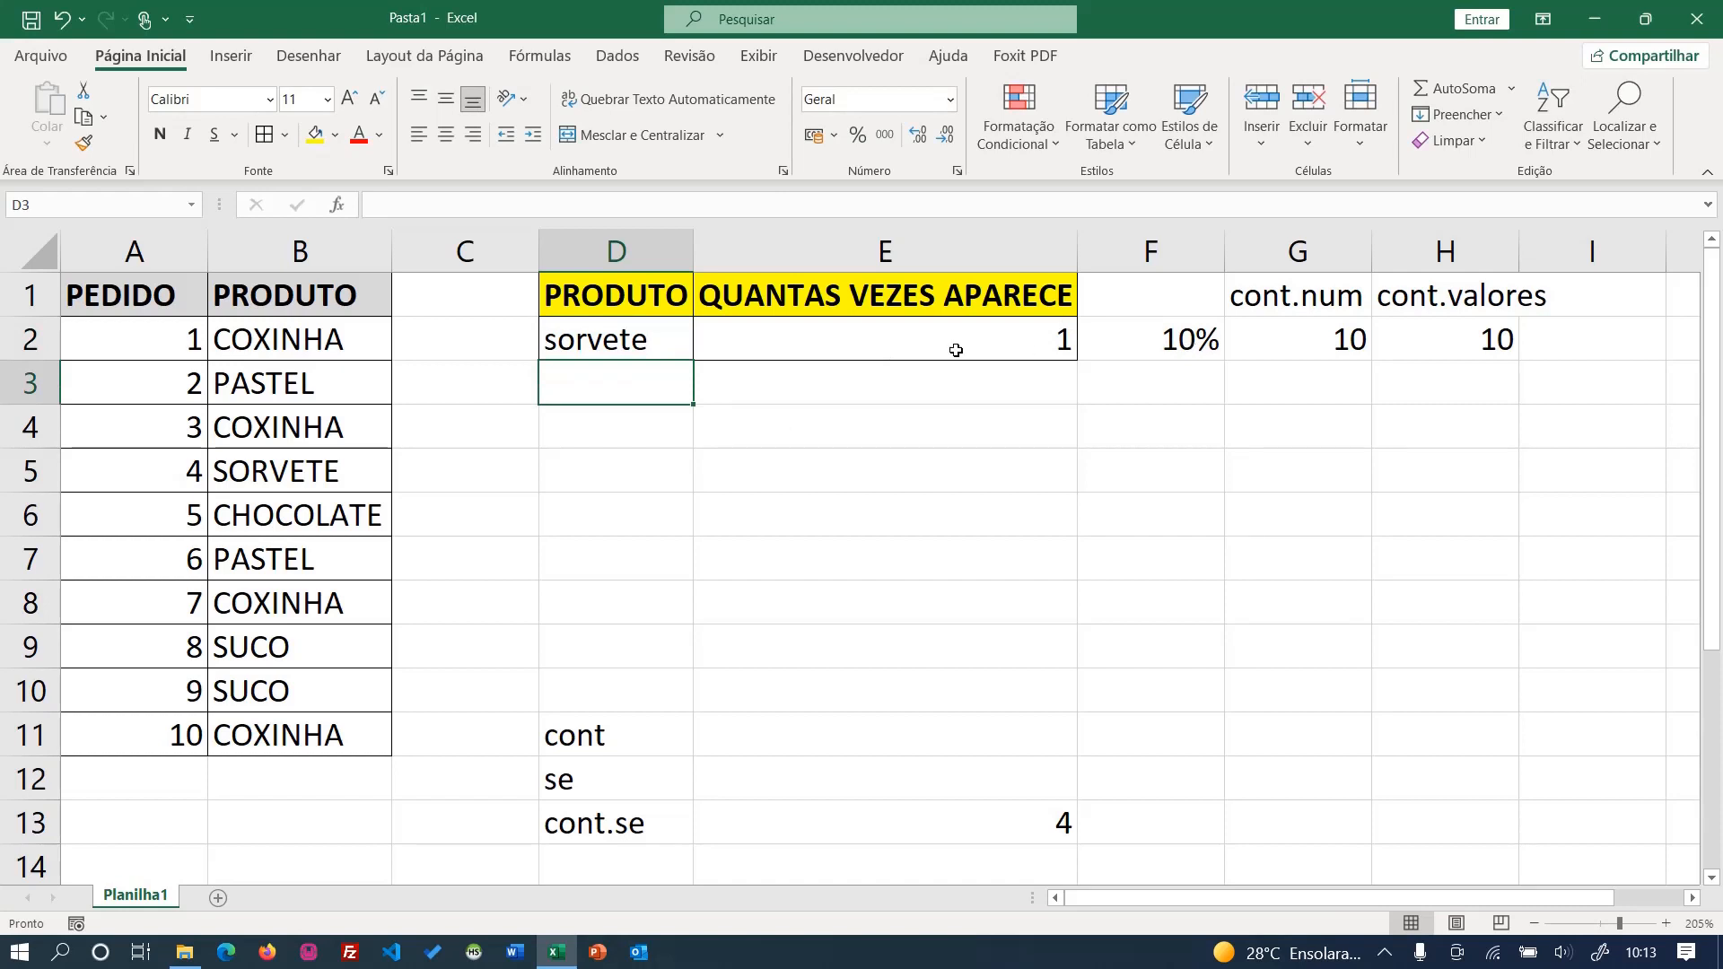
click(1170, 337)
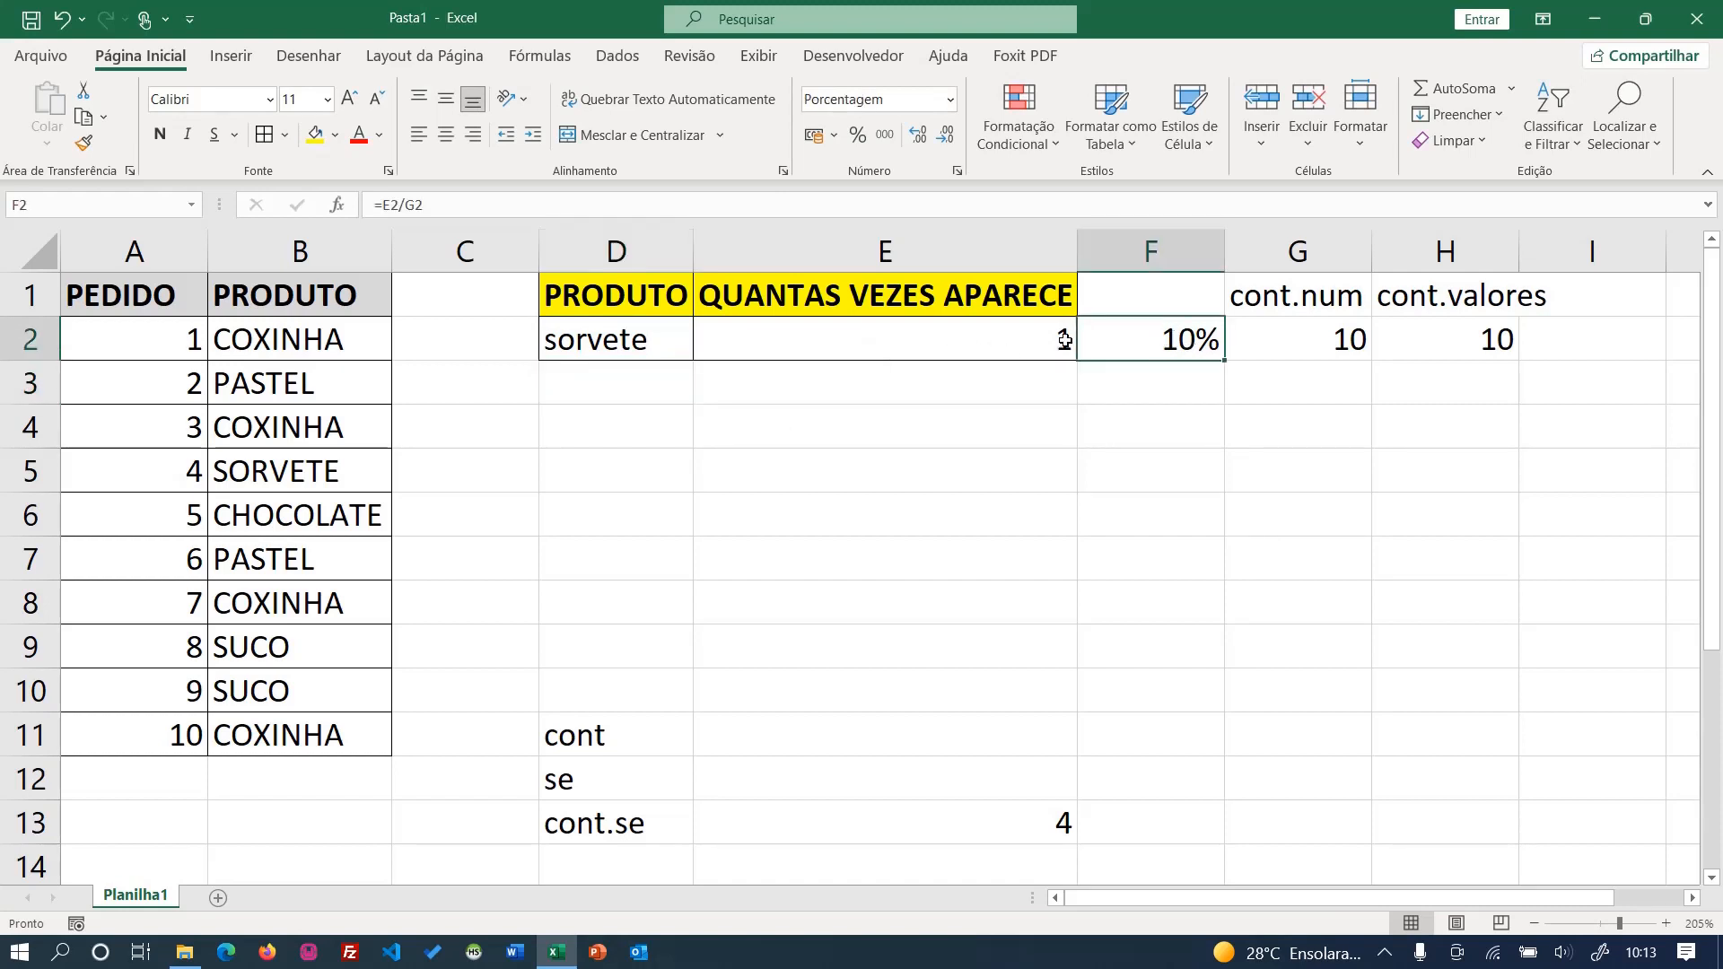
click(653, 346)
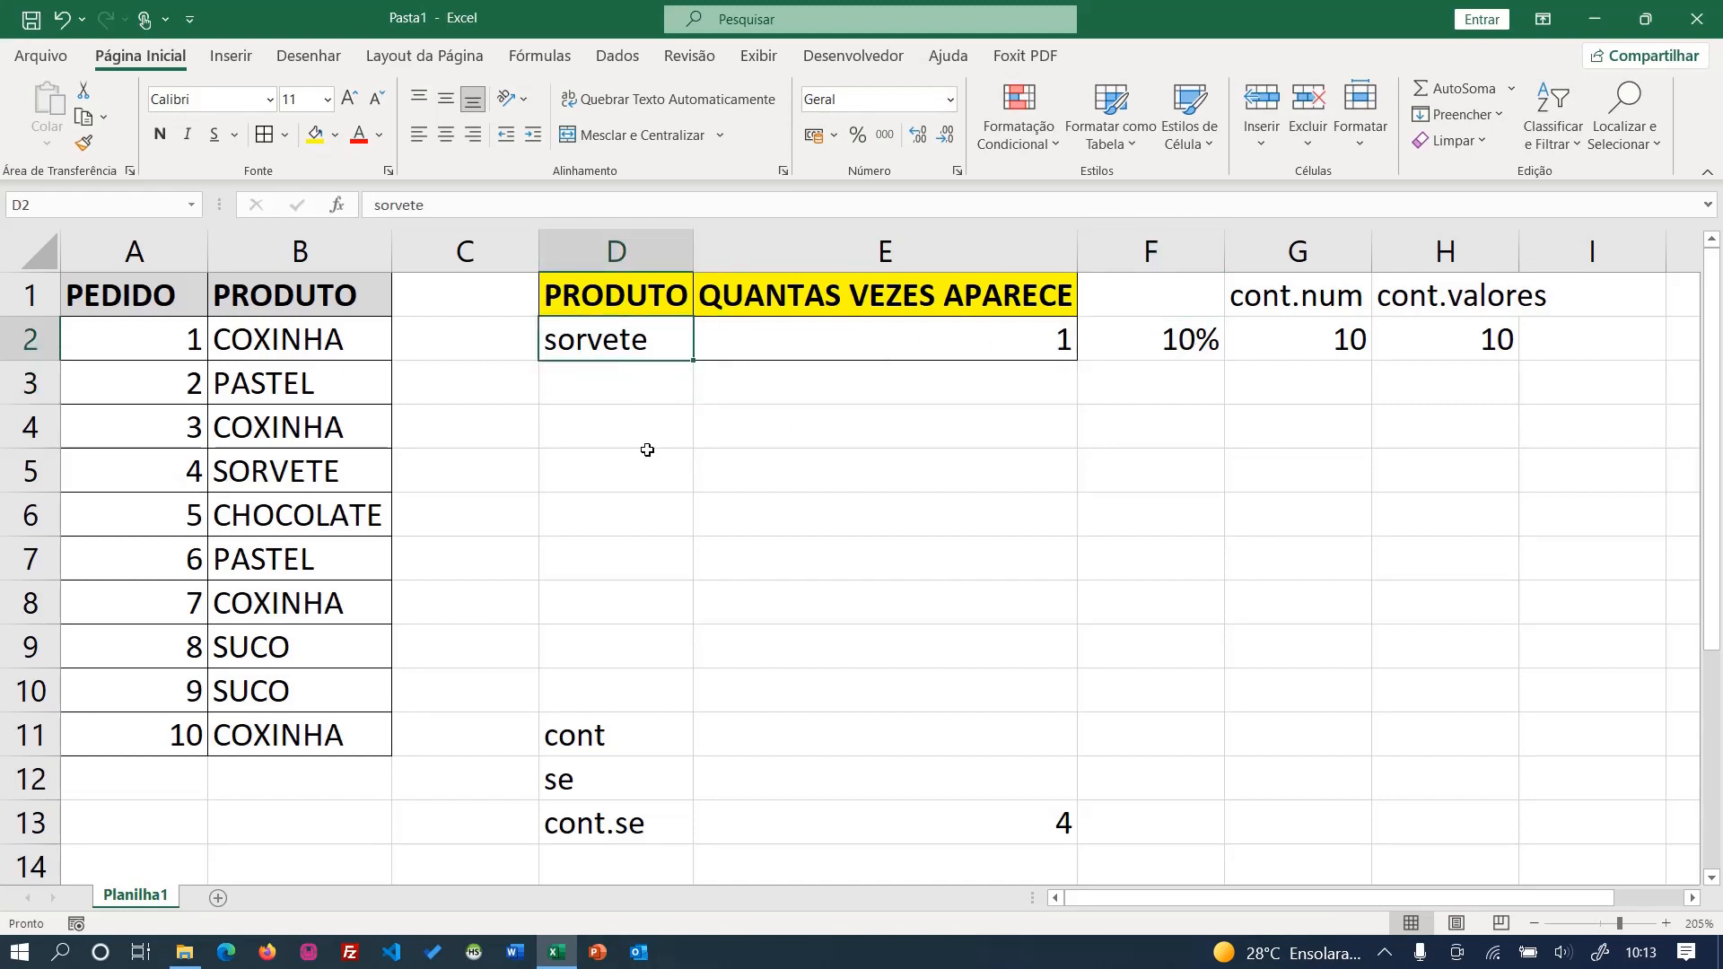
text(pastel)
key(Return)
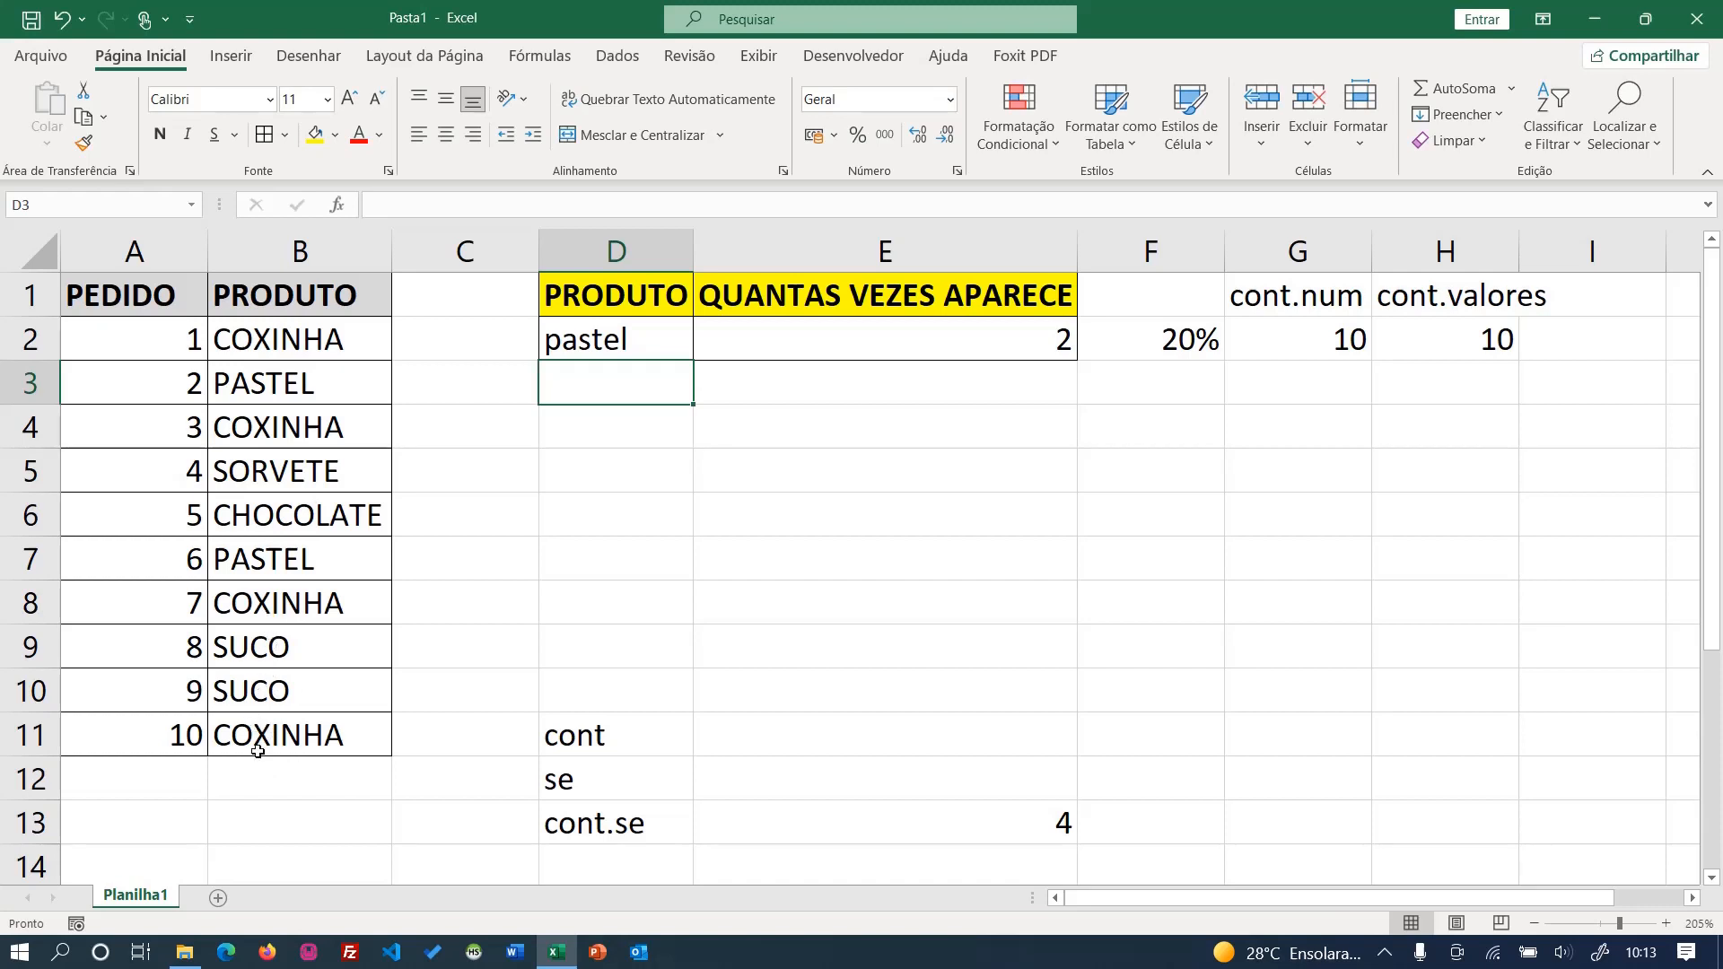
- Replace the product of order 5 in B6 with pastel
click(275, 525)
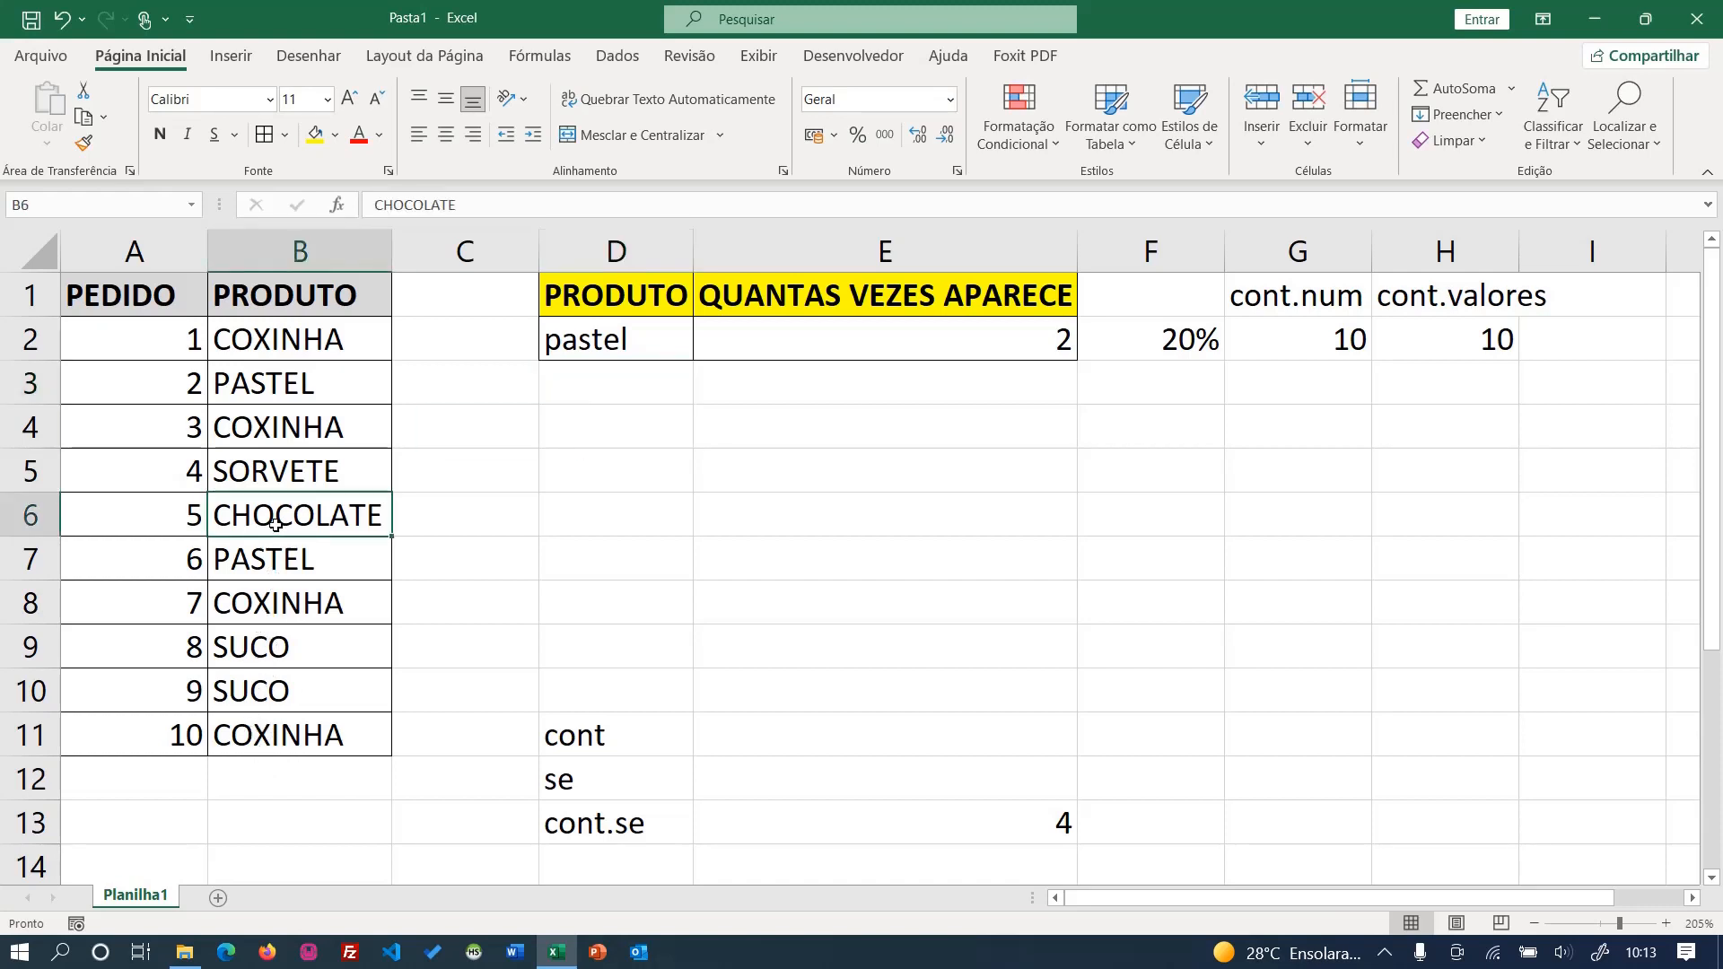
text(pastel)
key(Return)
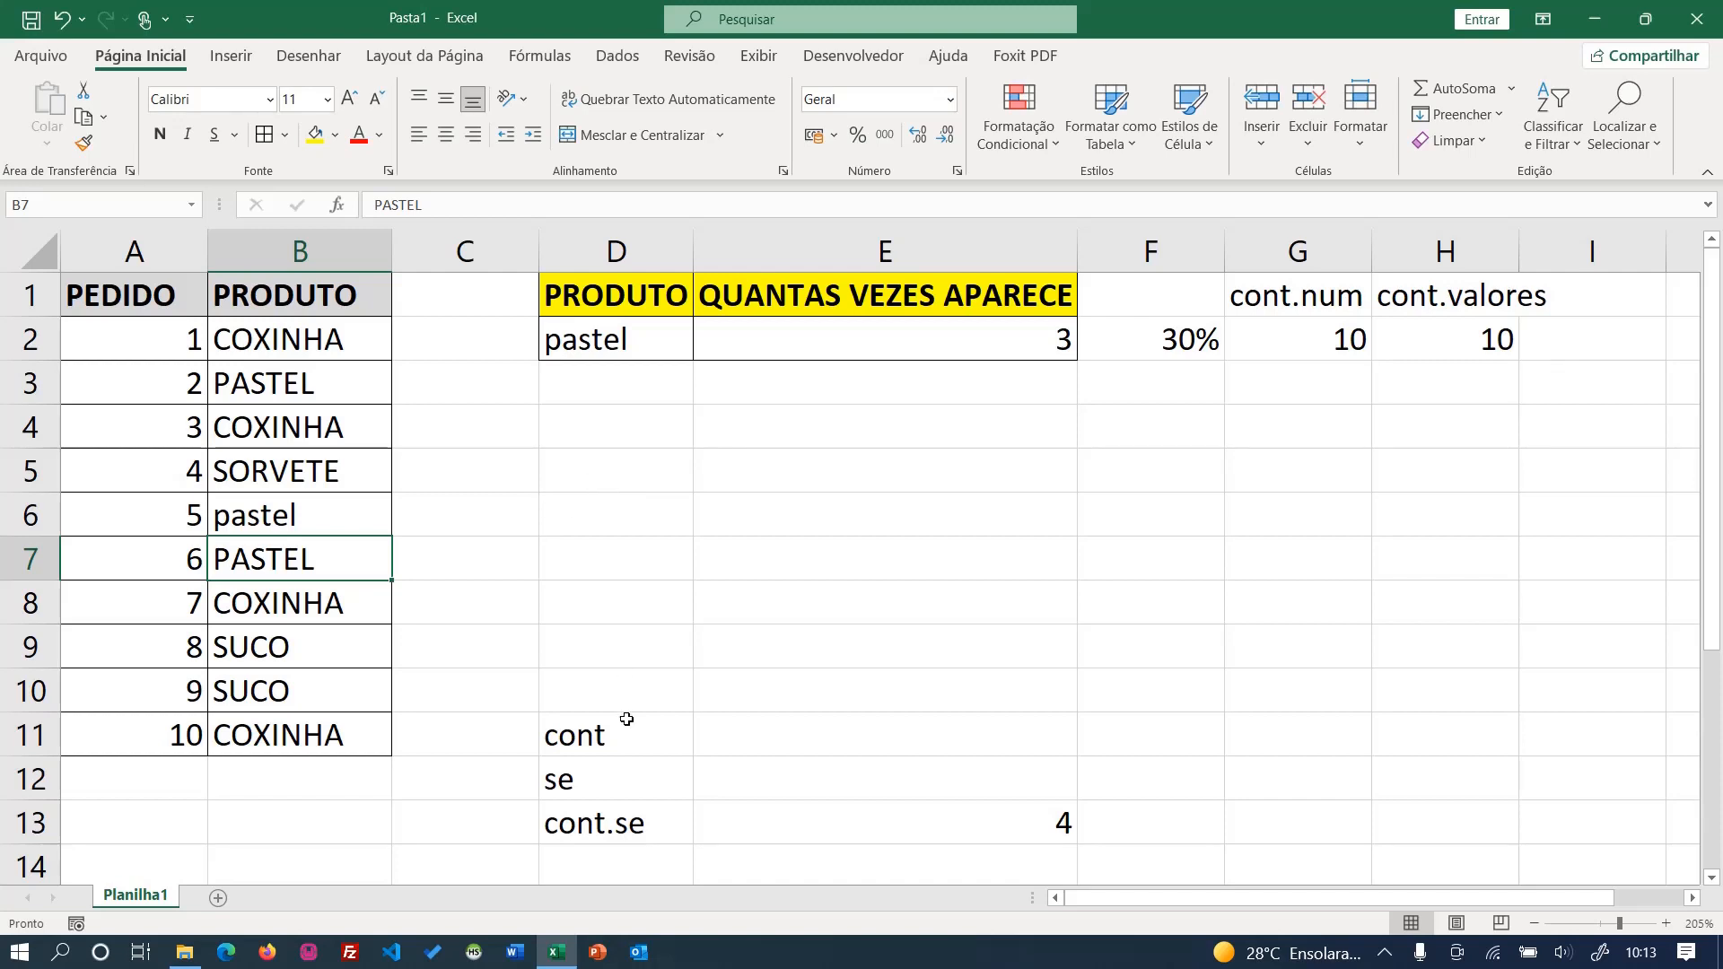
- Clear the leftover cont, se and cont.se notes and the example count beneath the summary table
drag(598, 729, 1004, 846)
key(Delete)
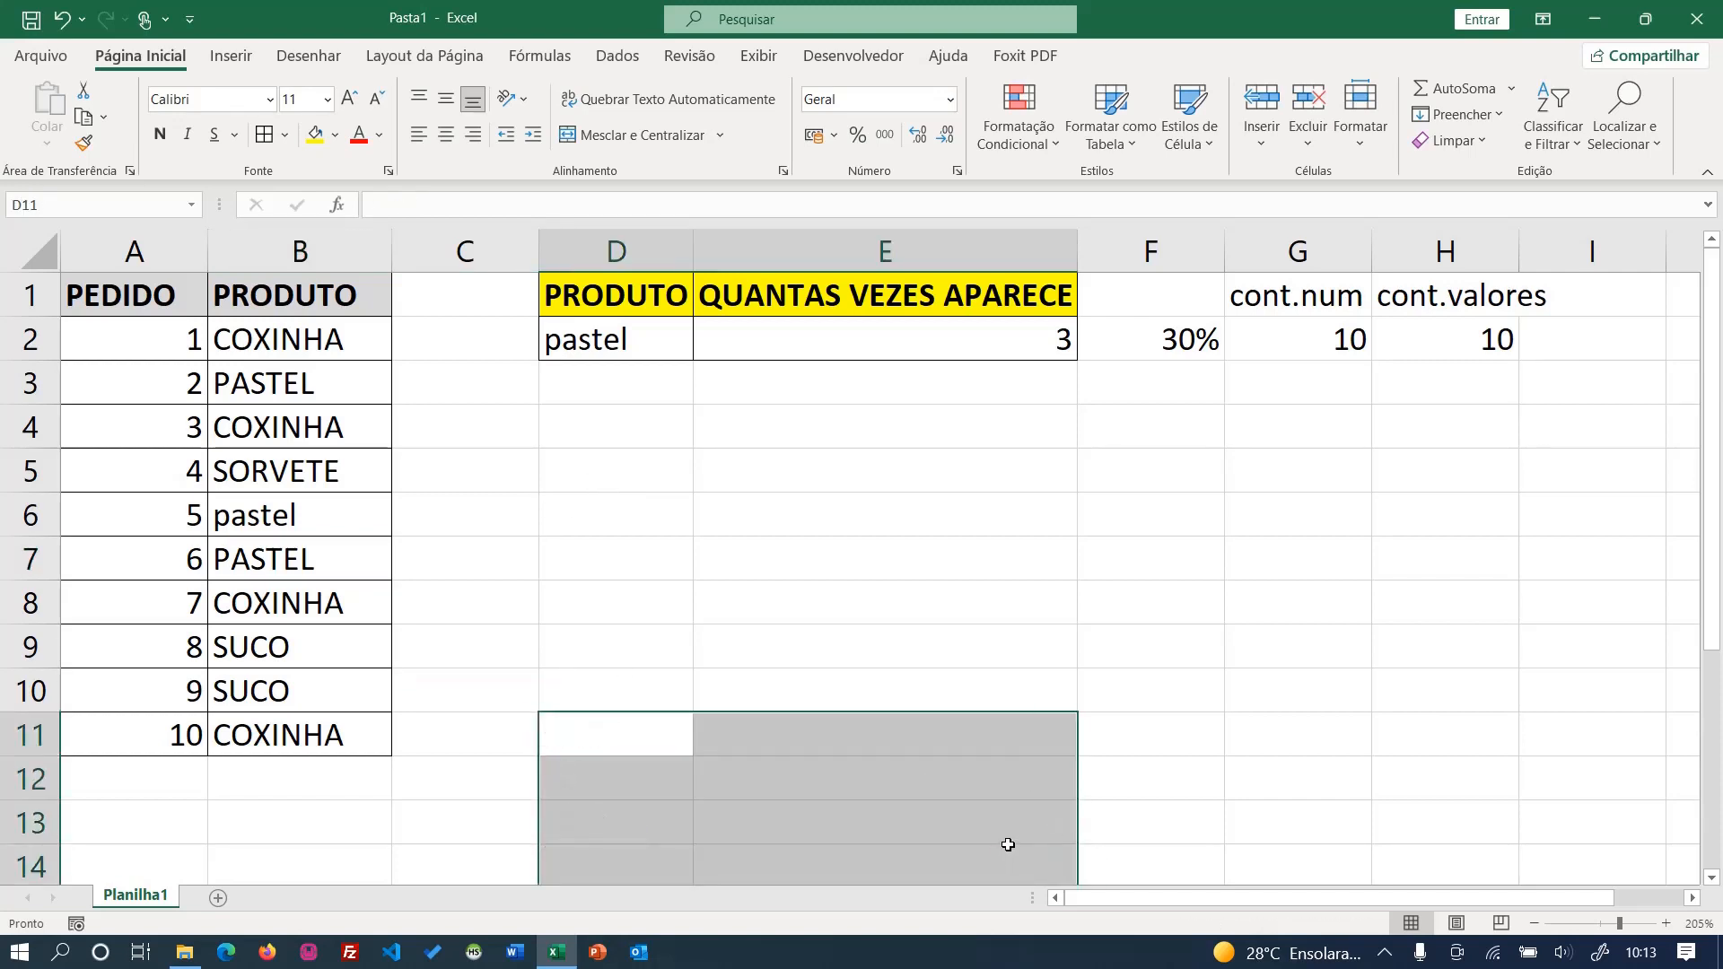
click(380, 420)
- Copy the ordered products in B2:B11 into the summary's PRODUTO column starting at D2
drag(274, 345, 292, 745)
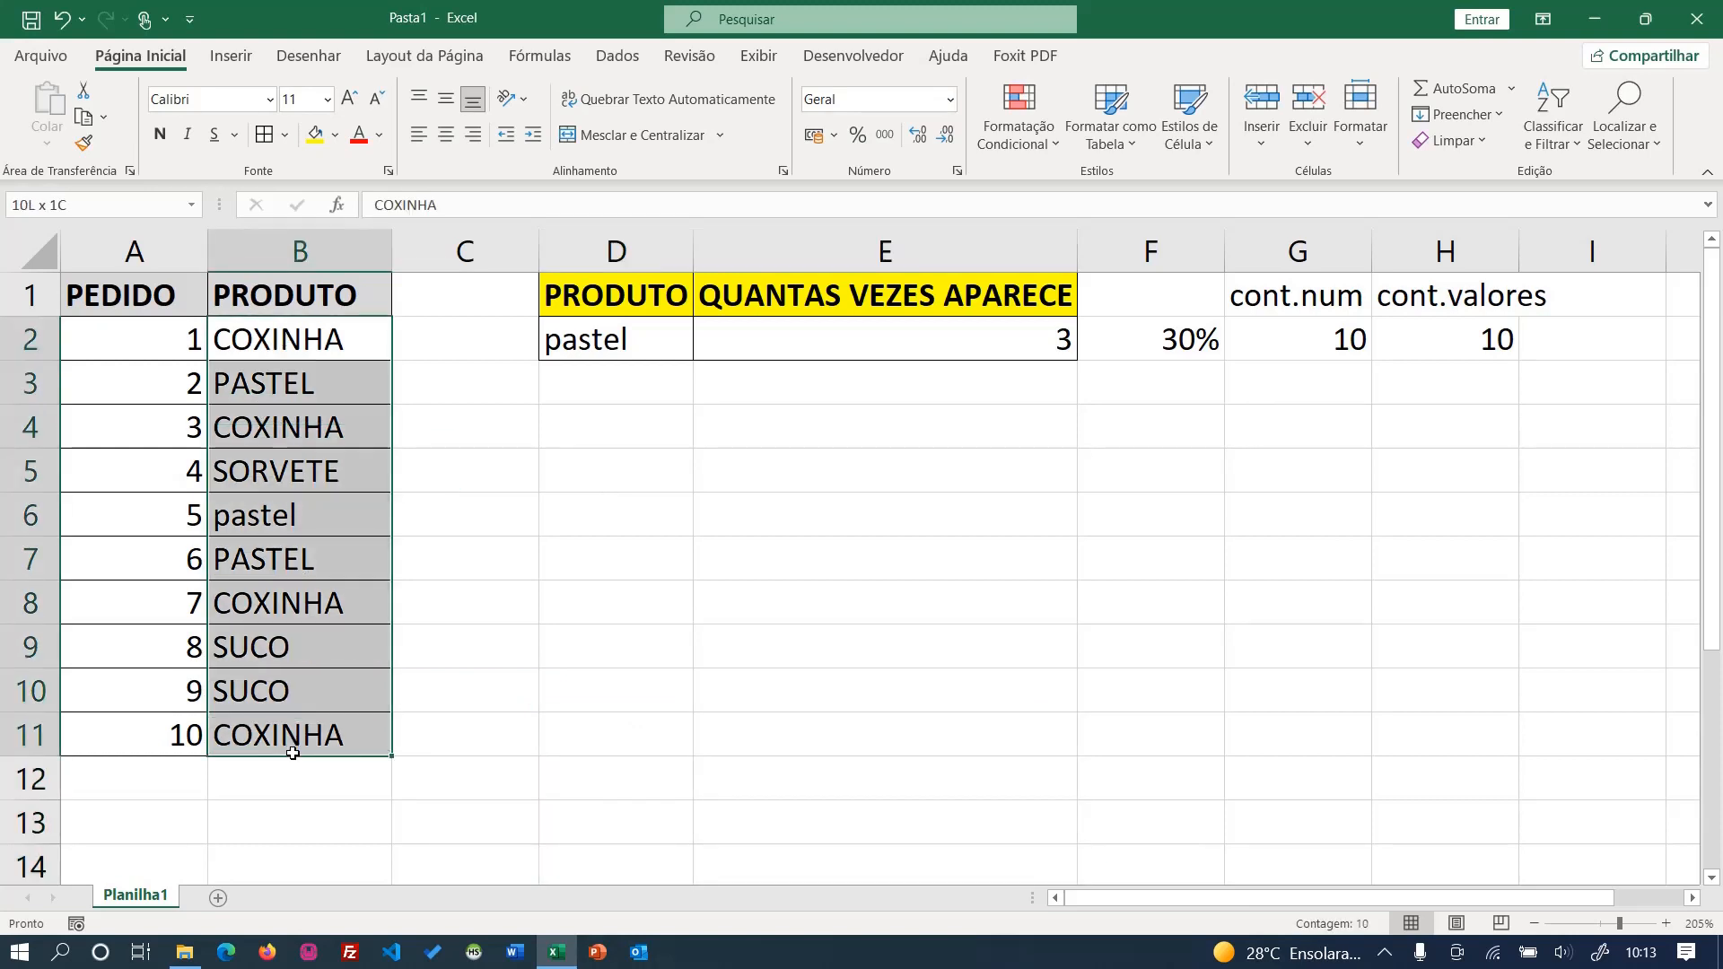
key(ctrl+c)
click(591, 343)
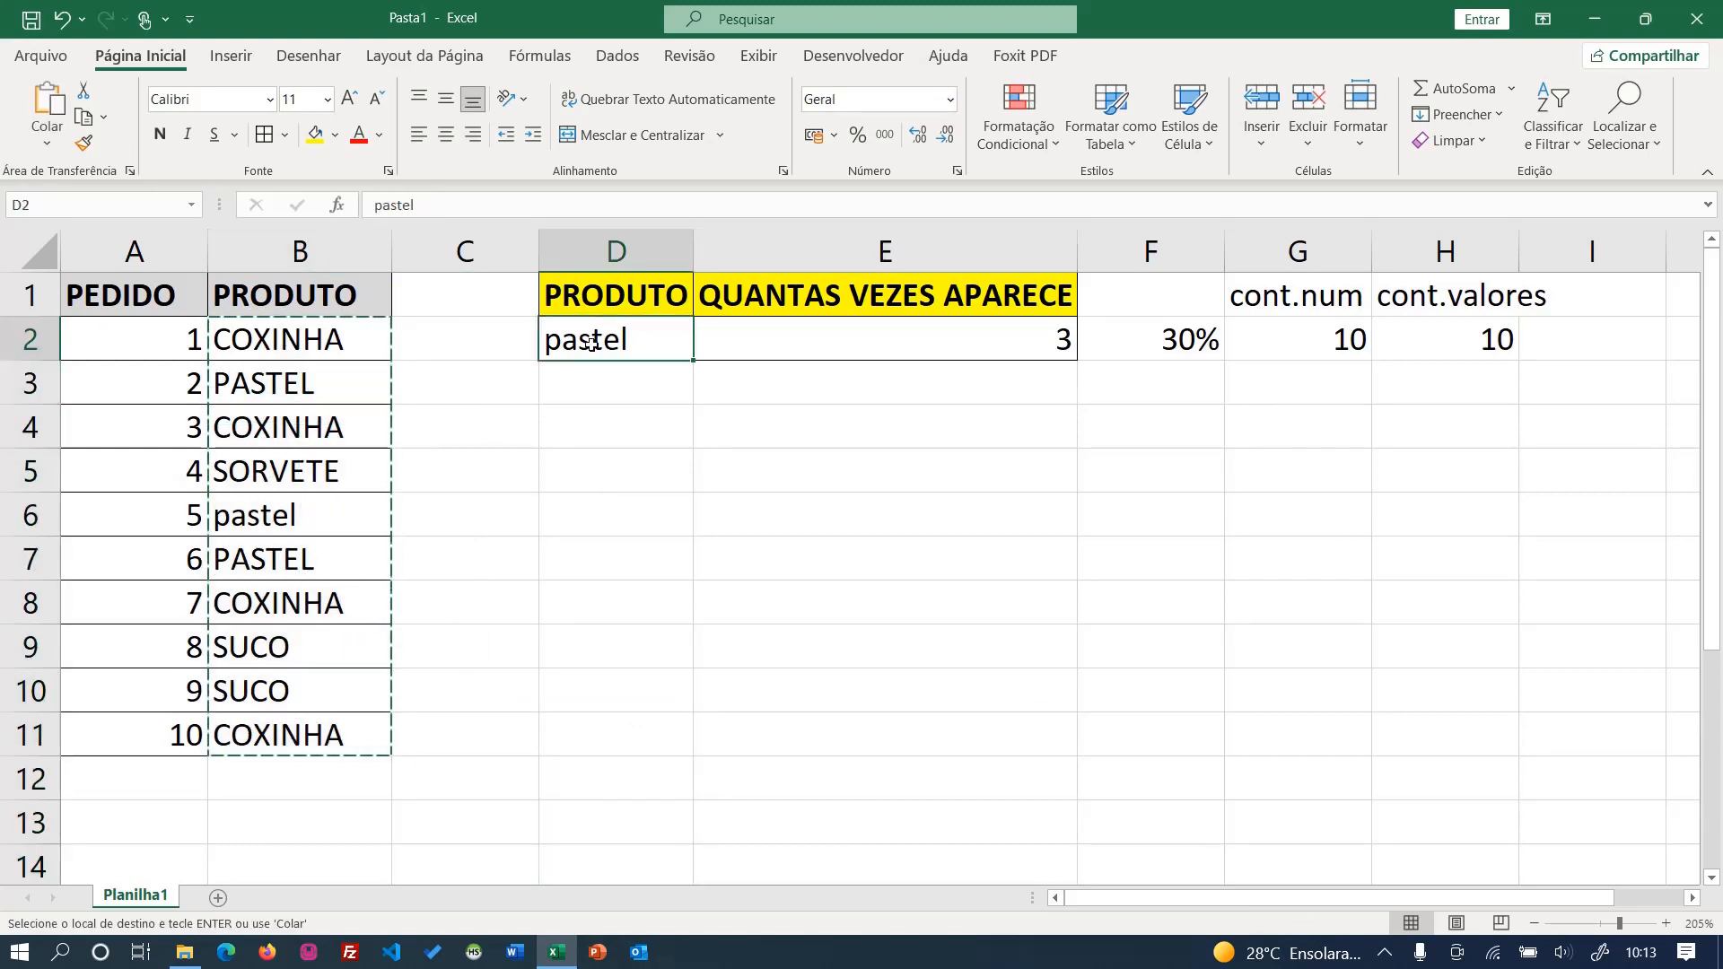
key(ctrl+v)
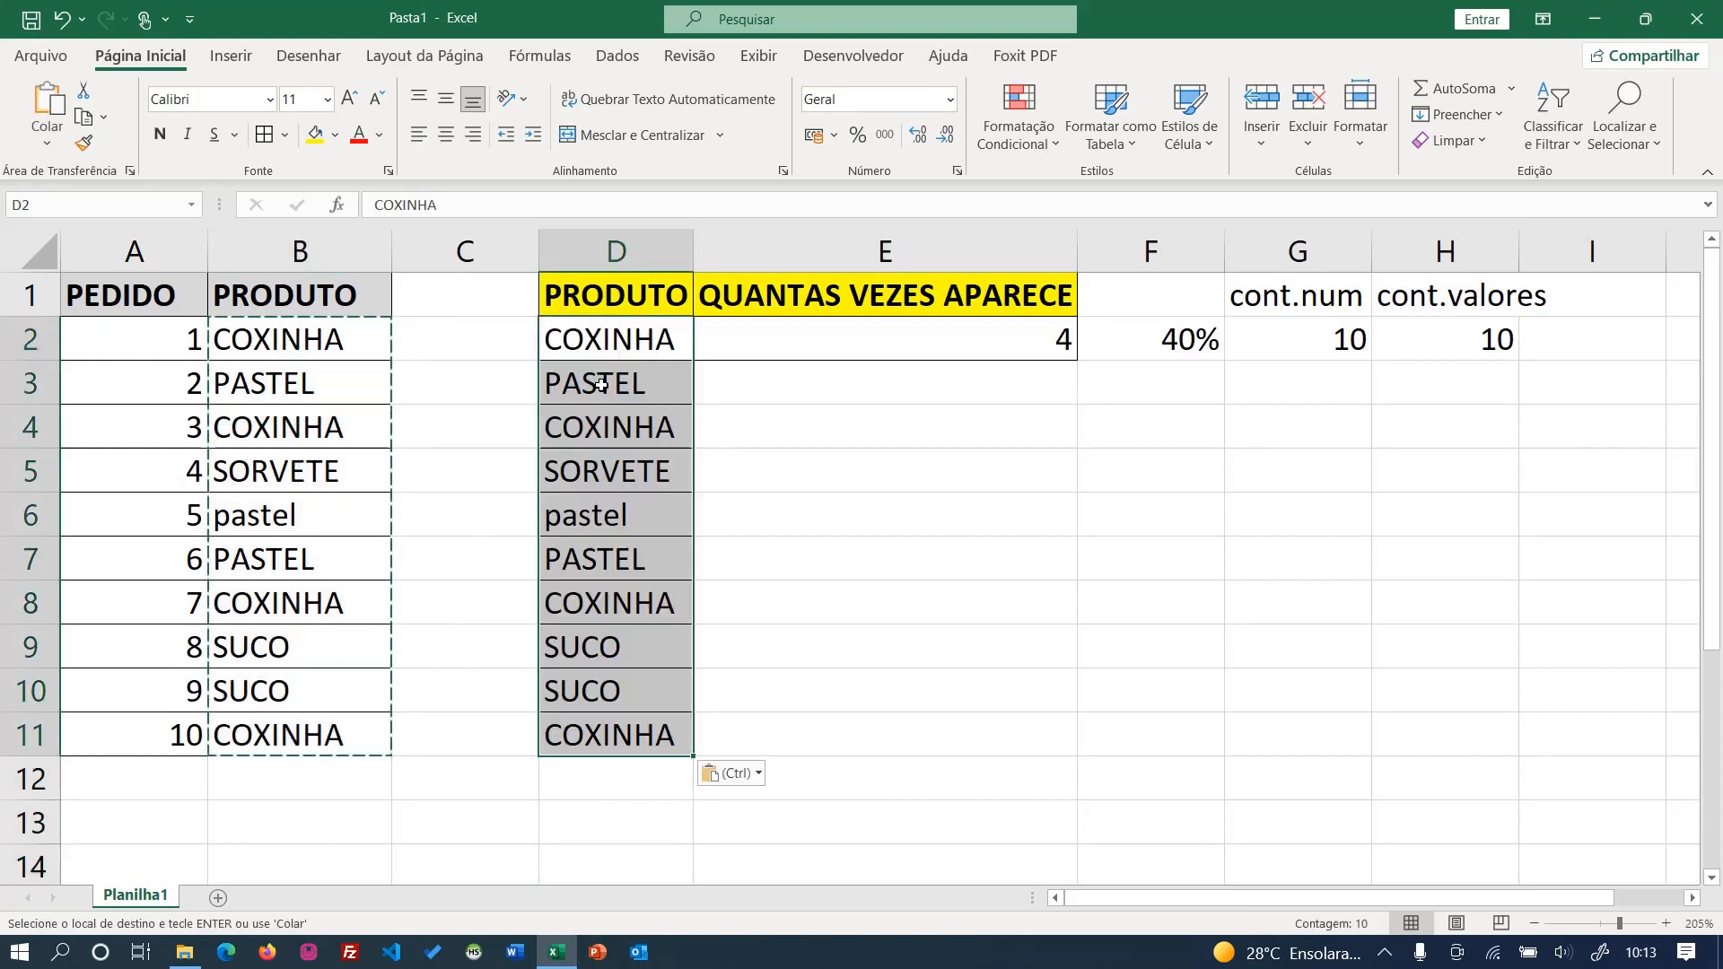
- Remove duplicate products from D2:D11, continuing with the current selection only
click(599, 52)
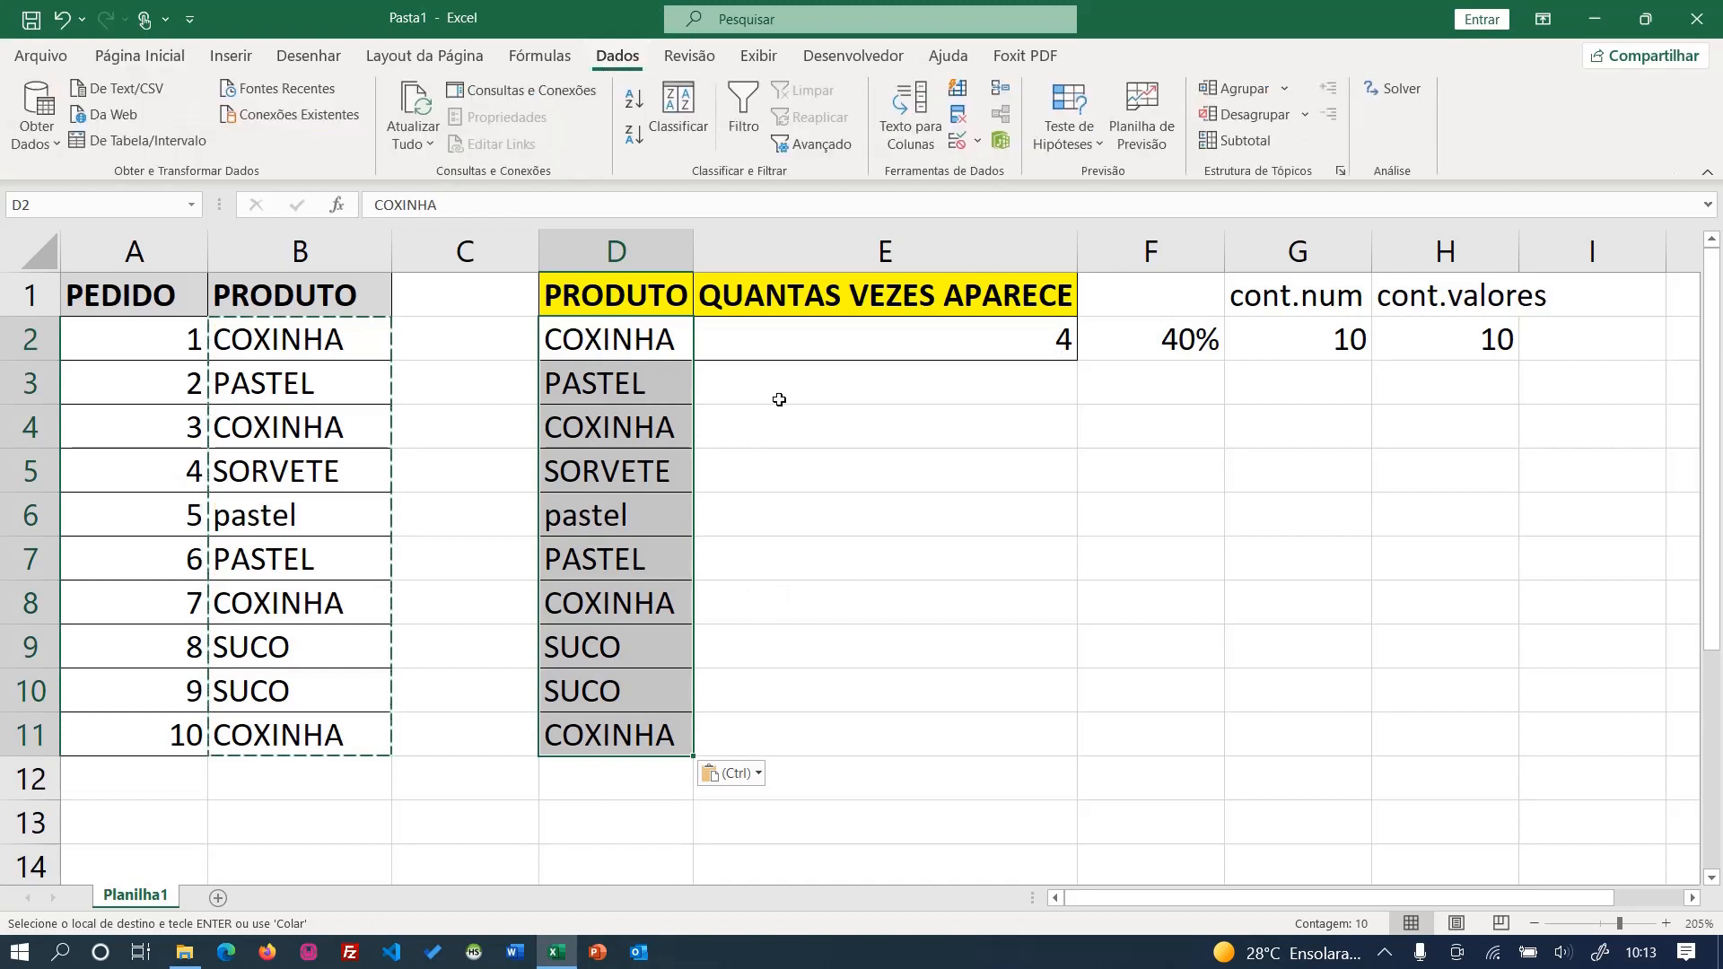
click(957, 120)
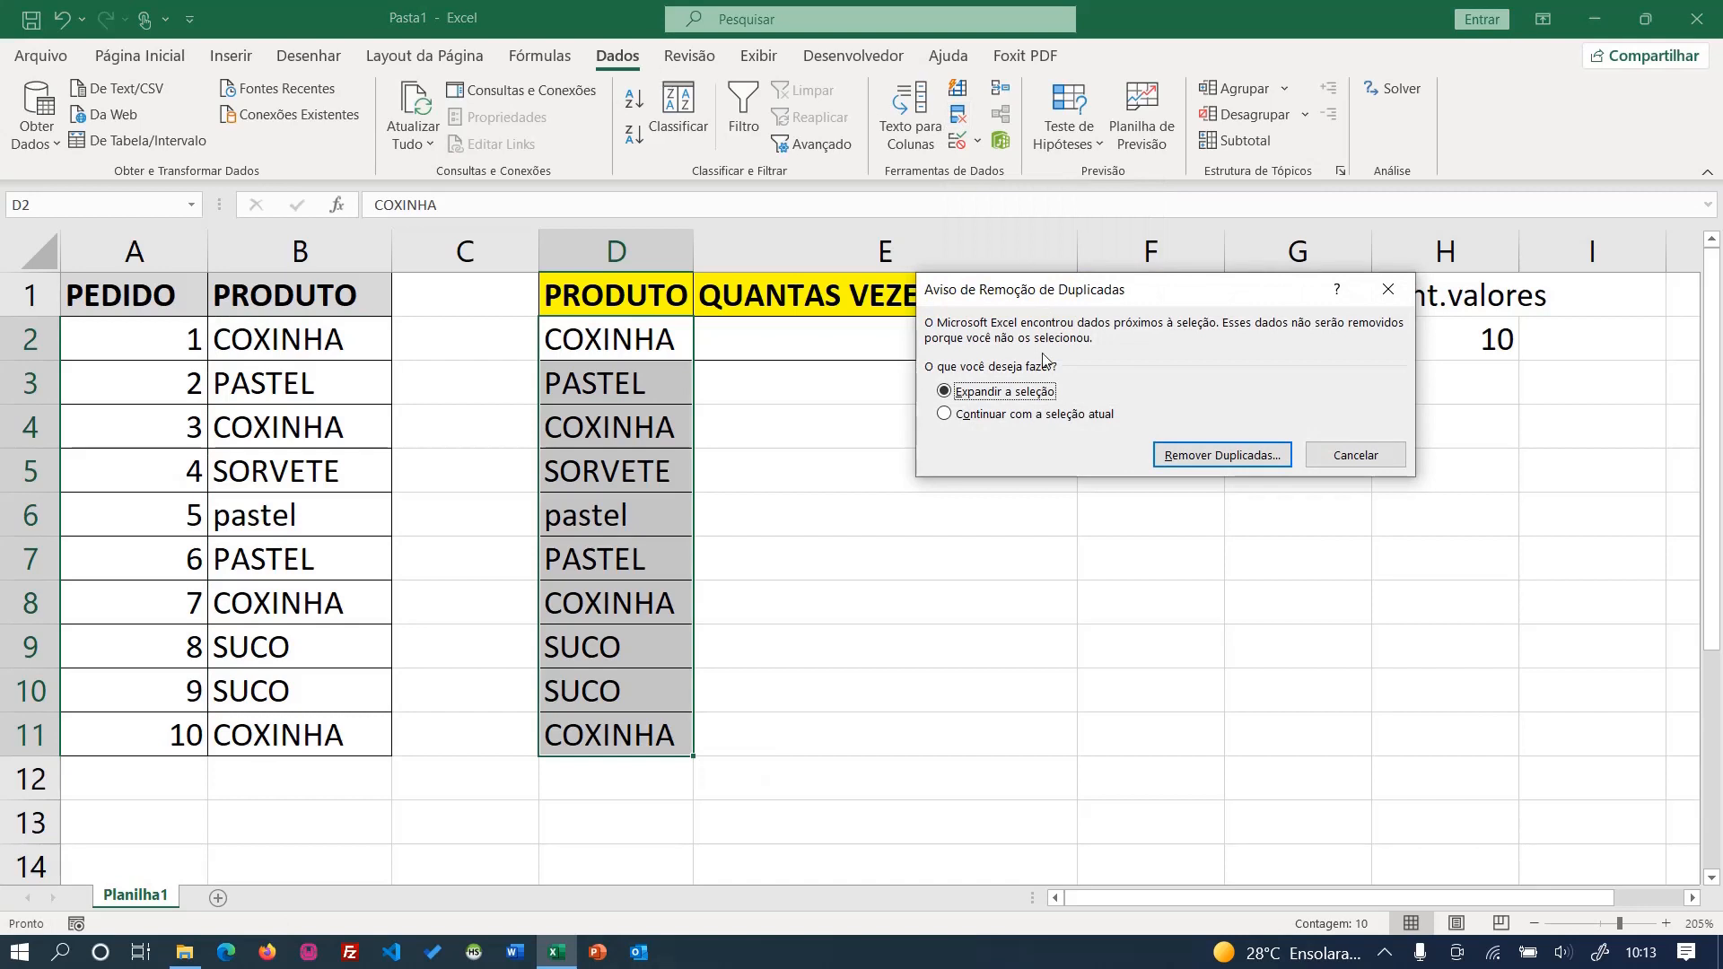
click(1005, 416)
click(1181, 465)
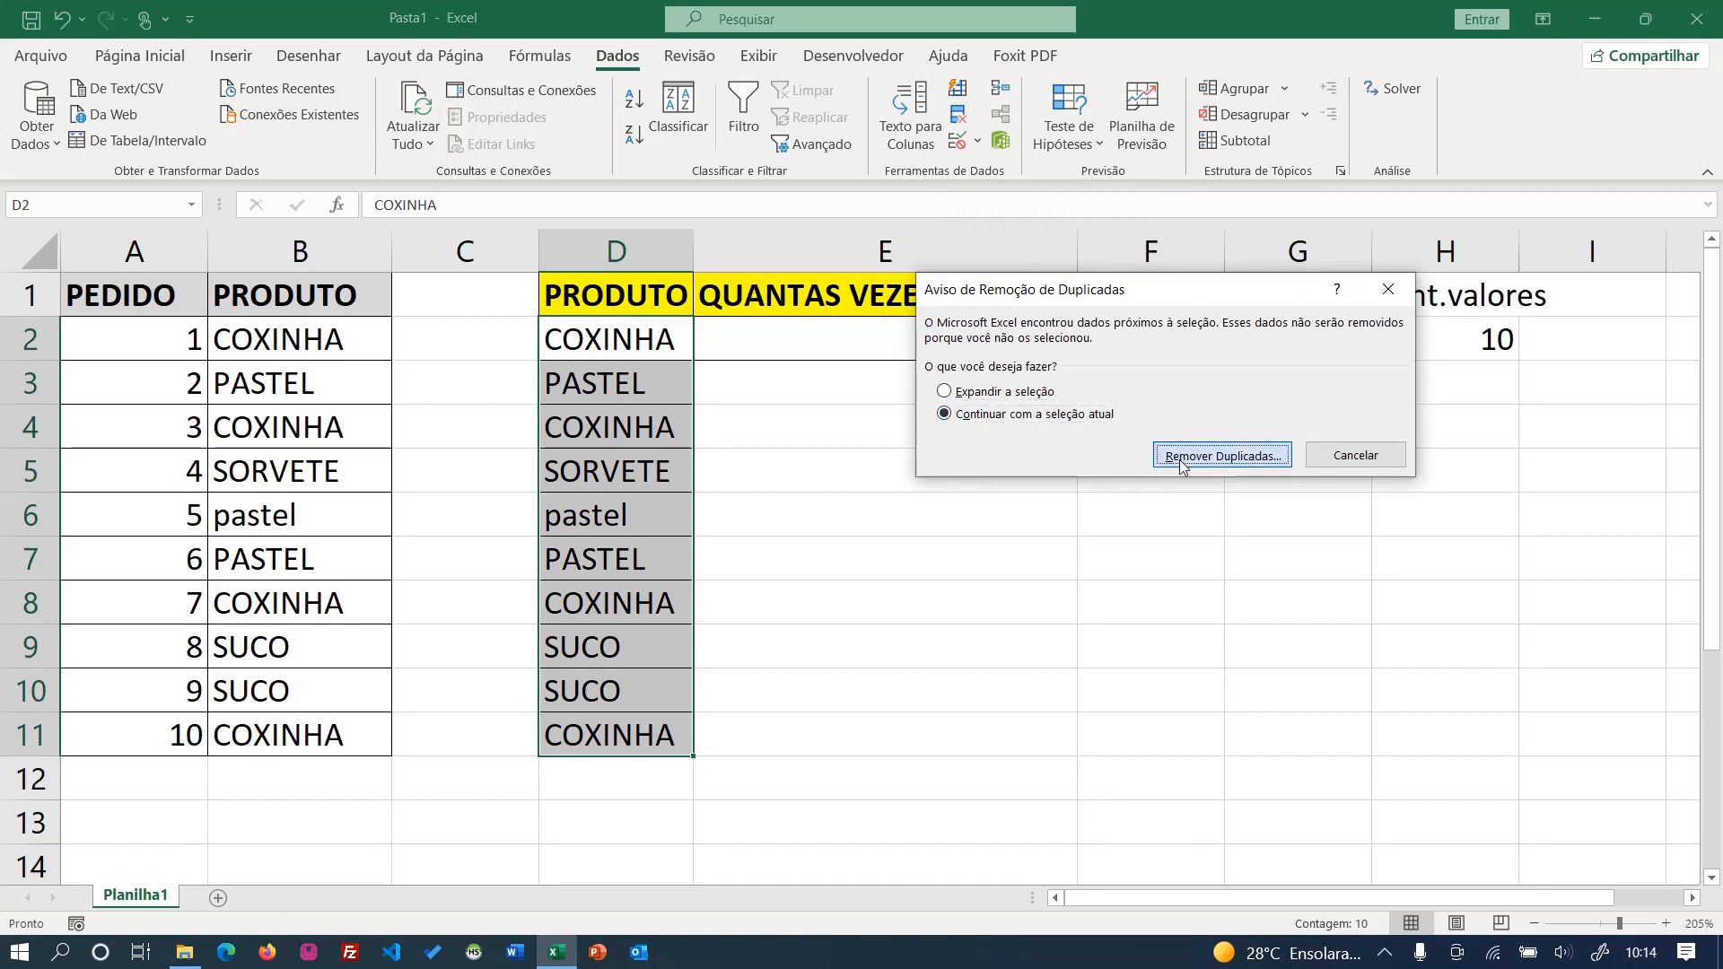
click(1308, 520)
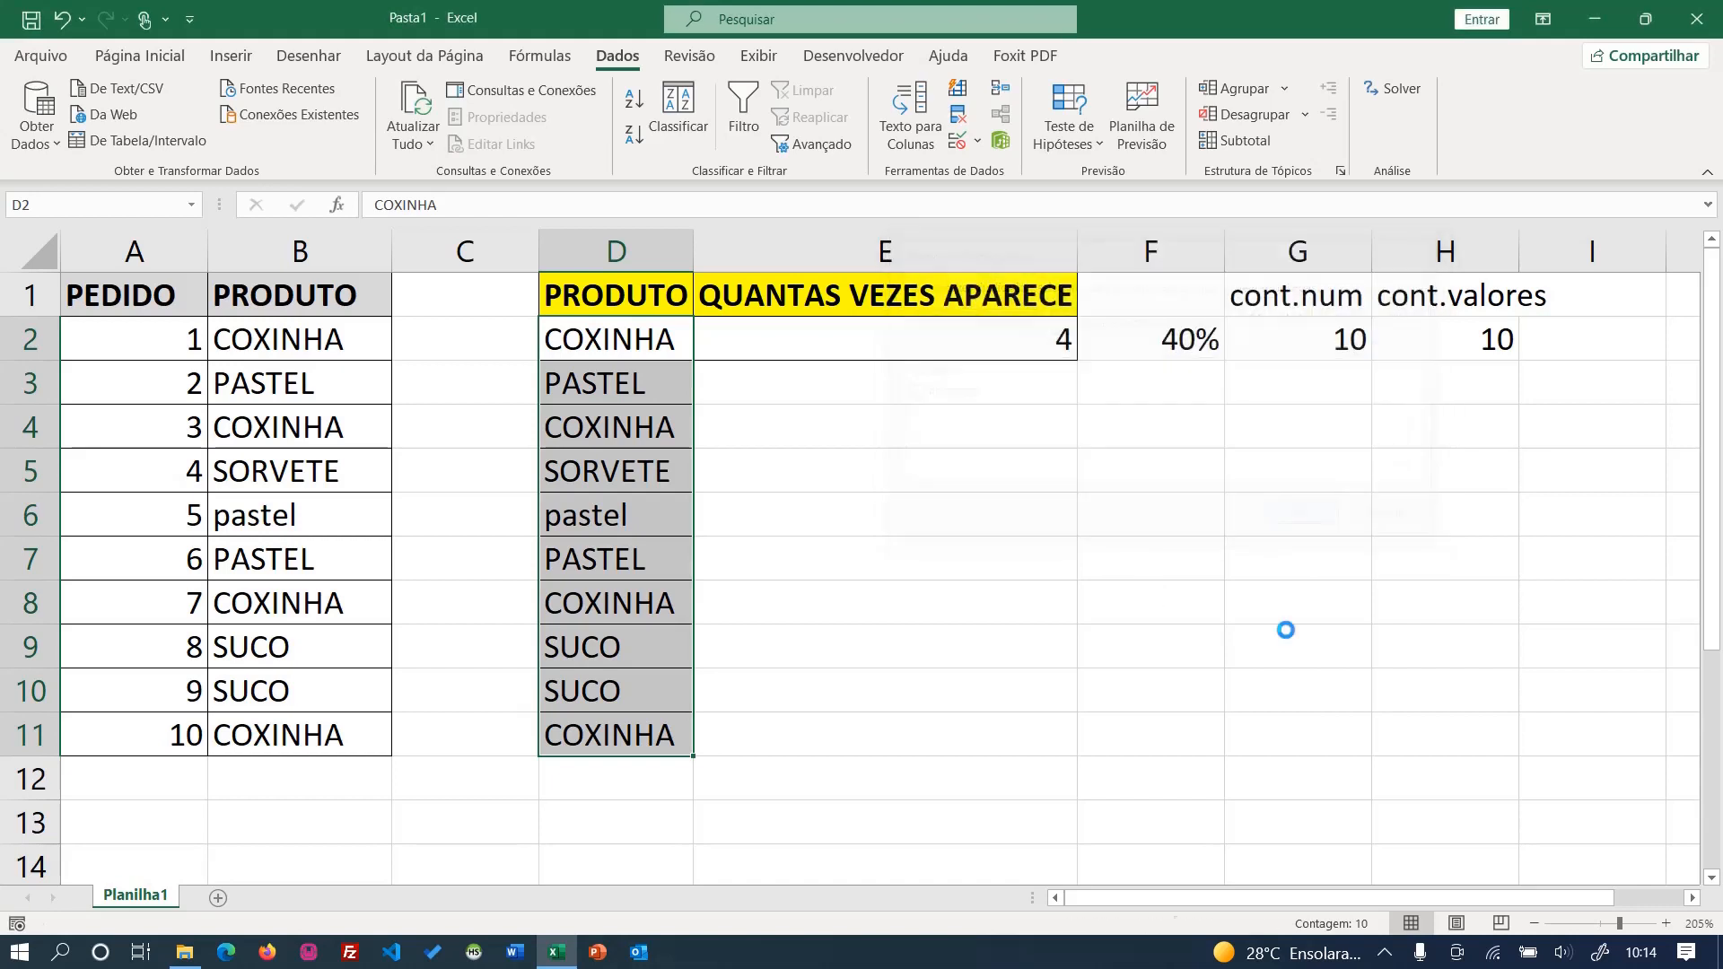
click(884, 544)
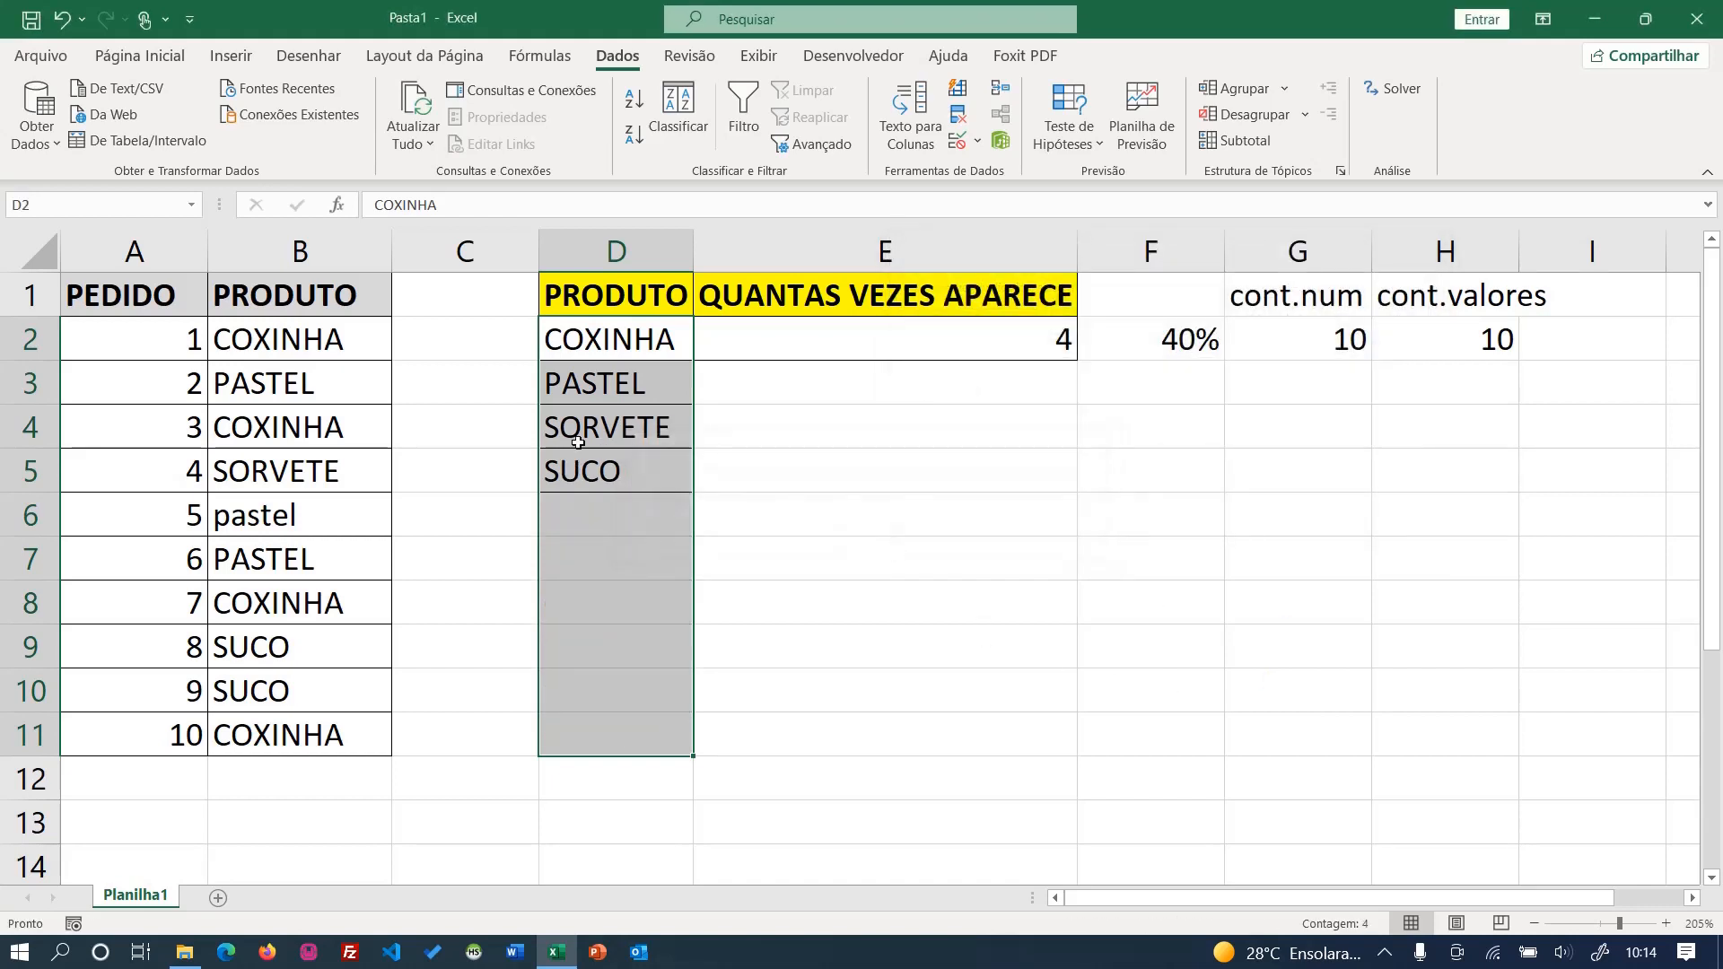
- Lock the counting range in E2 as $B$2:$B$11 and fill the CONT.SE formula down to E5
click(923, 451)
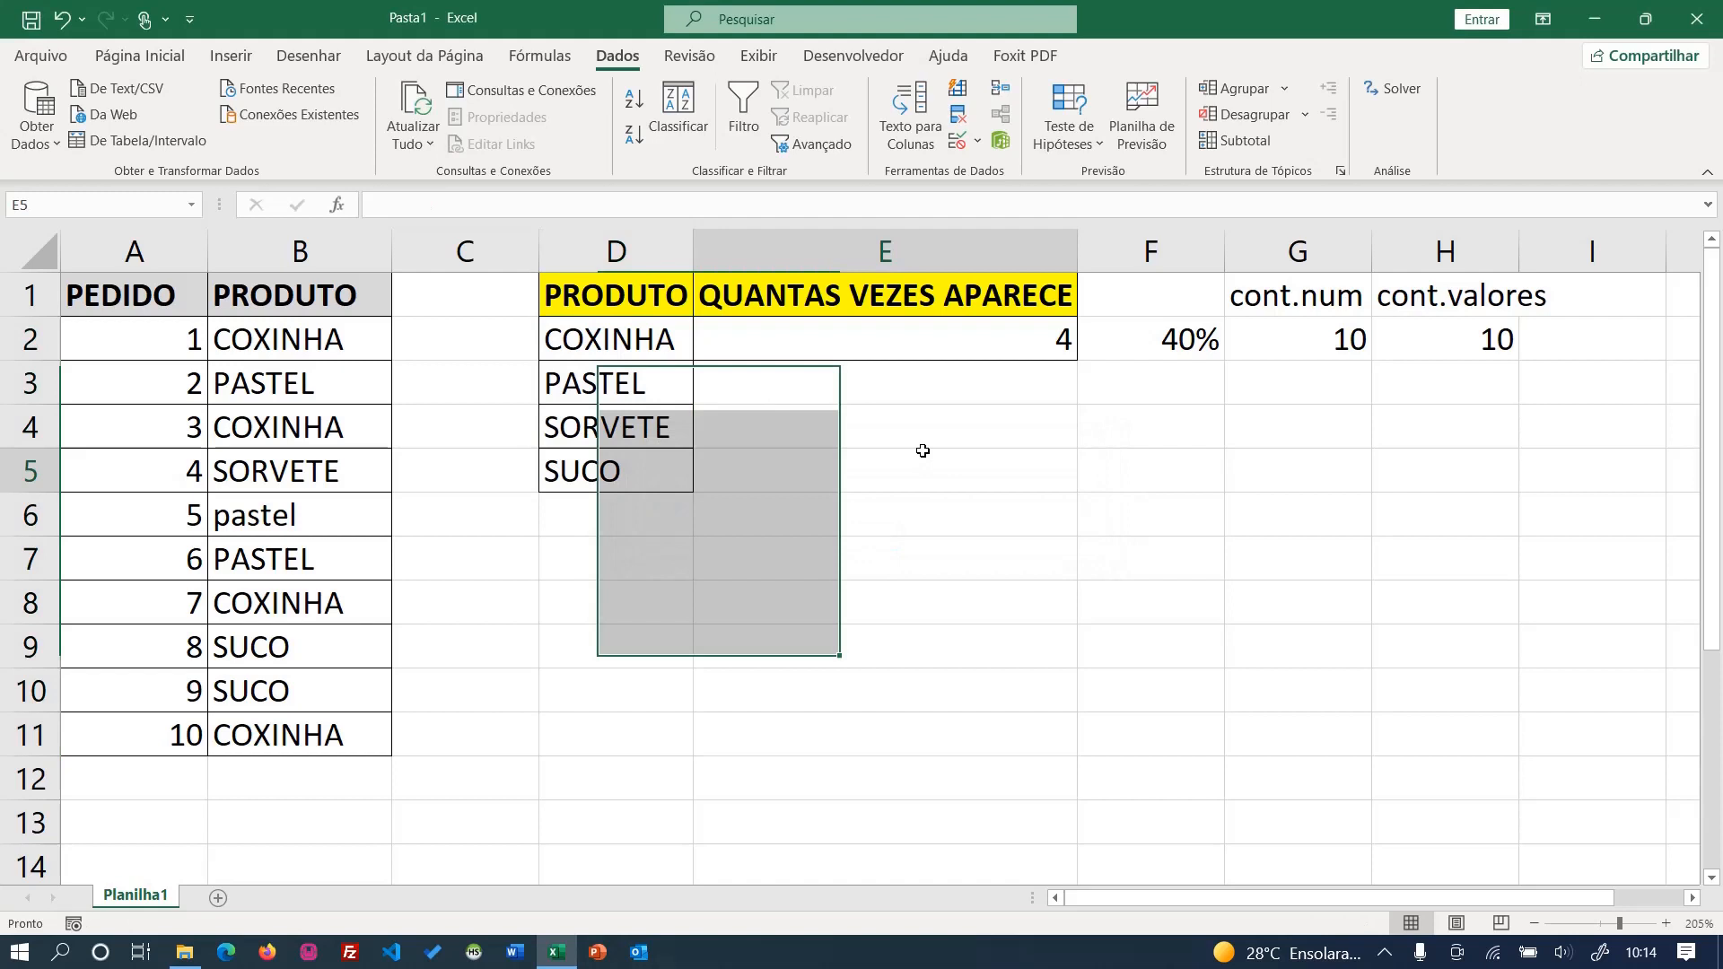
double_click(974, 334)
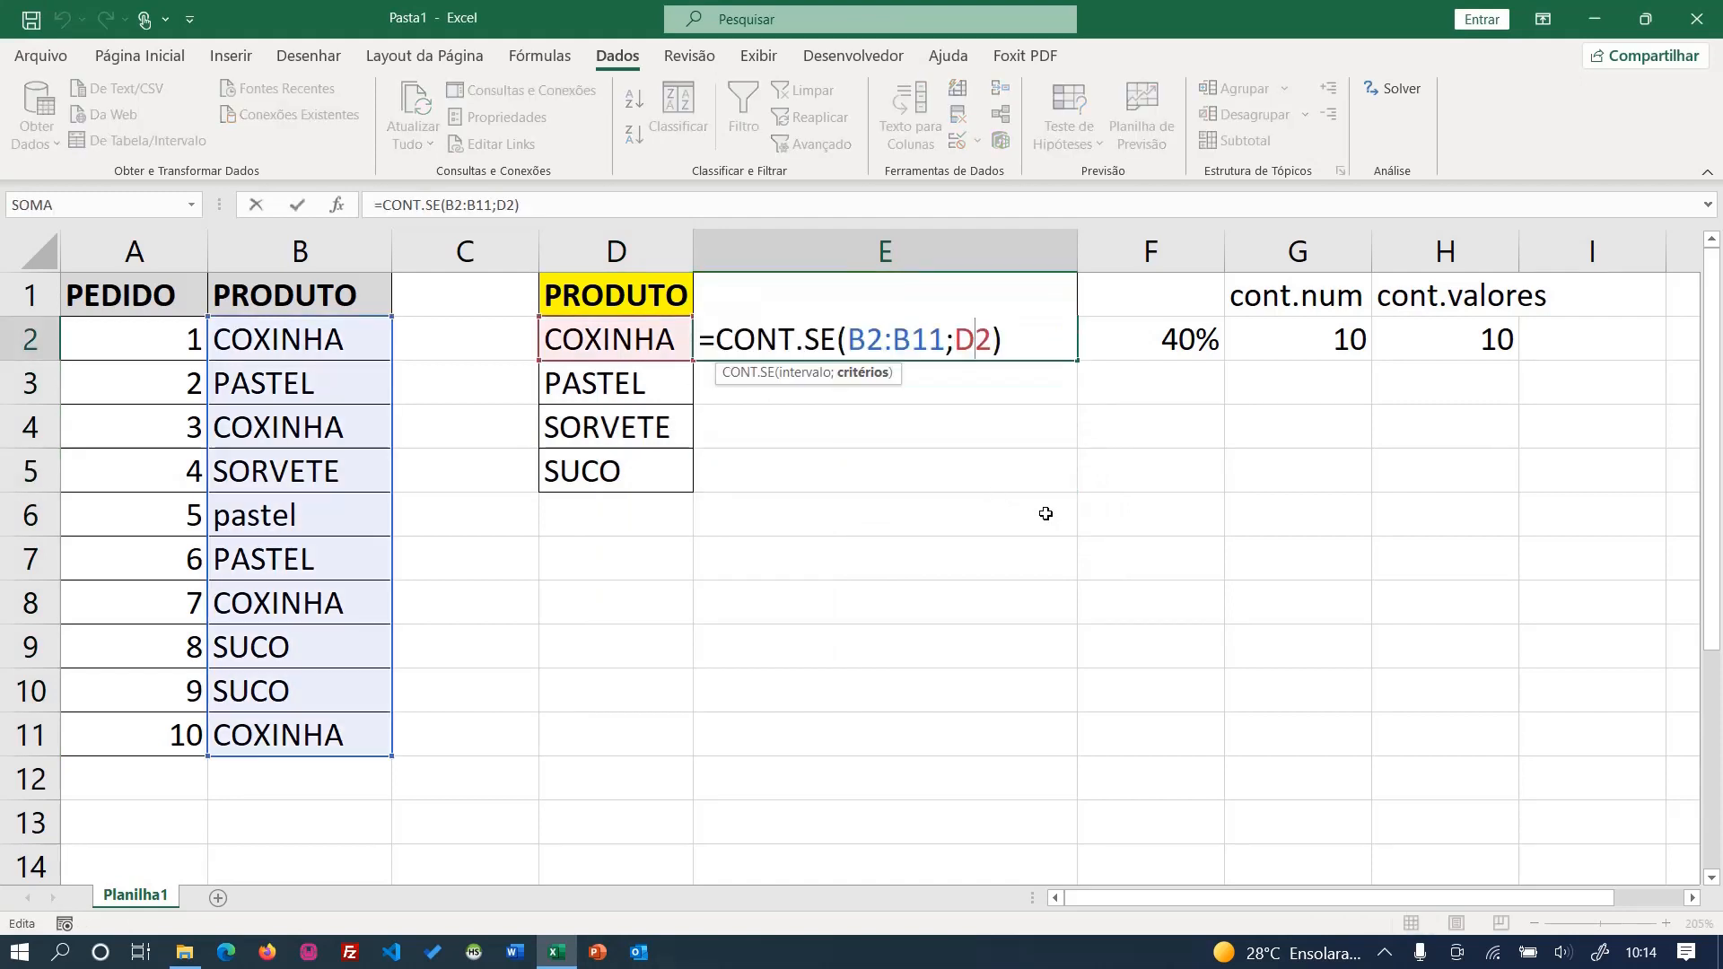
drag(866, 339, 929, 348)
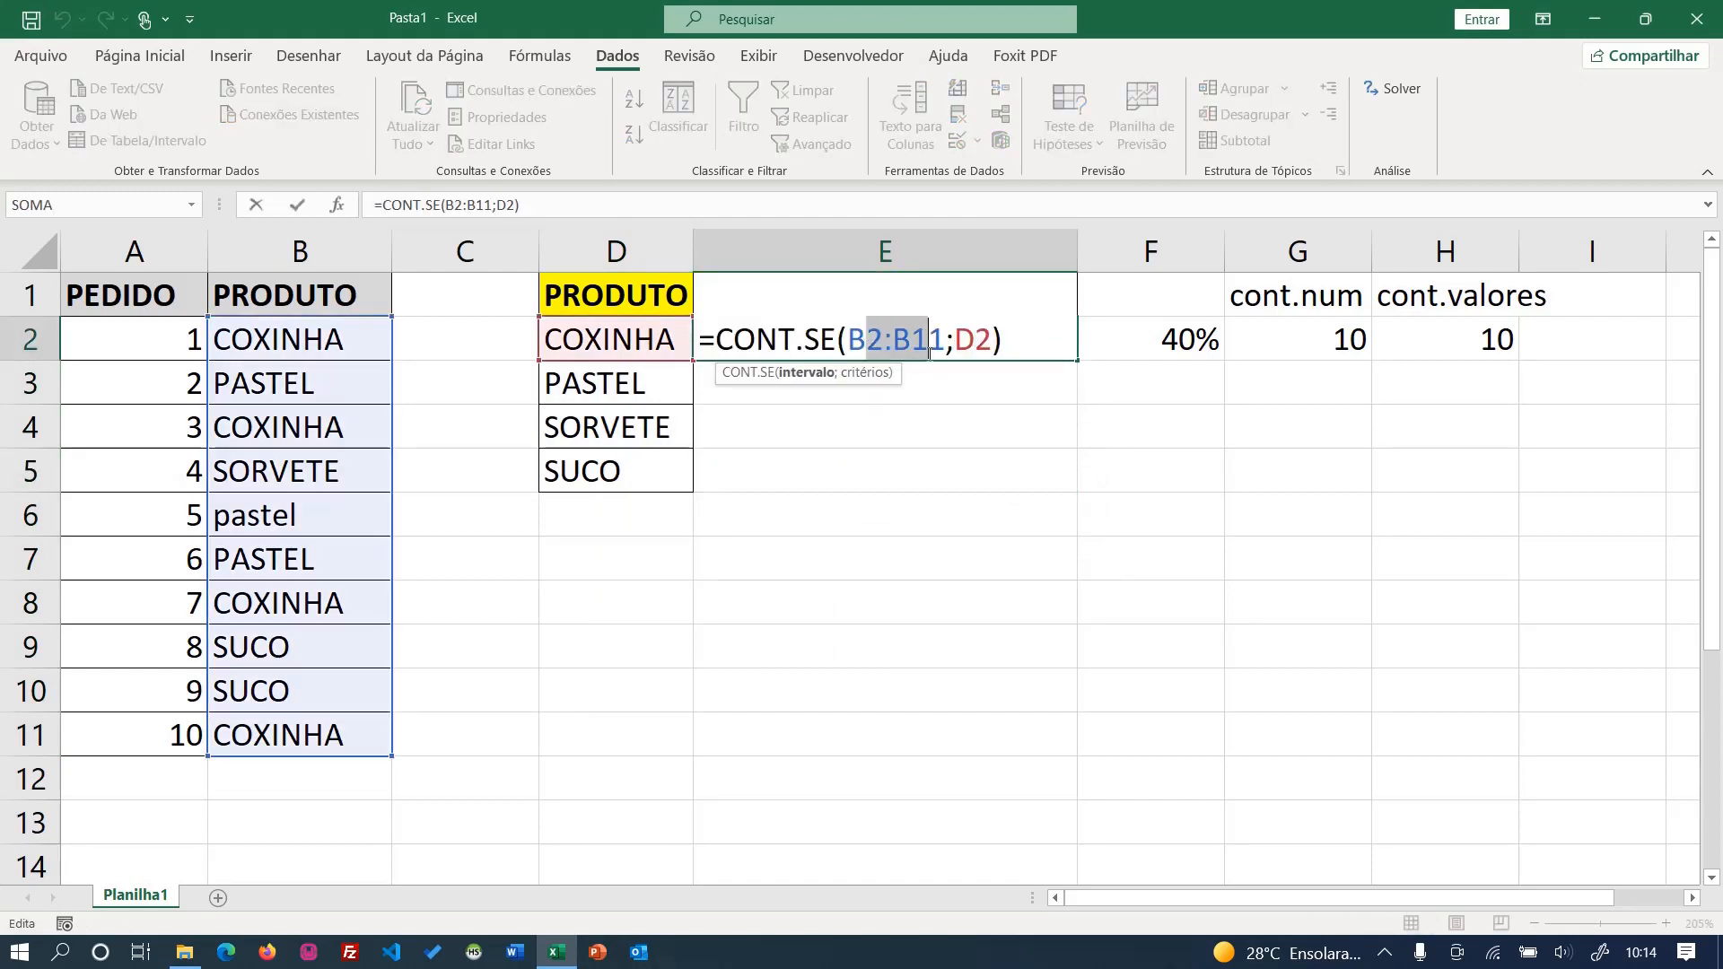
key(F4)
key(Return)
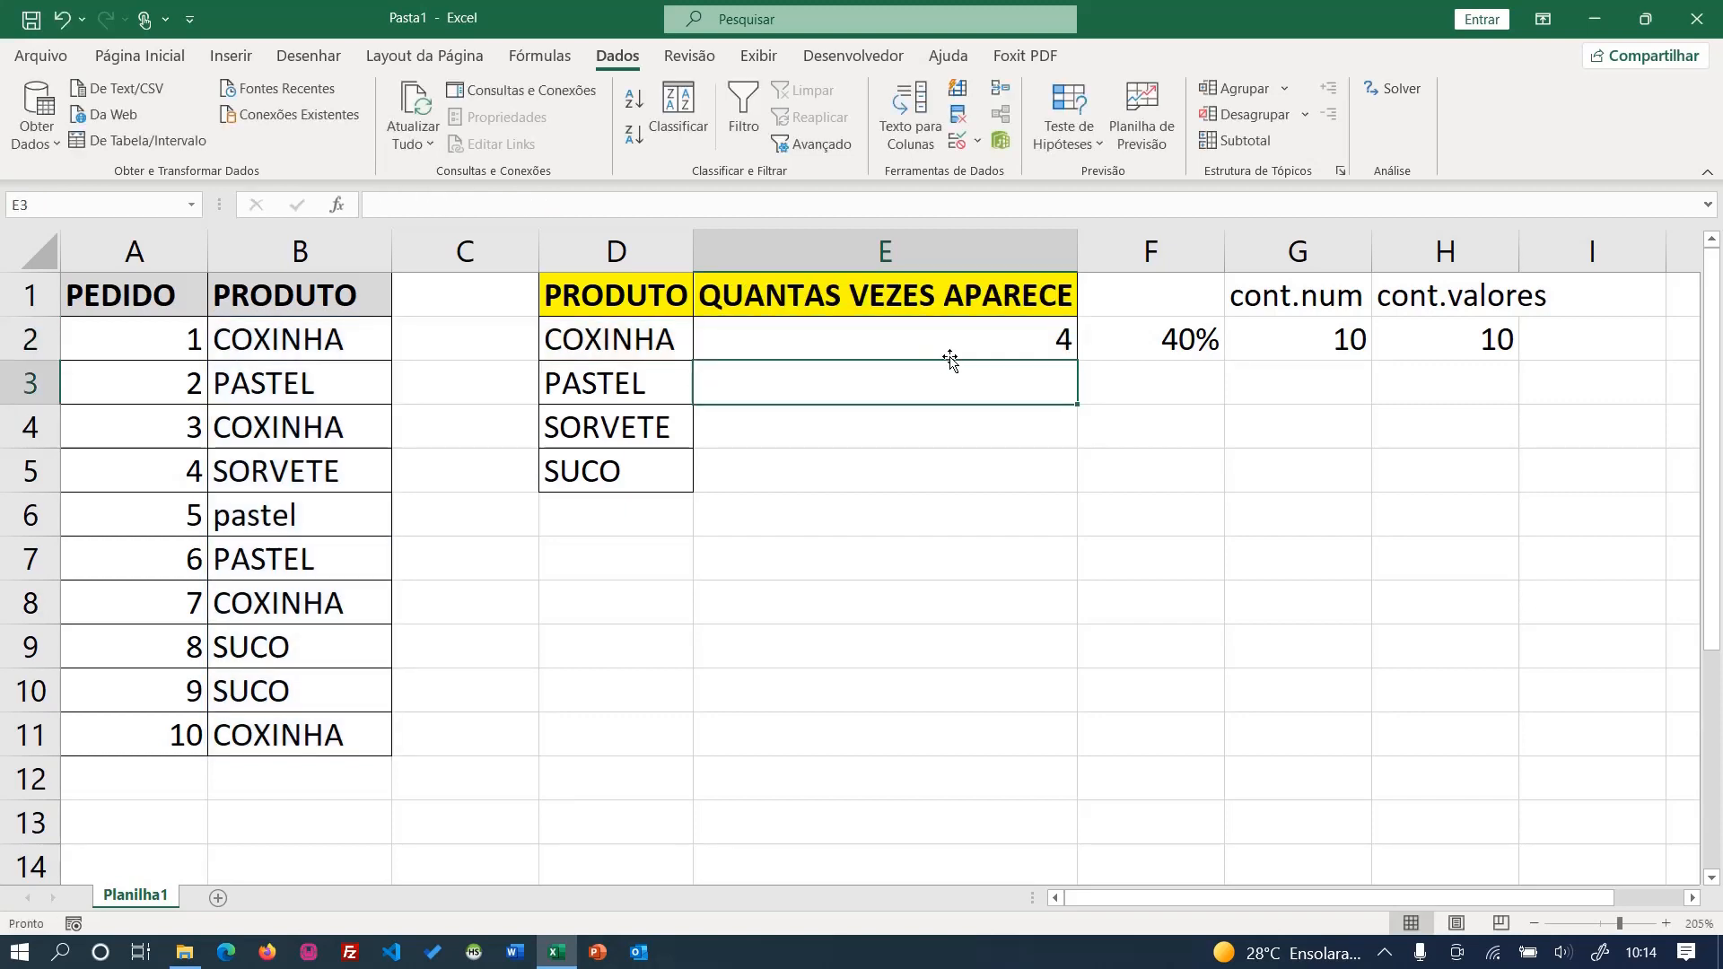
click(982, 350)
drag(1078, 361, 1073, 489)
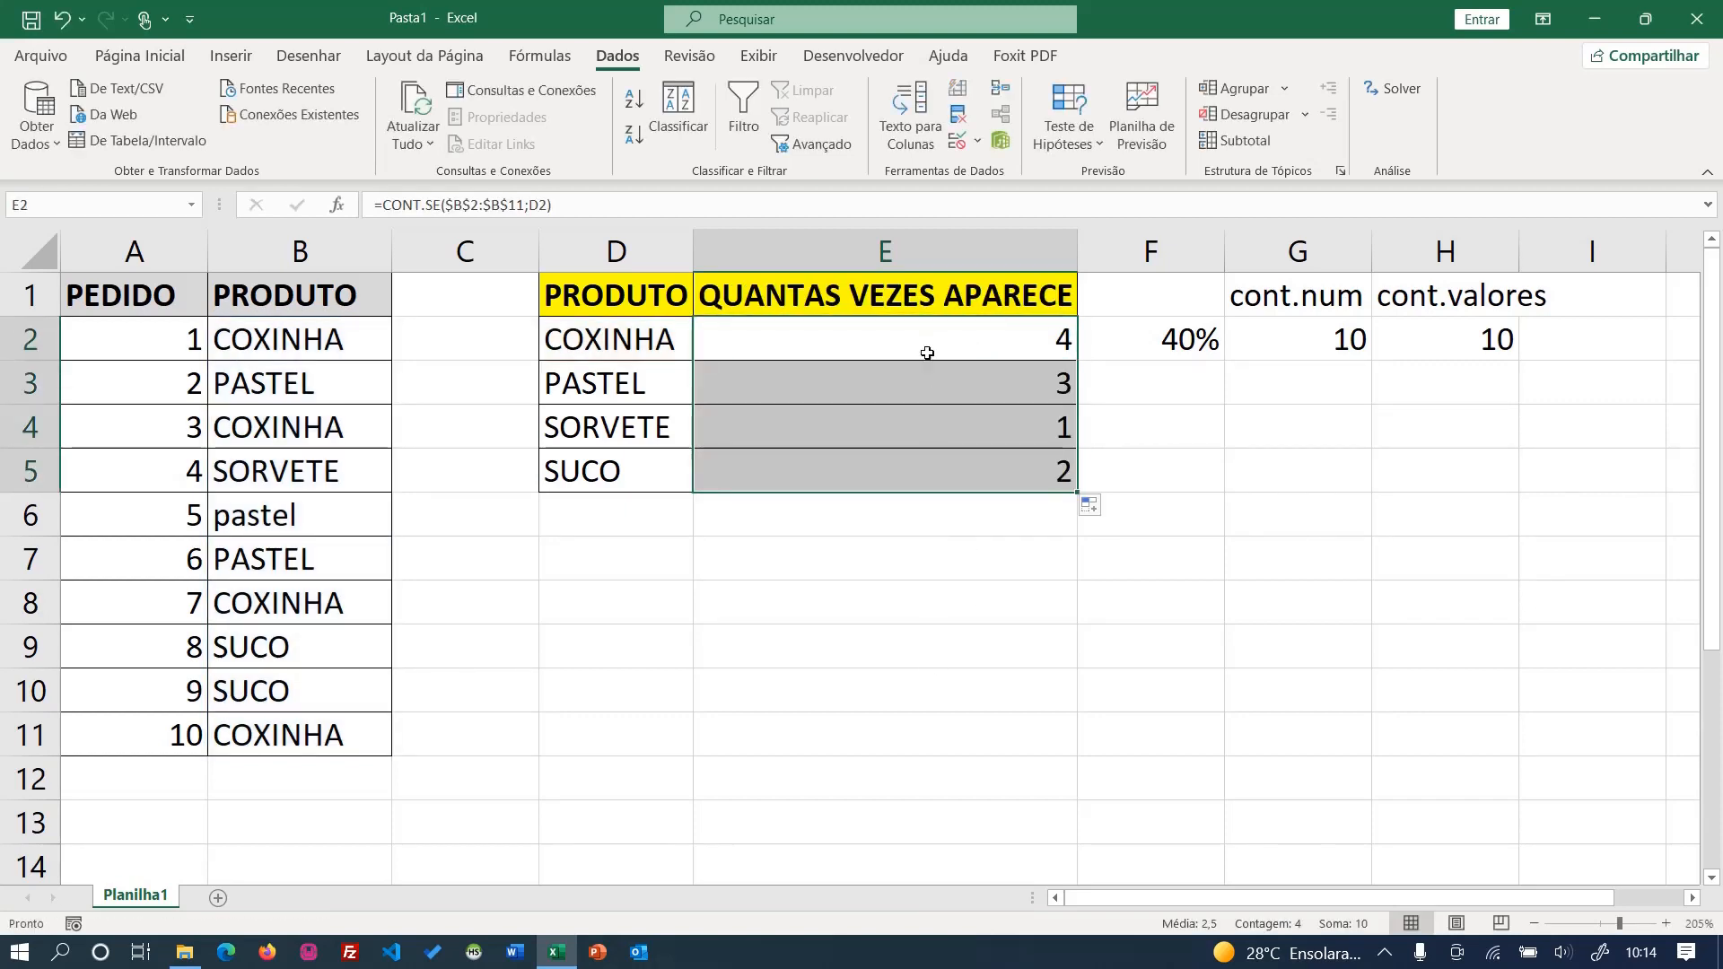
- Lock the divisor in F2's percentage formula as $G$2 and fill the formula down to F5
click(1108, 339)
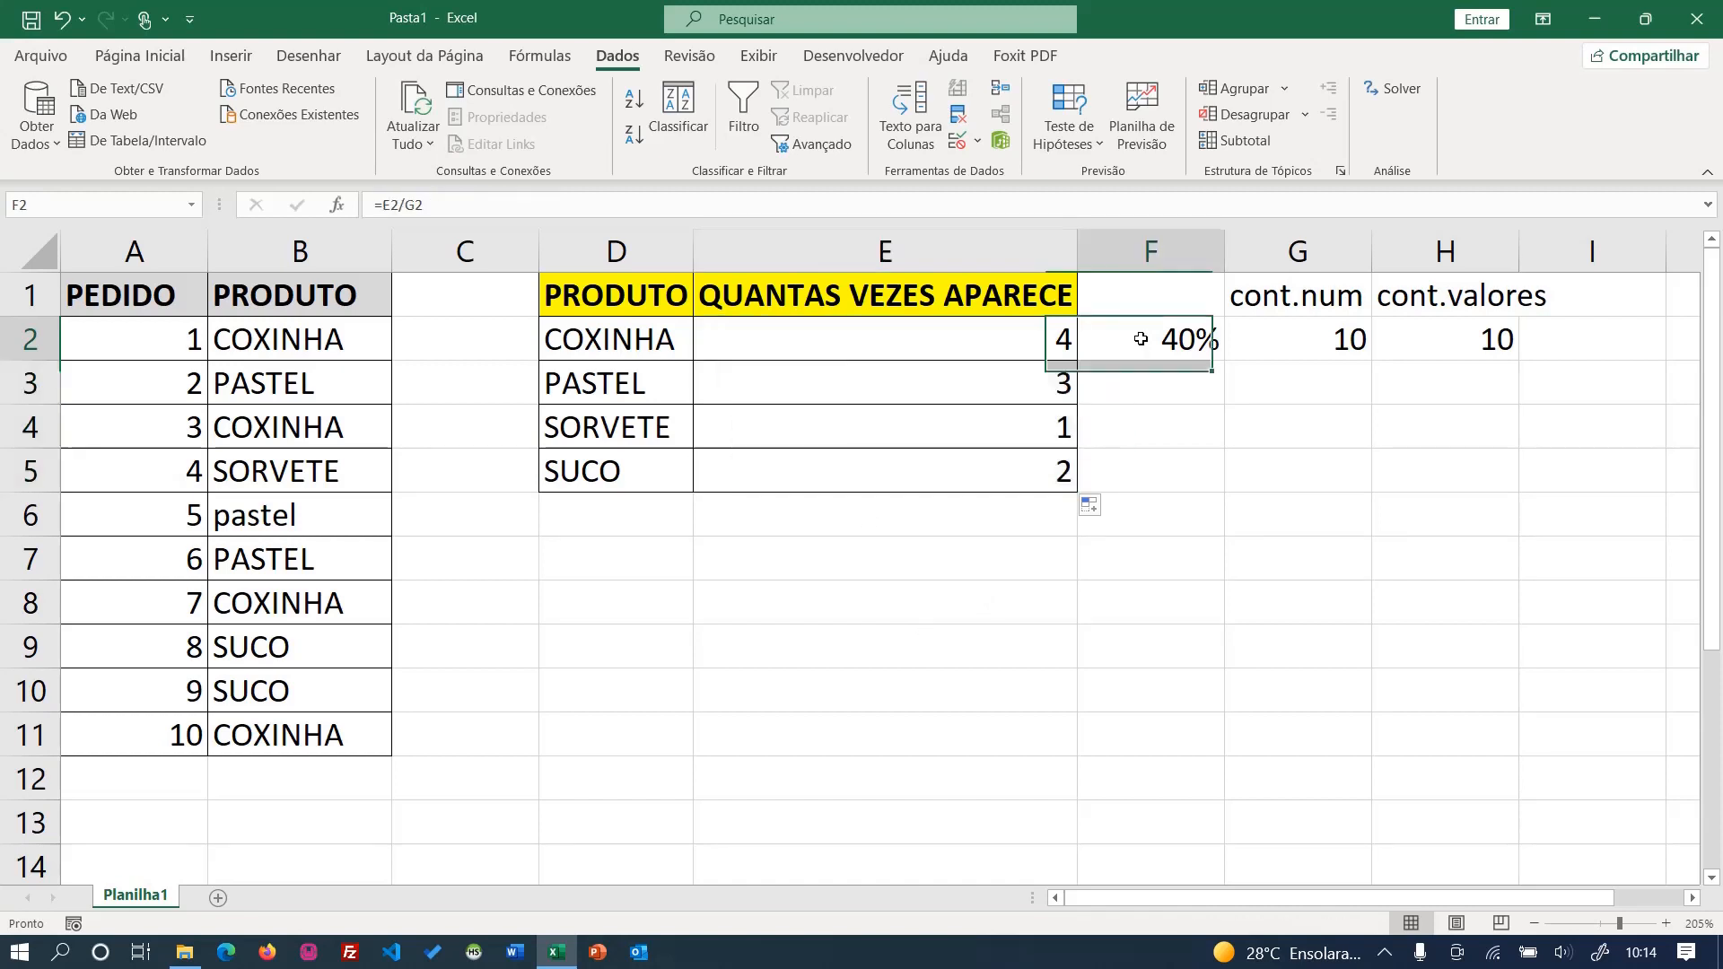
double_click(1142, 340)
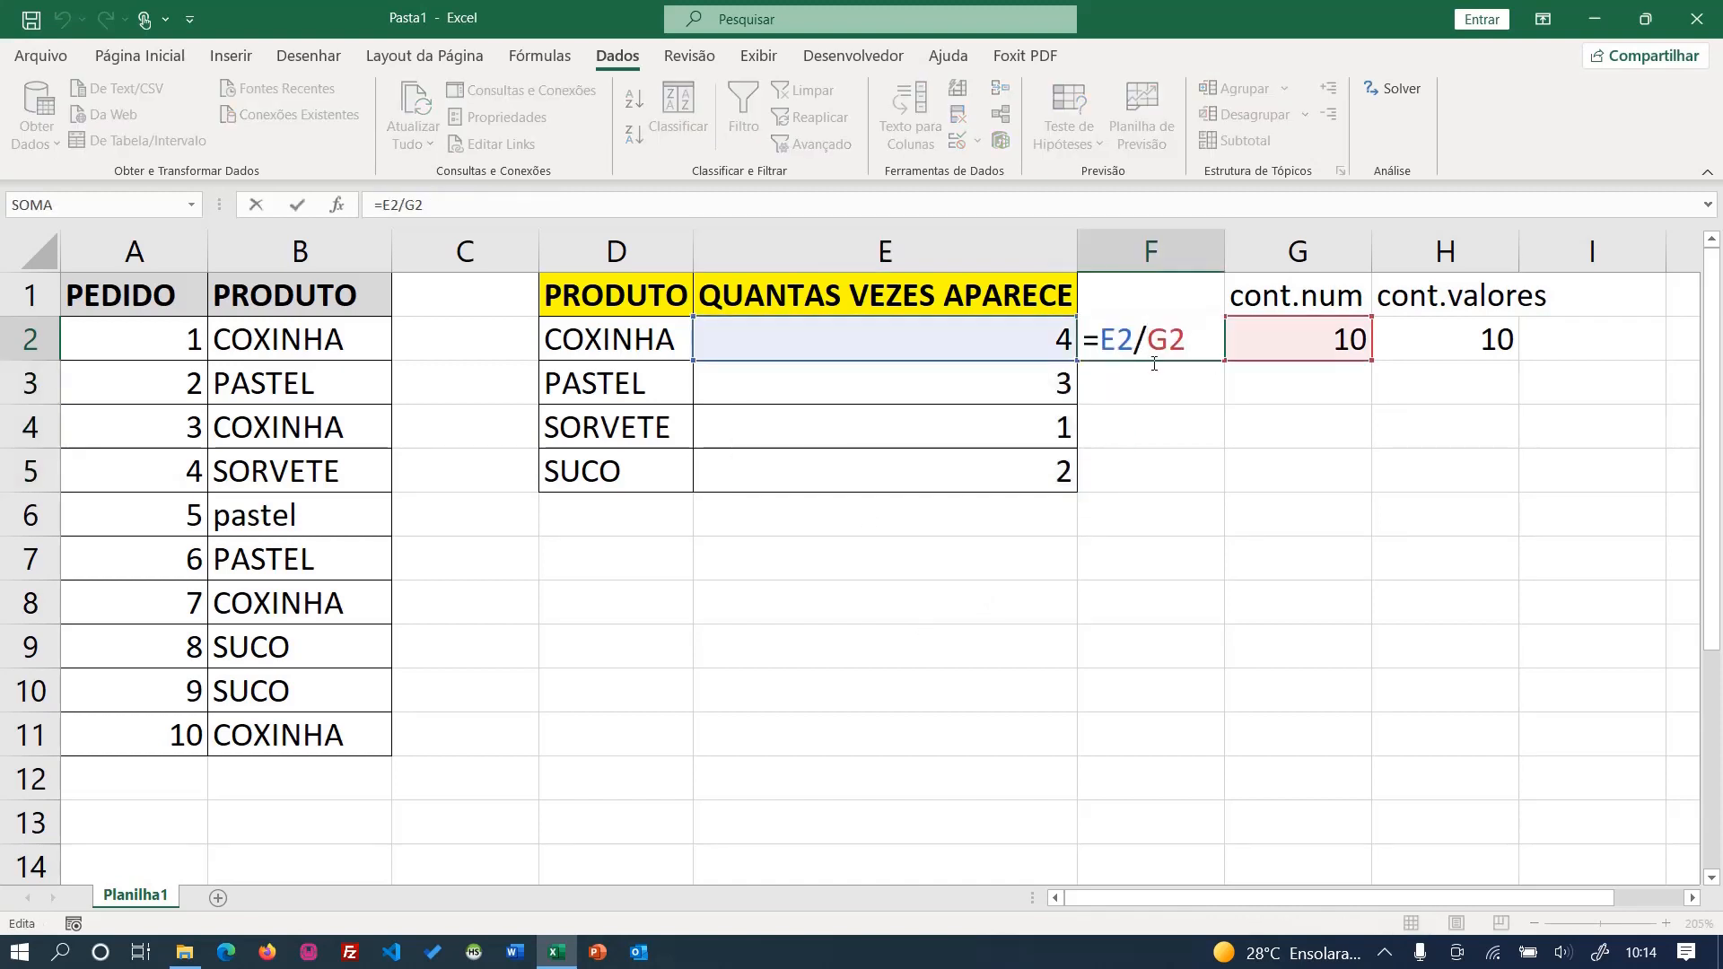
click(1165, 347)
key(F4)
key(Return)
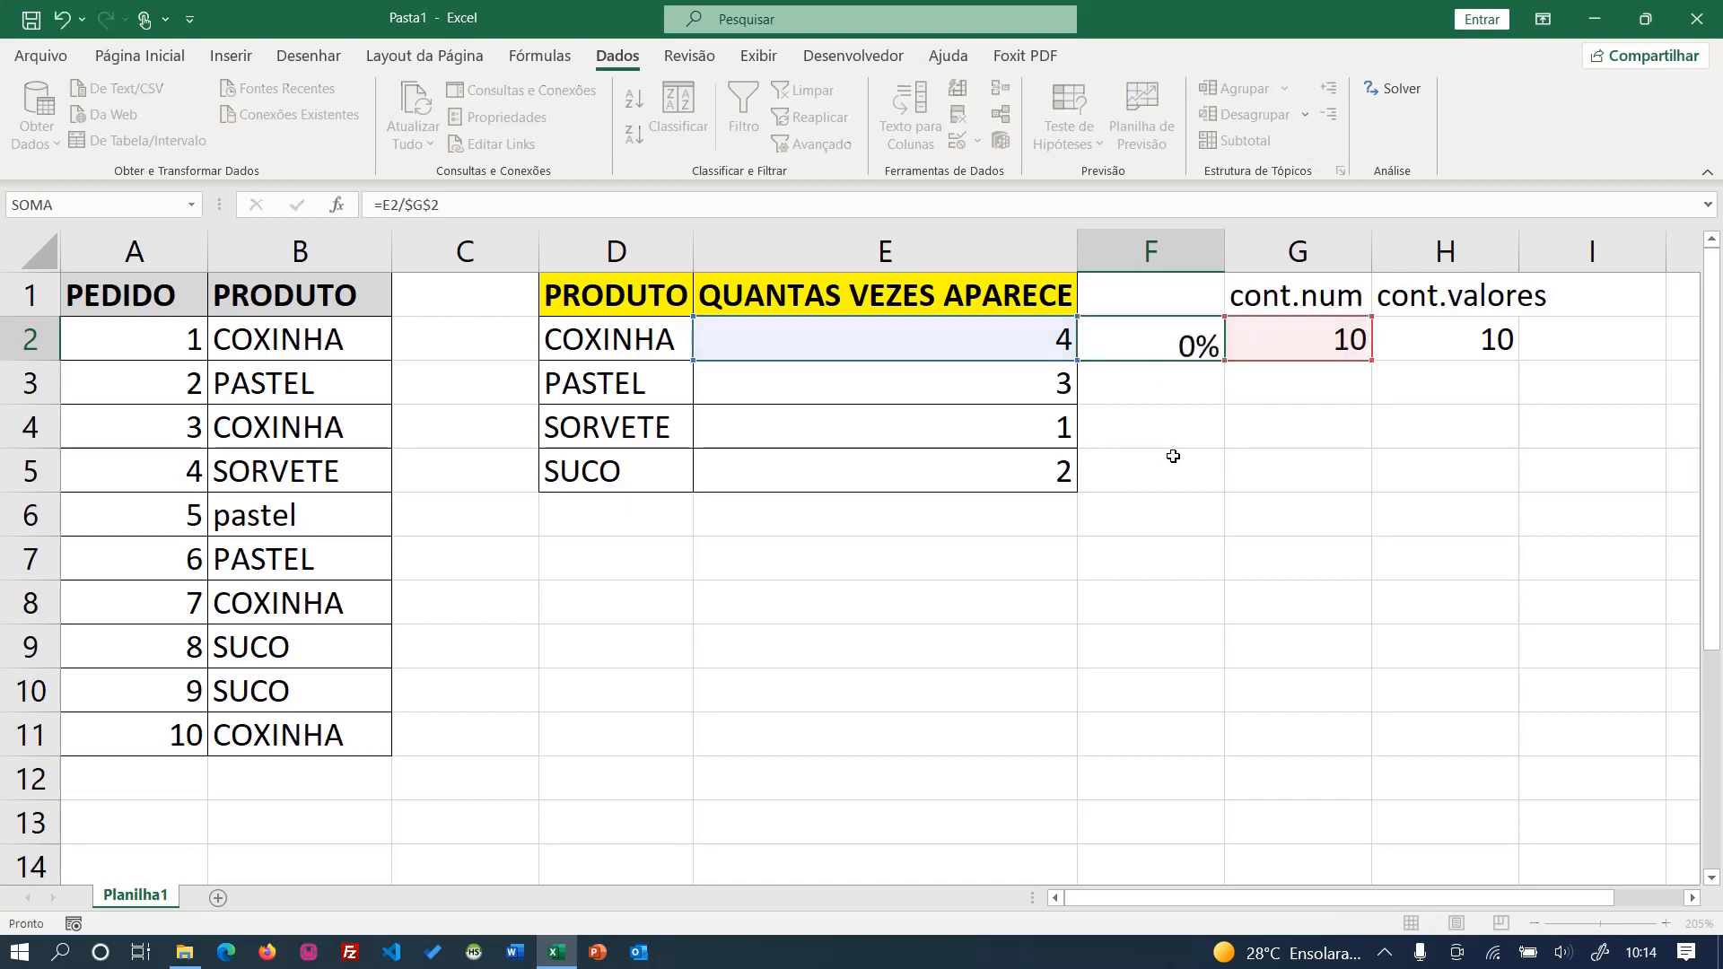
click(1189, 336)
drag(1225, 360, 1224, 489)
click(959, 602)
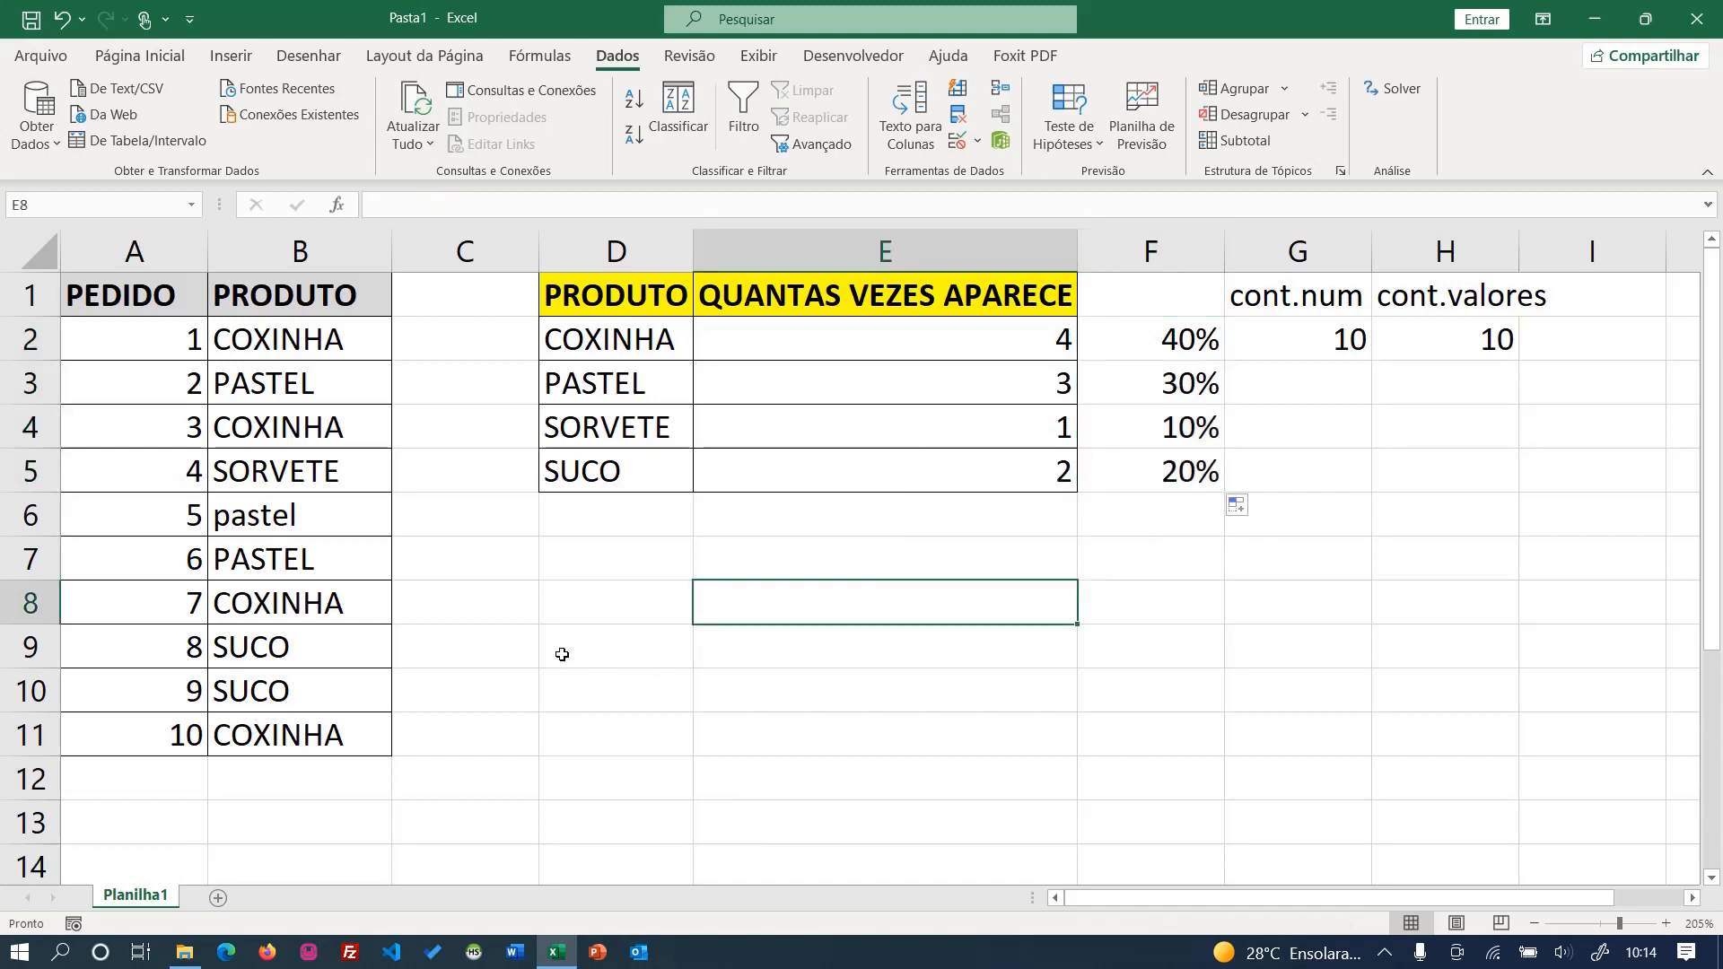
- Replace the product of order 5 in B6 with COXINHA and dismiss the odrive notification
click(290, 518)
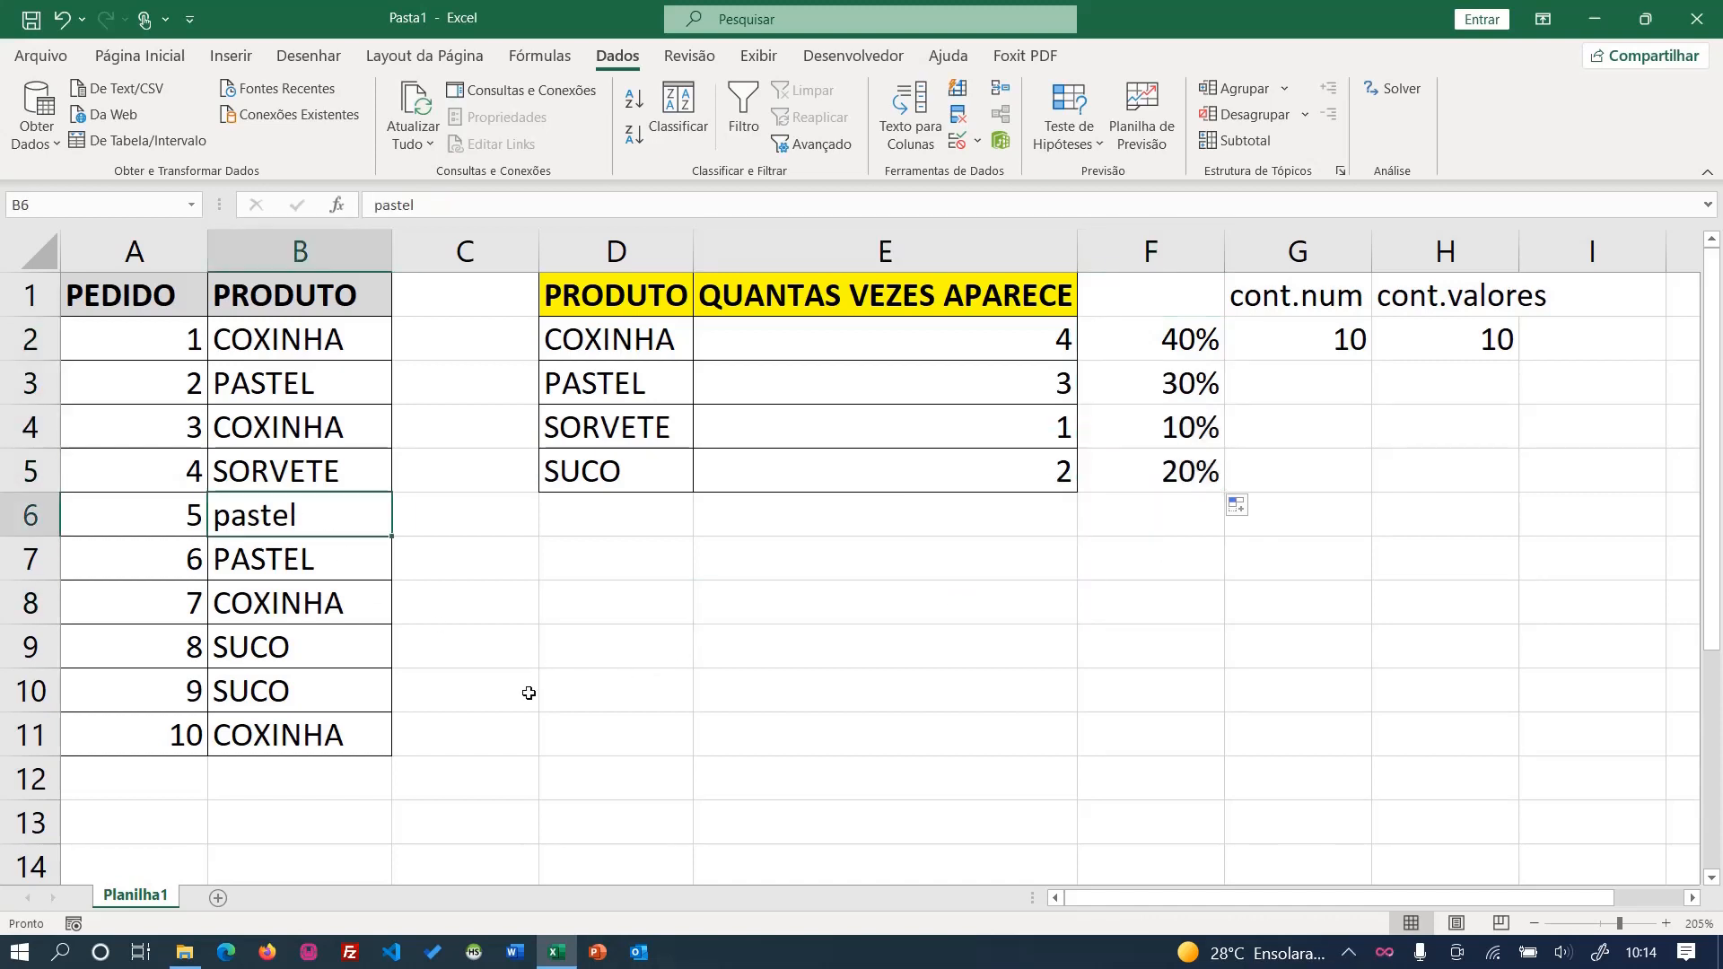
text(COXINHA)
key(Return)
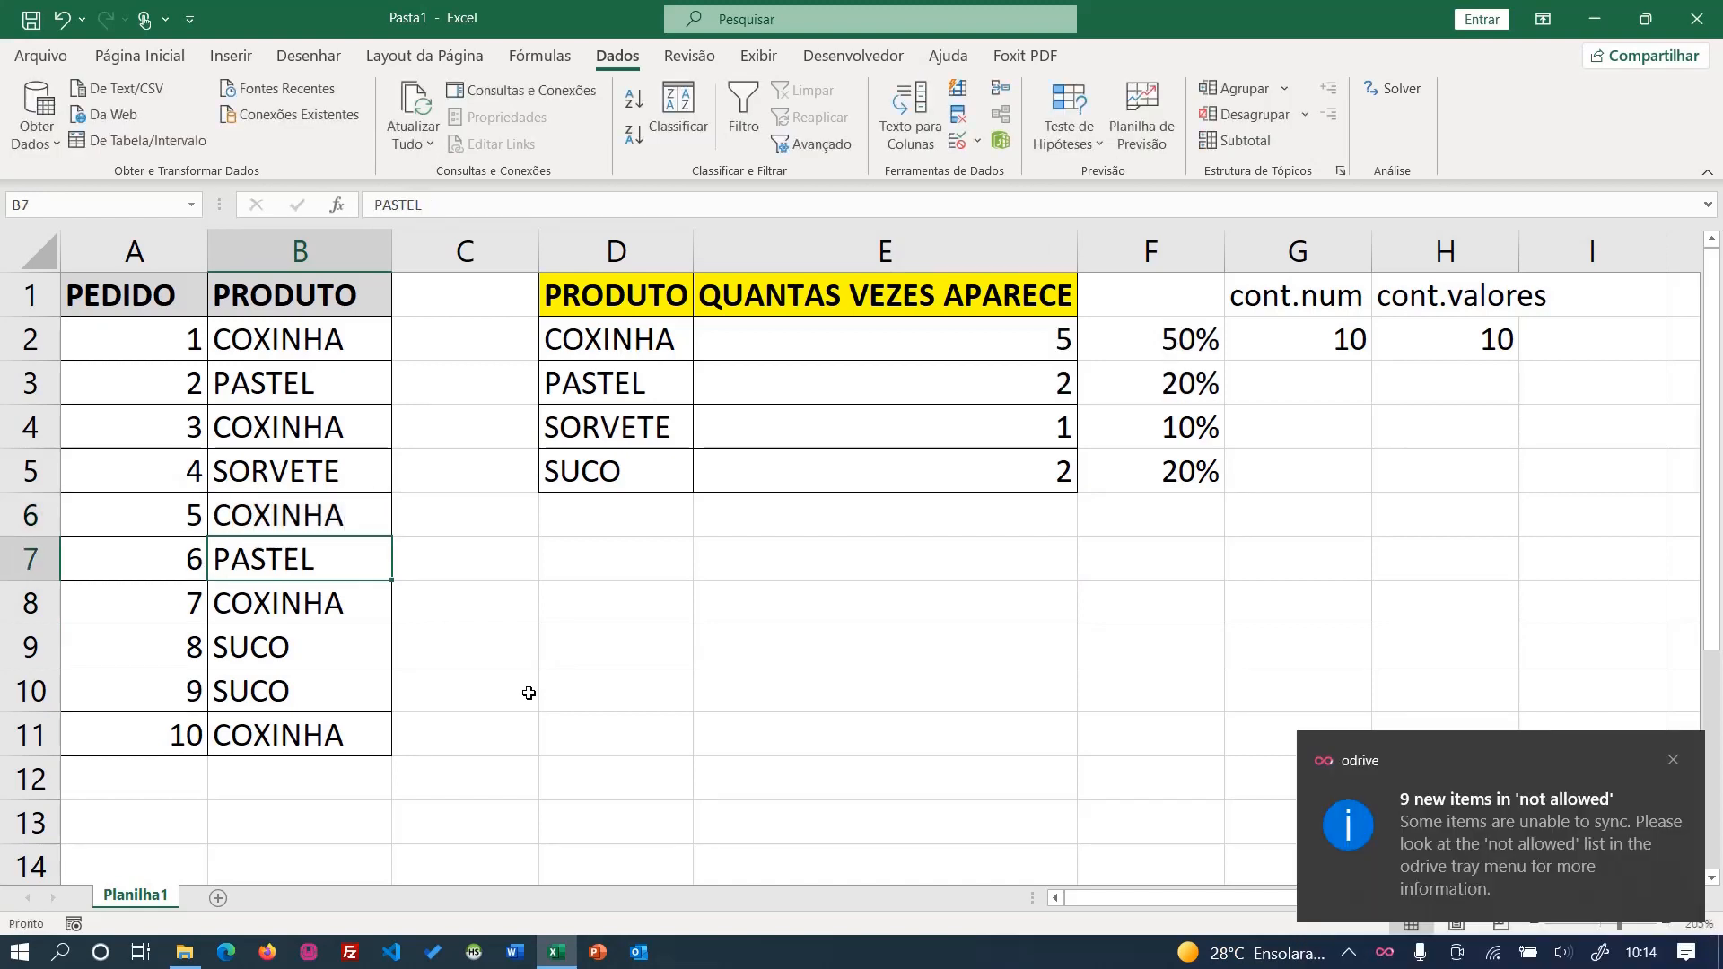
click(1672, 760)
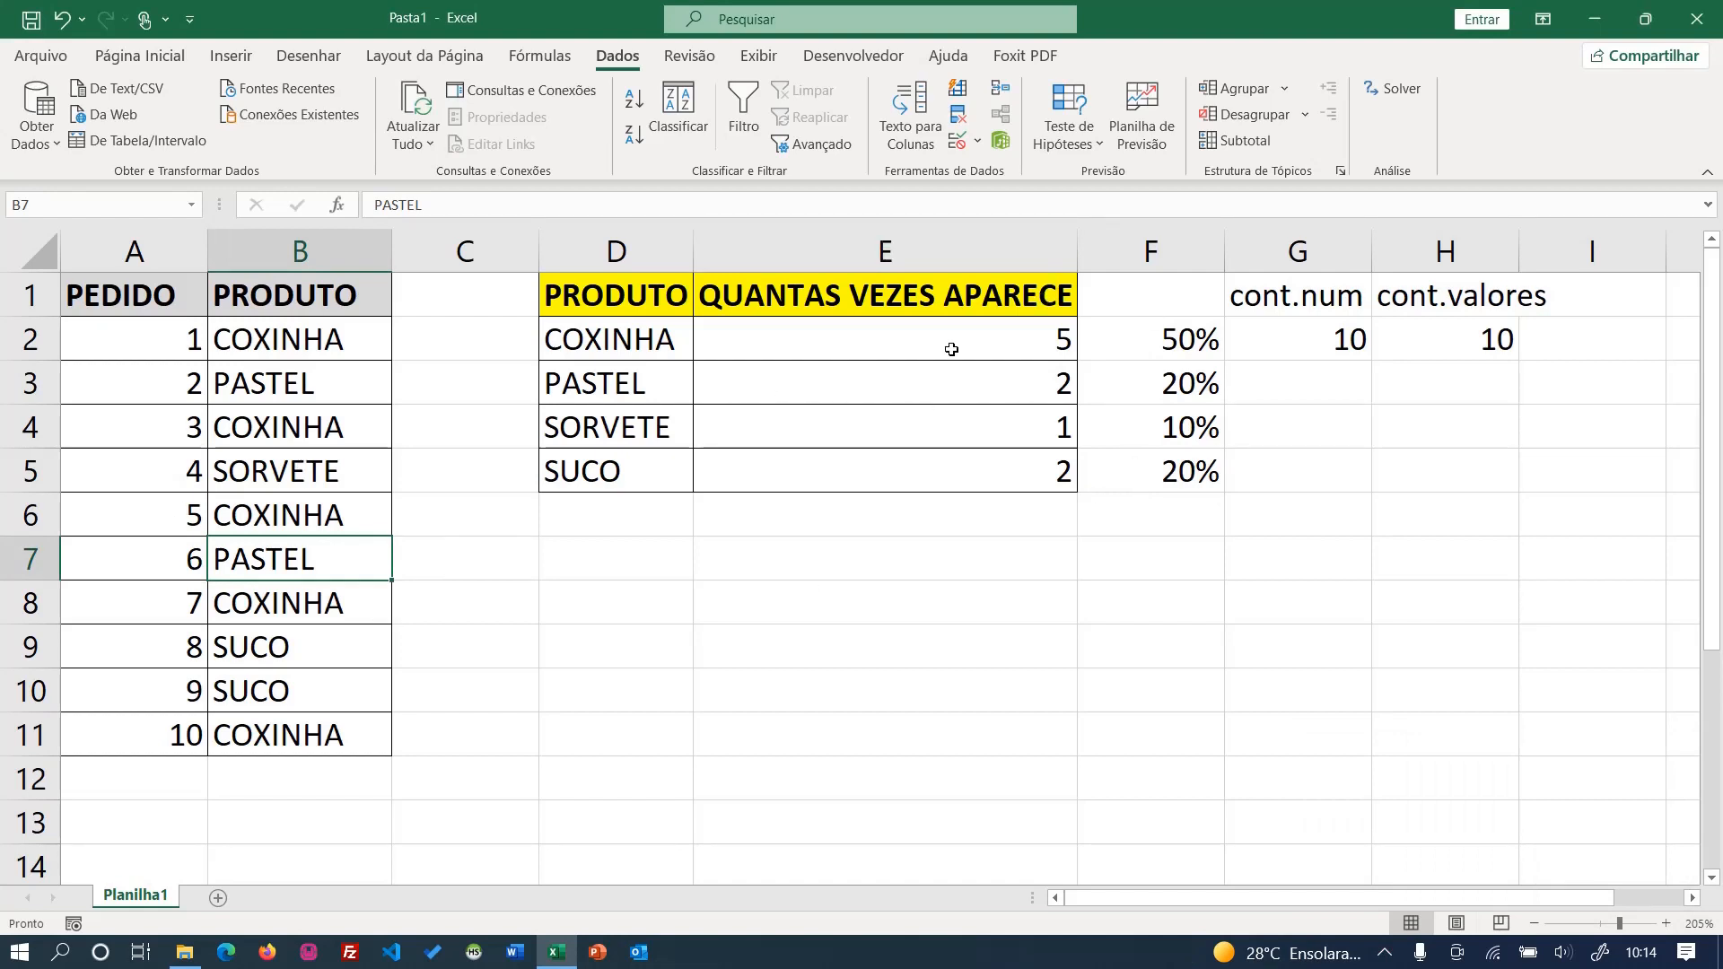
- Change the CONT.SE counting range in E2 to the whole column B:B
drag(99, 253, 337, 261)
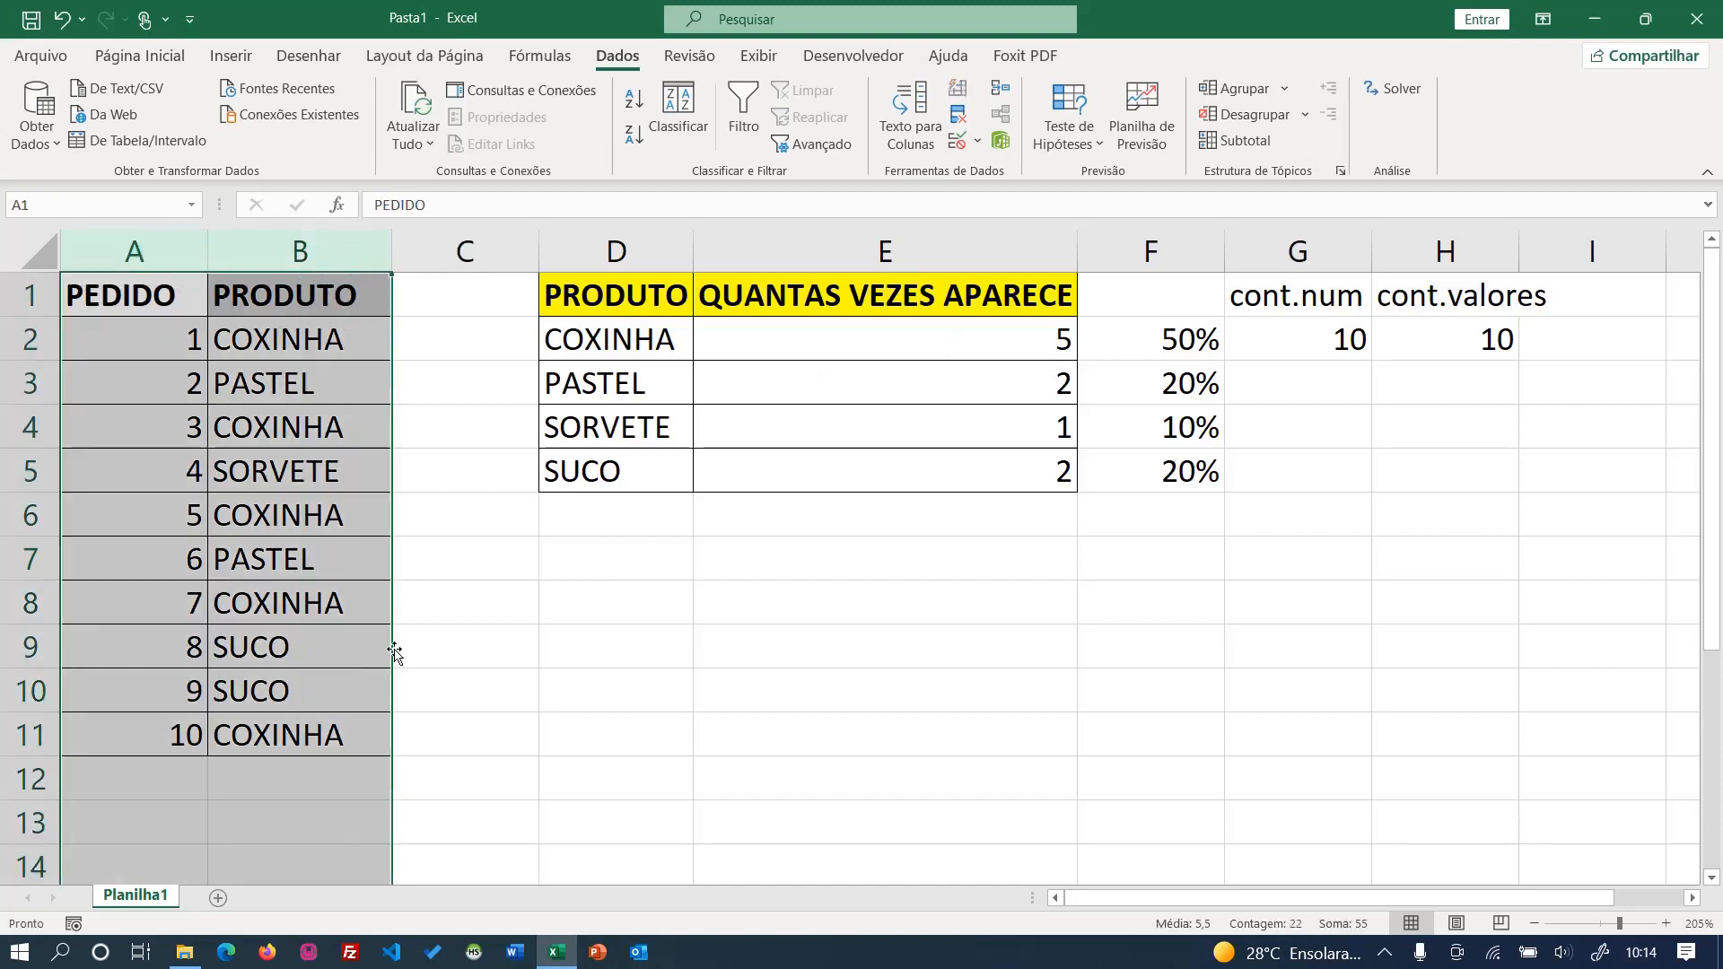
double_click(798, 331)
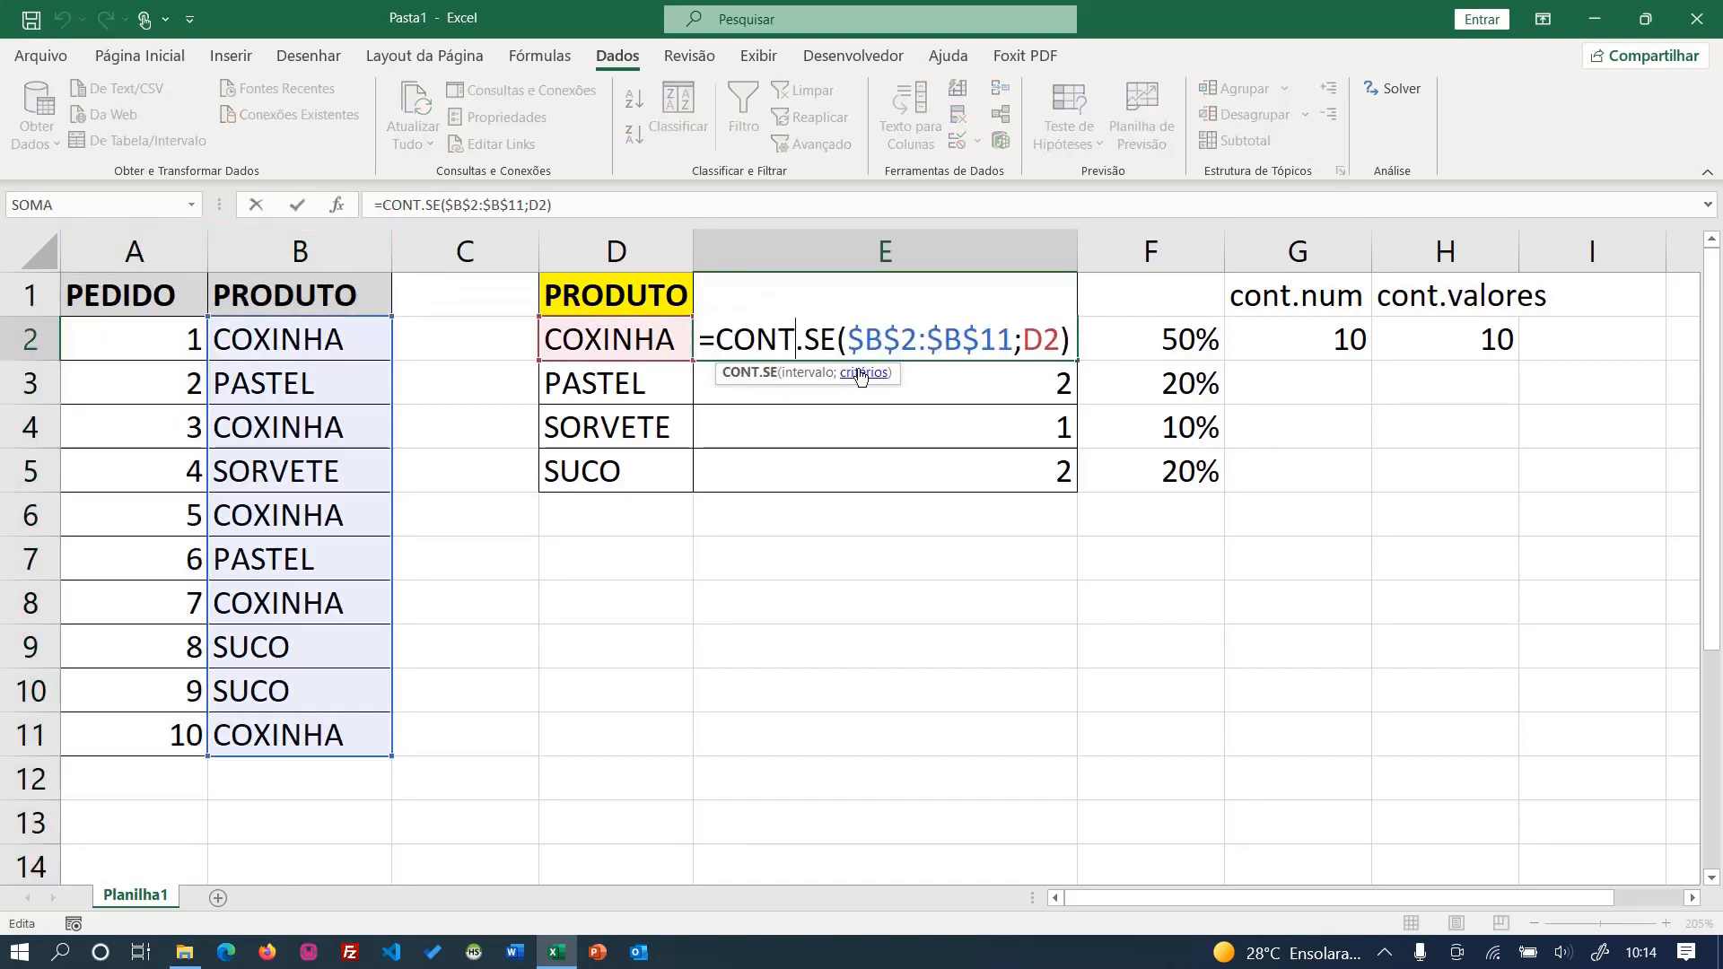
drag(864, 338, 998, 334)
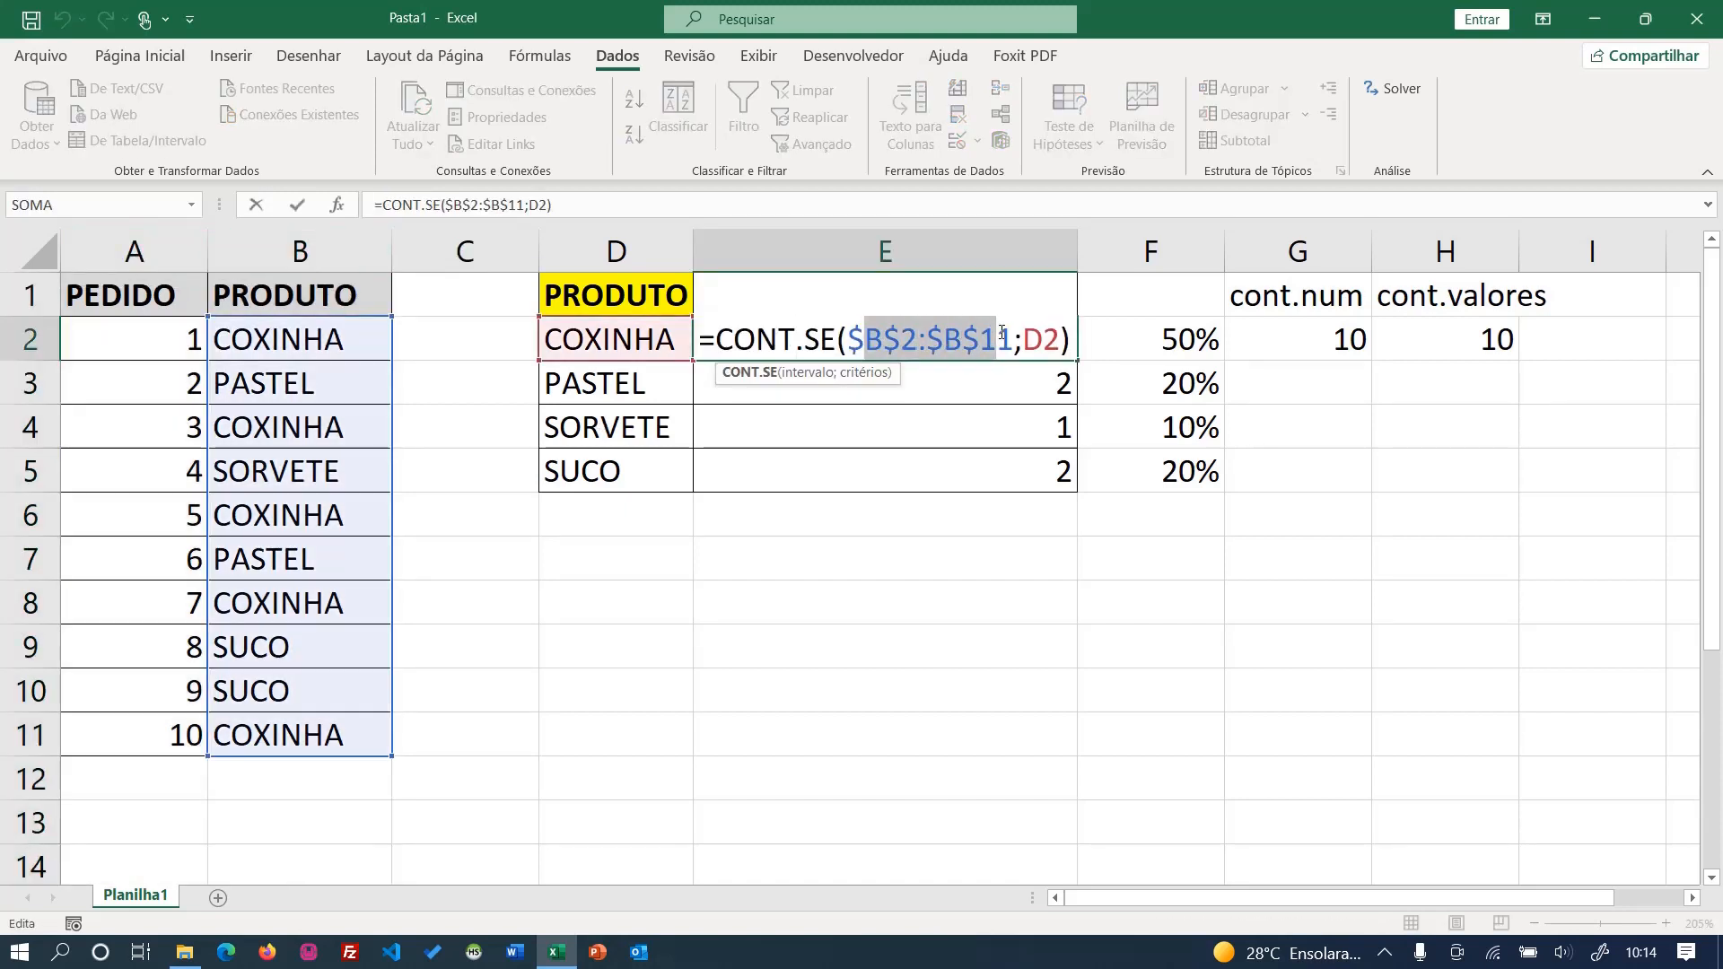
click(850, 338)
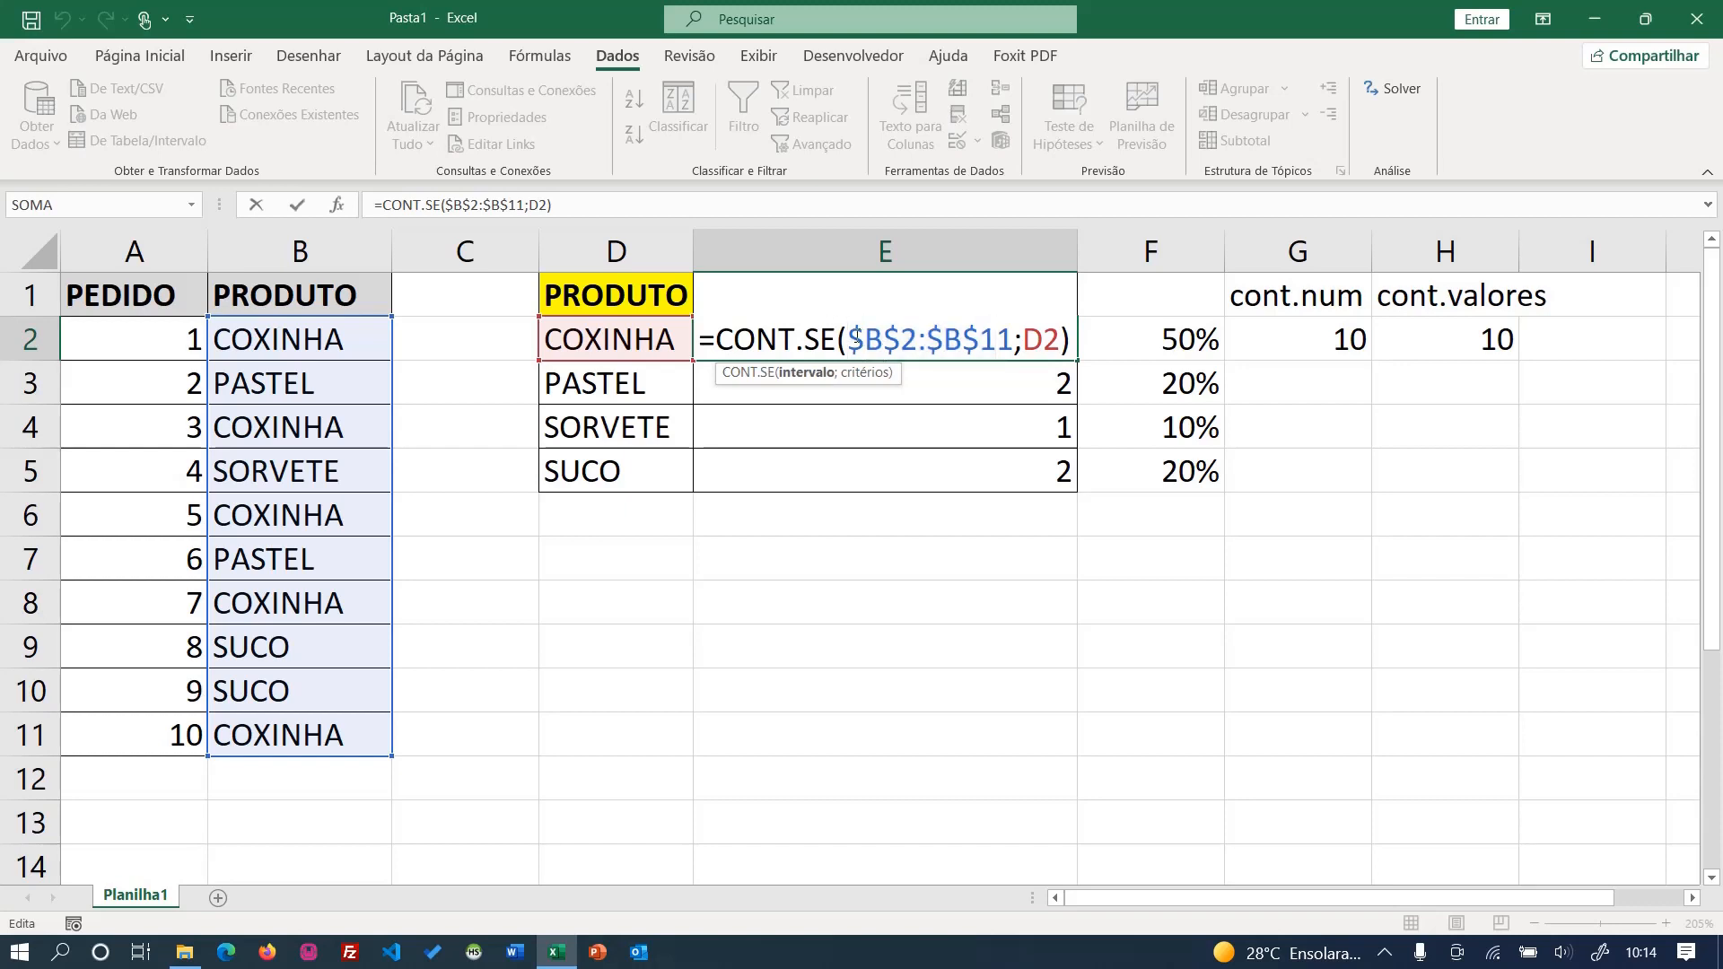
drag(850, 338, 1015, 338)
click(300, 251)
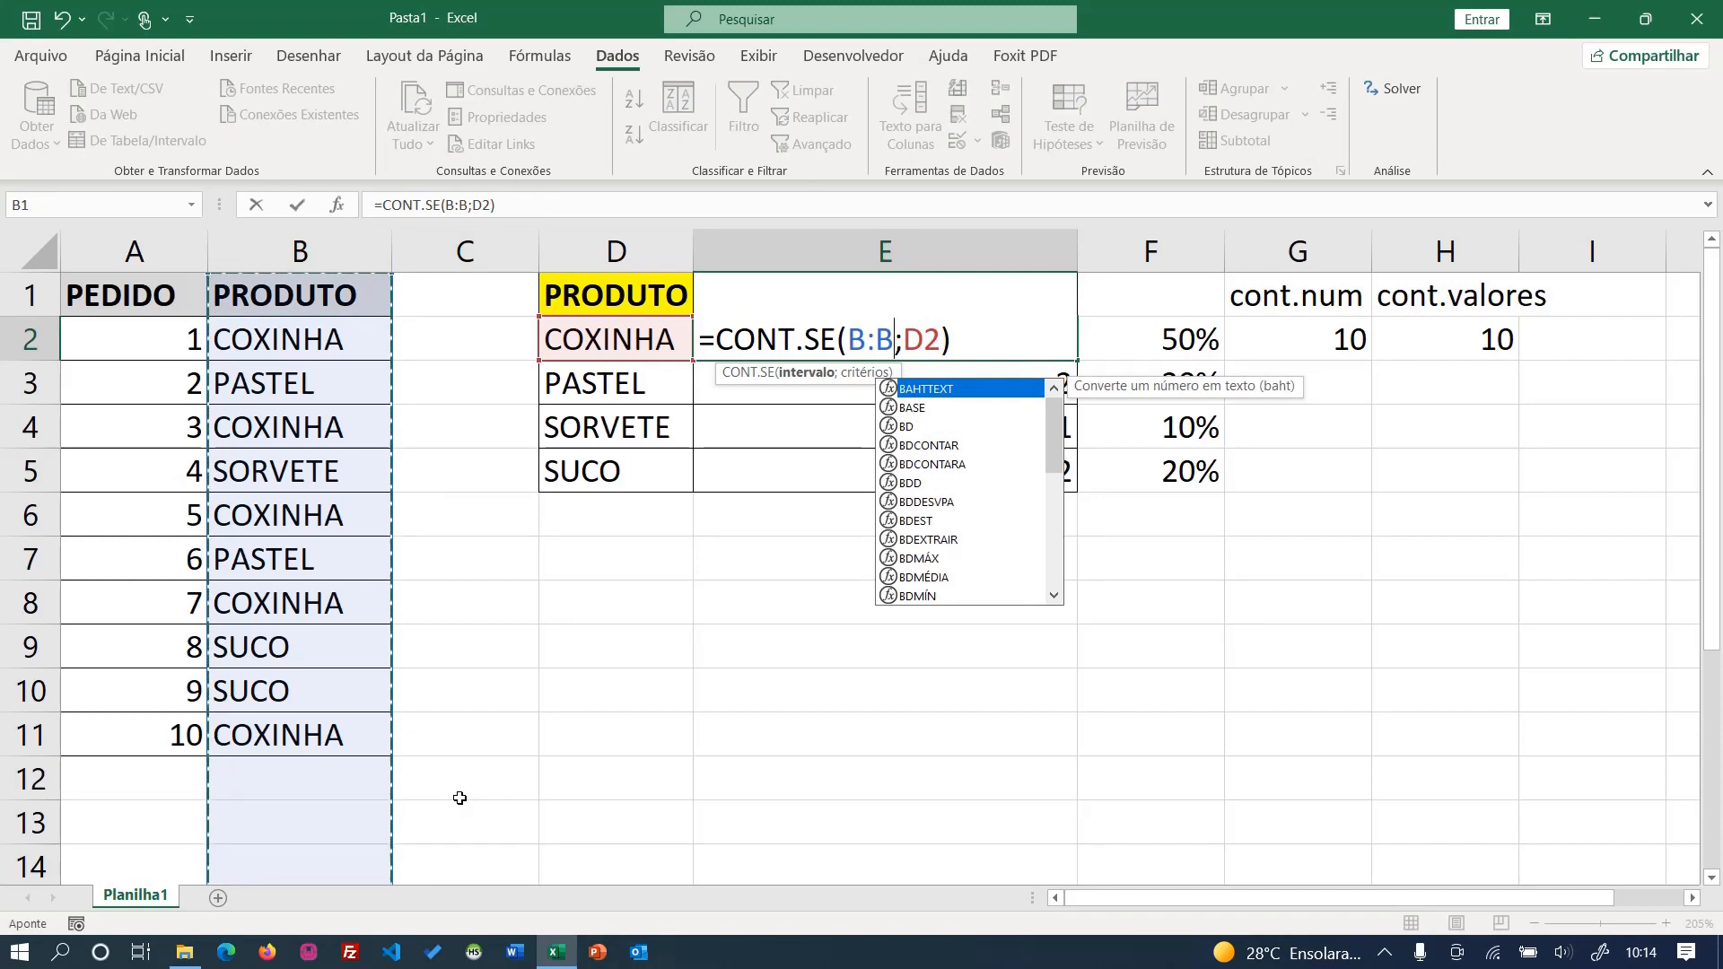
key(Return)
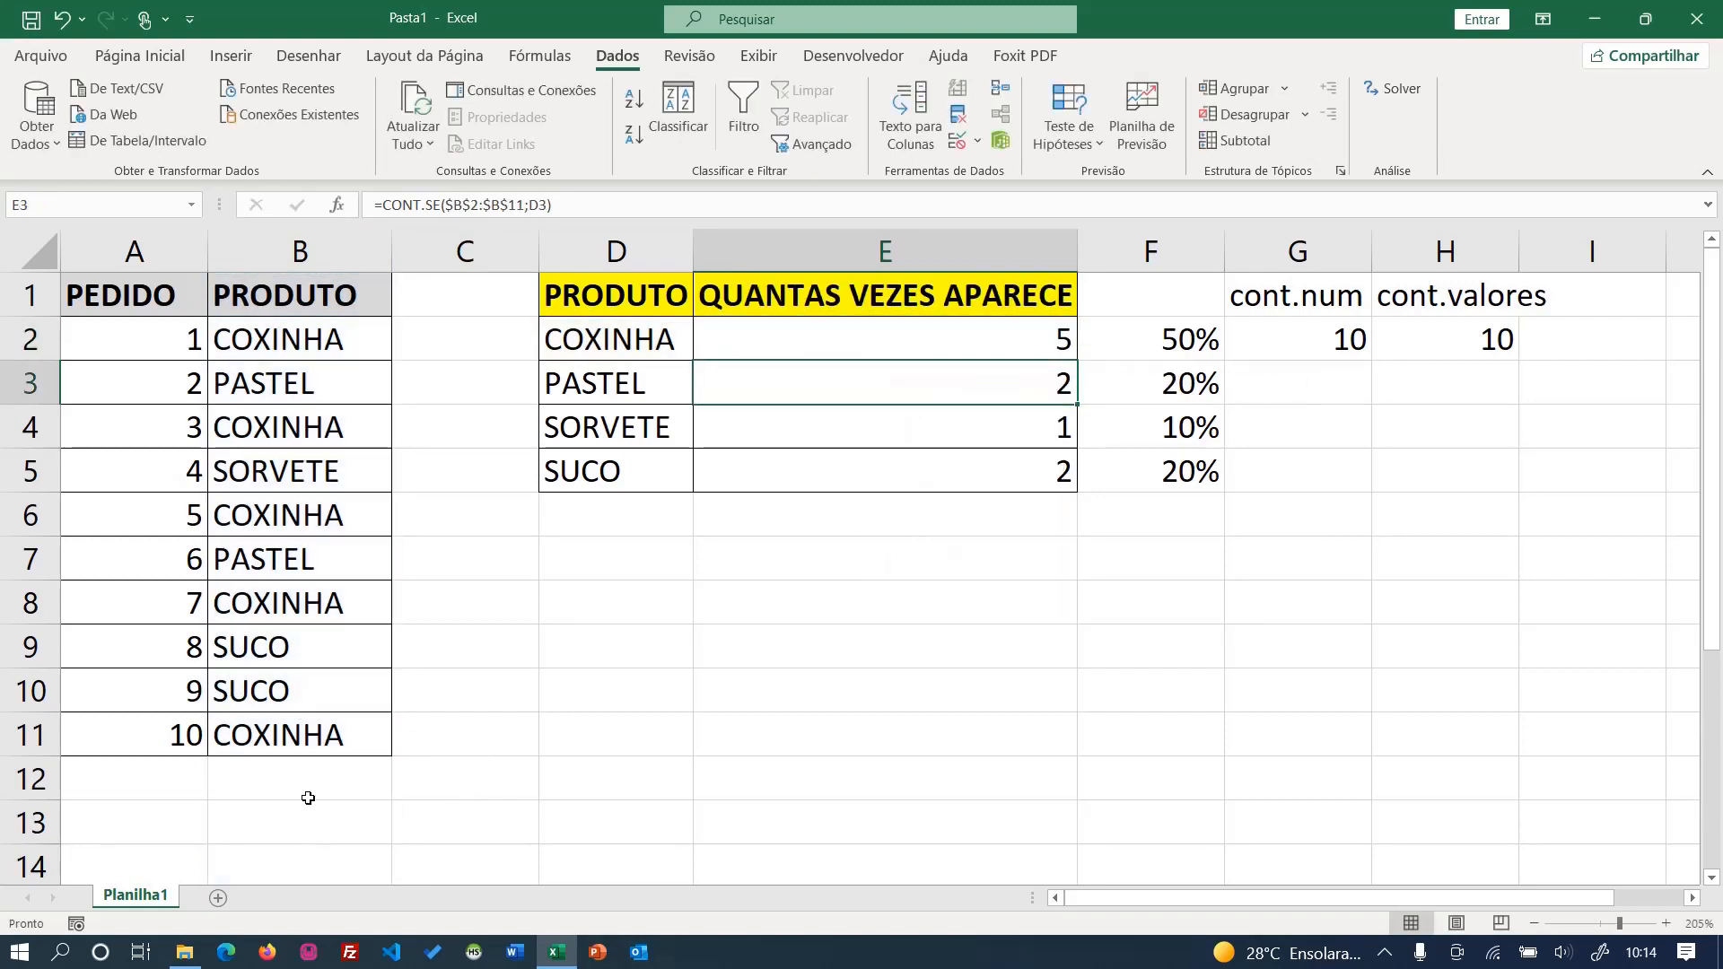
click(308, 798)
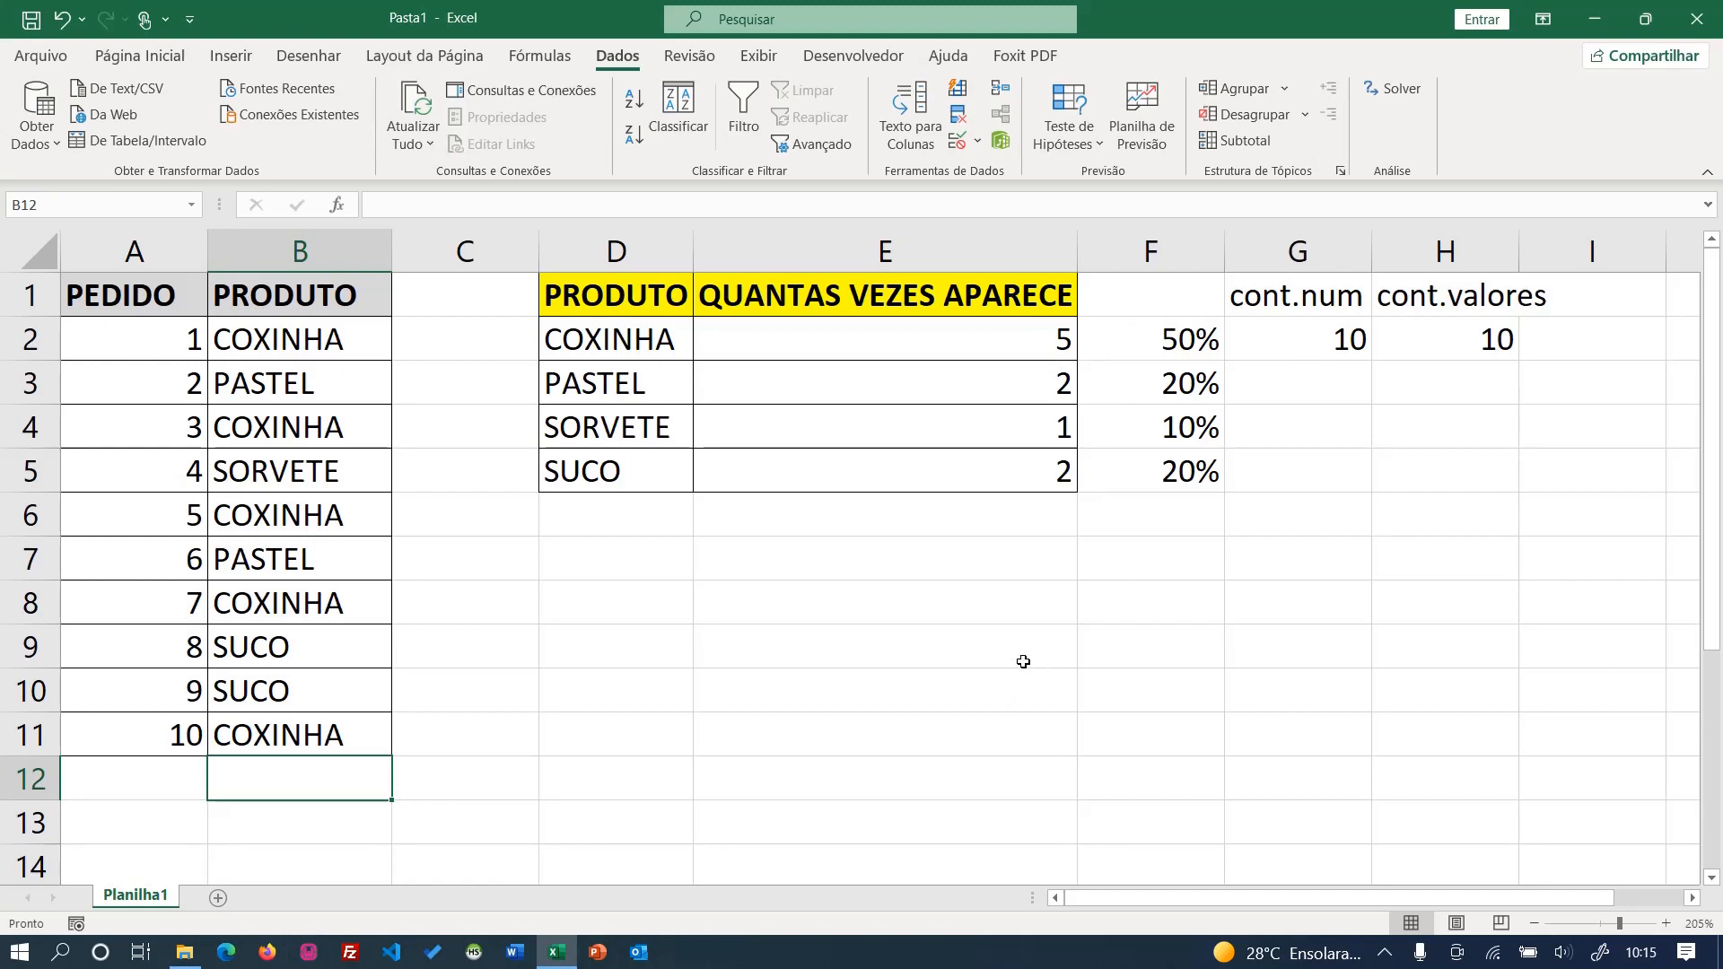
- Review the CONT.SE formula in E2, the order count in G2 and the number format of F2
double_click(968, 348)
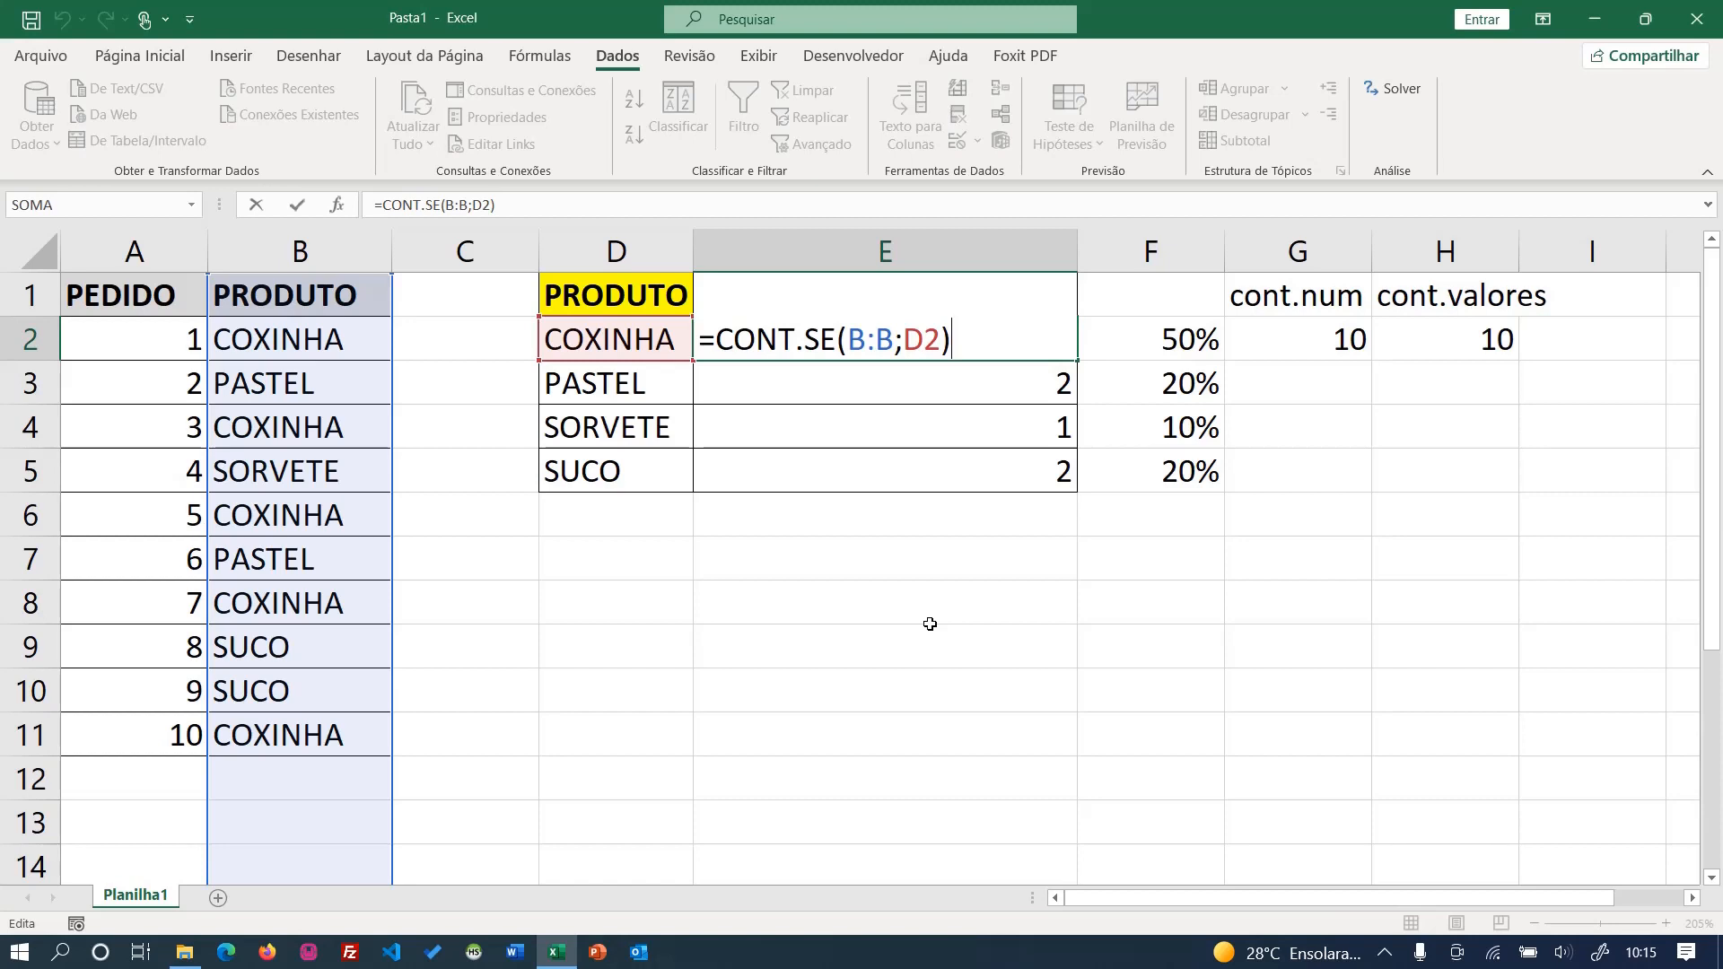
key(Return)
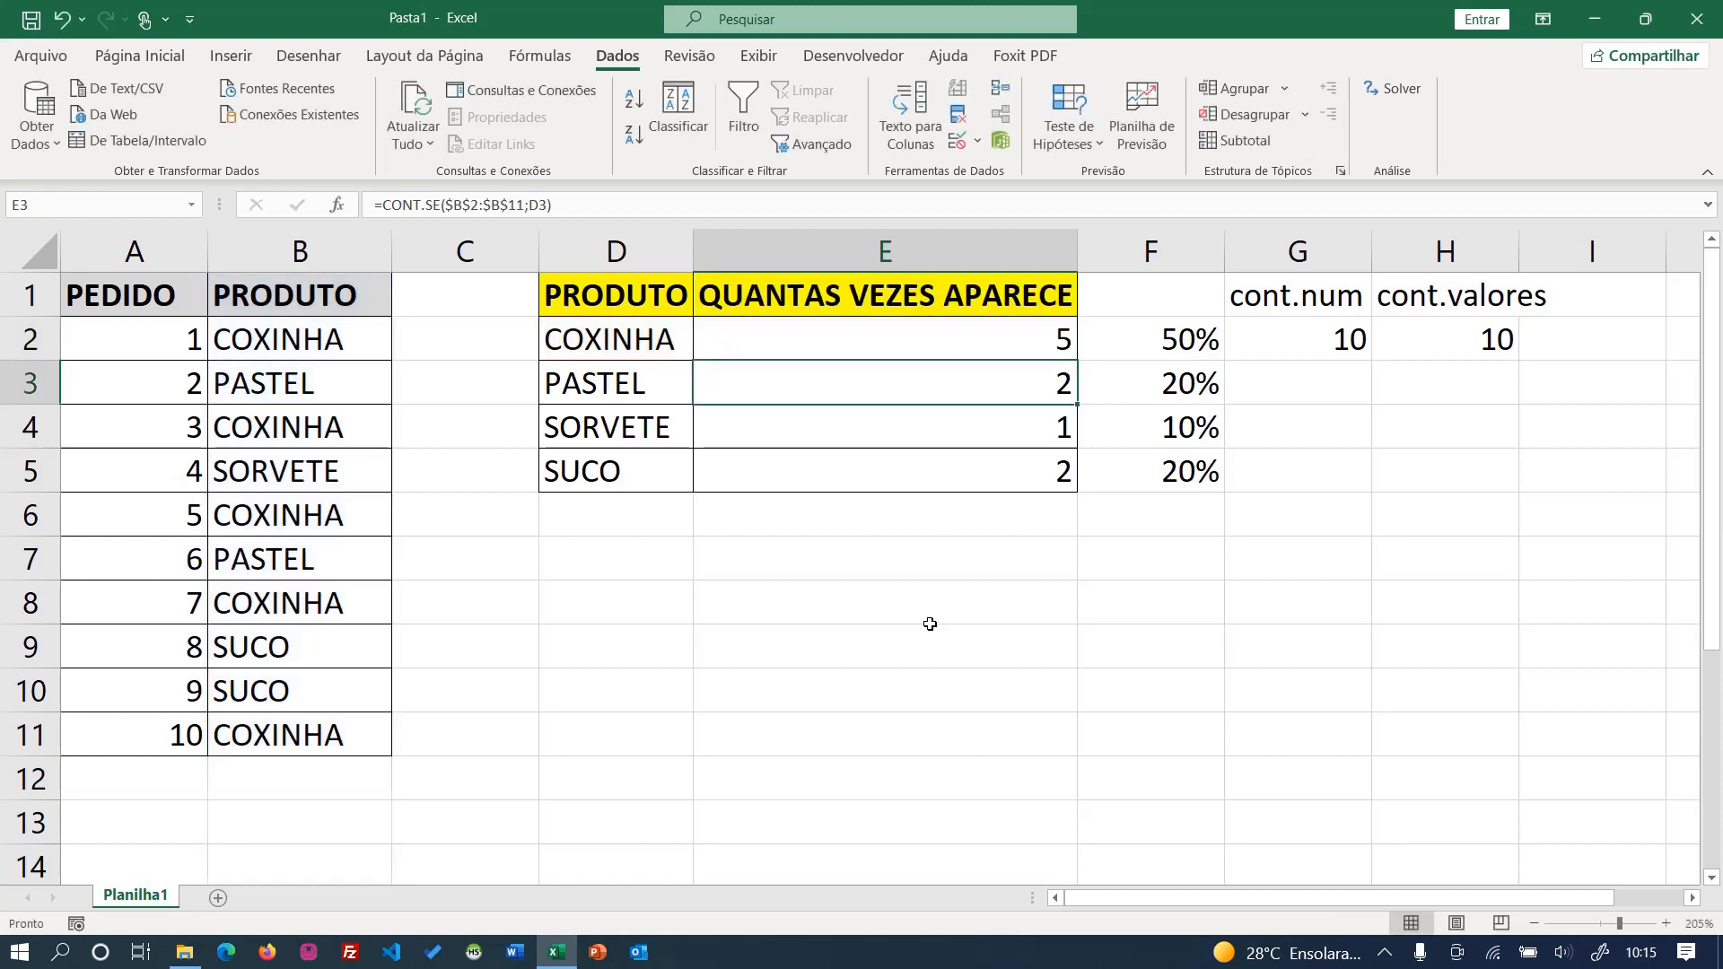
double_click(1281, 342)
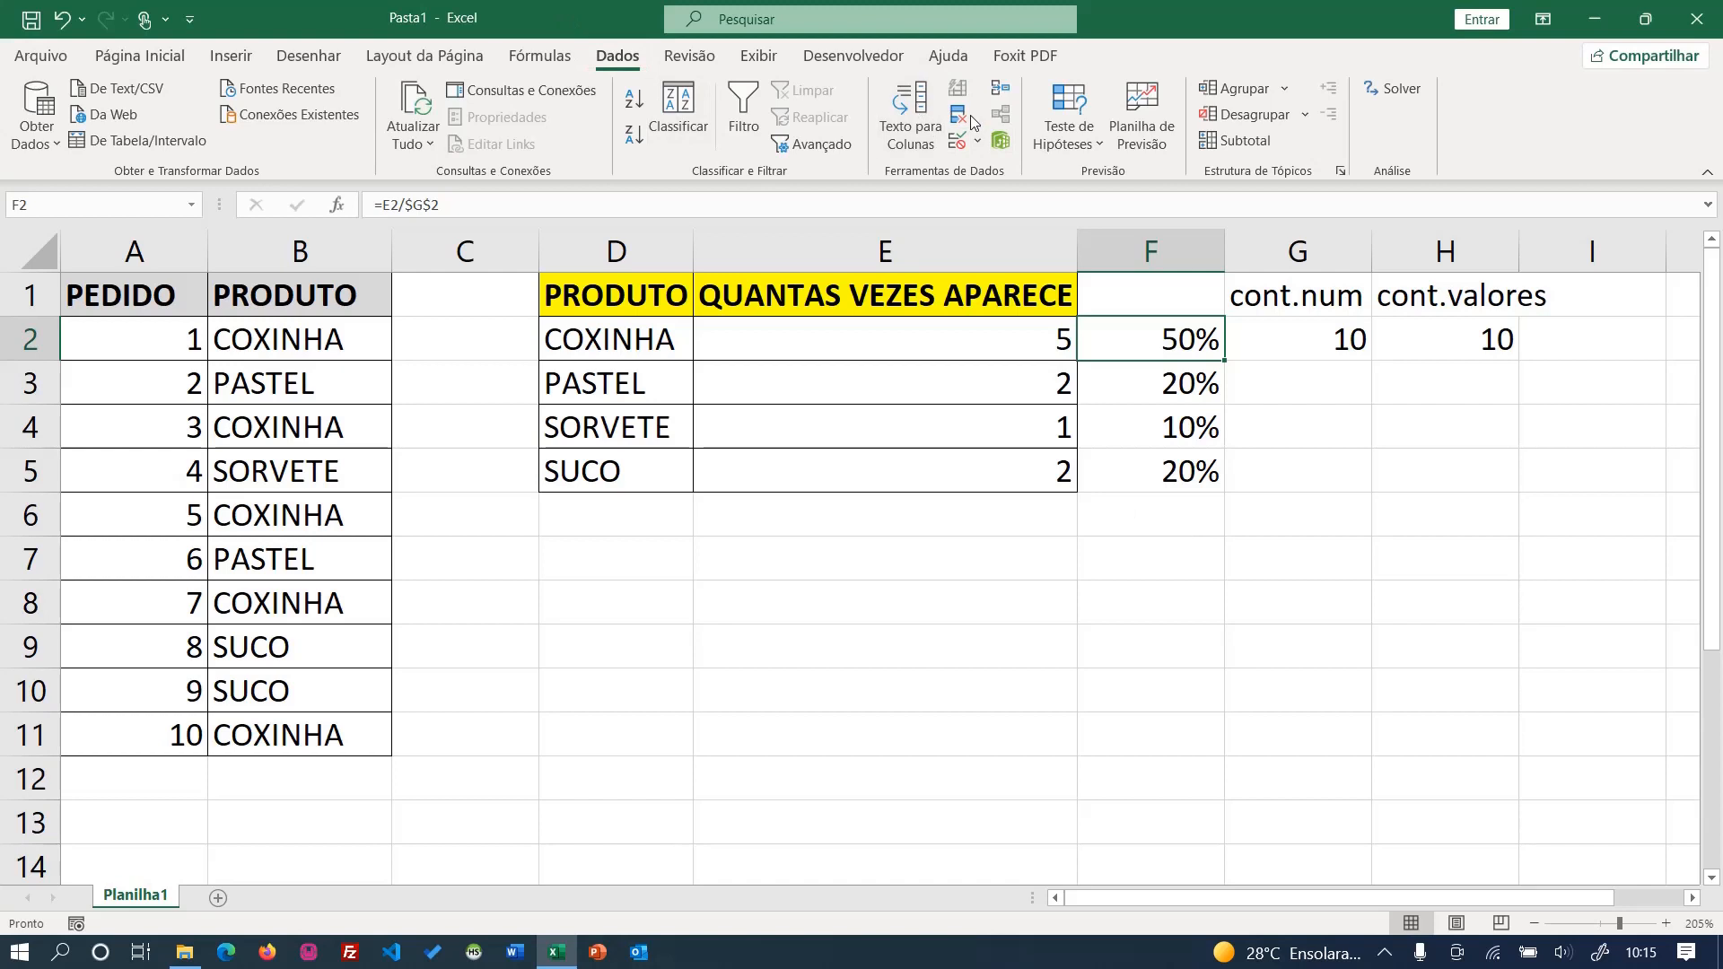
click(140, 55)
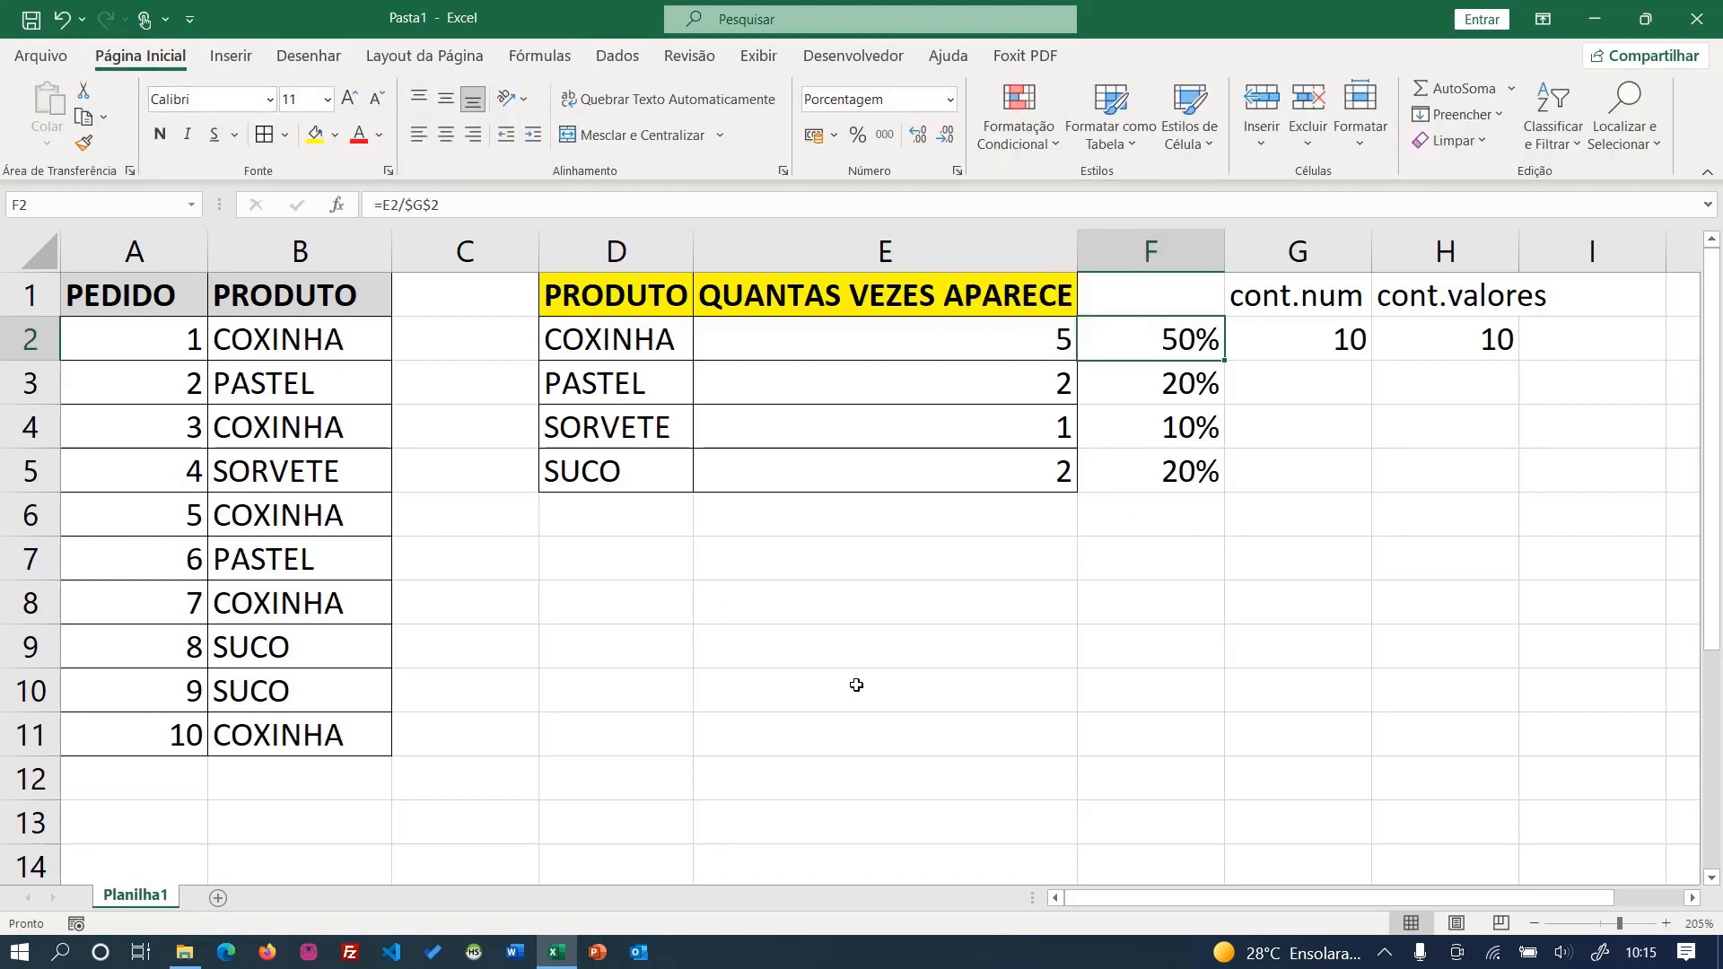